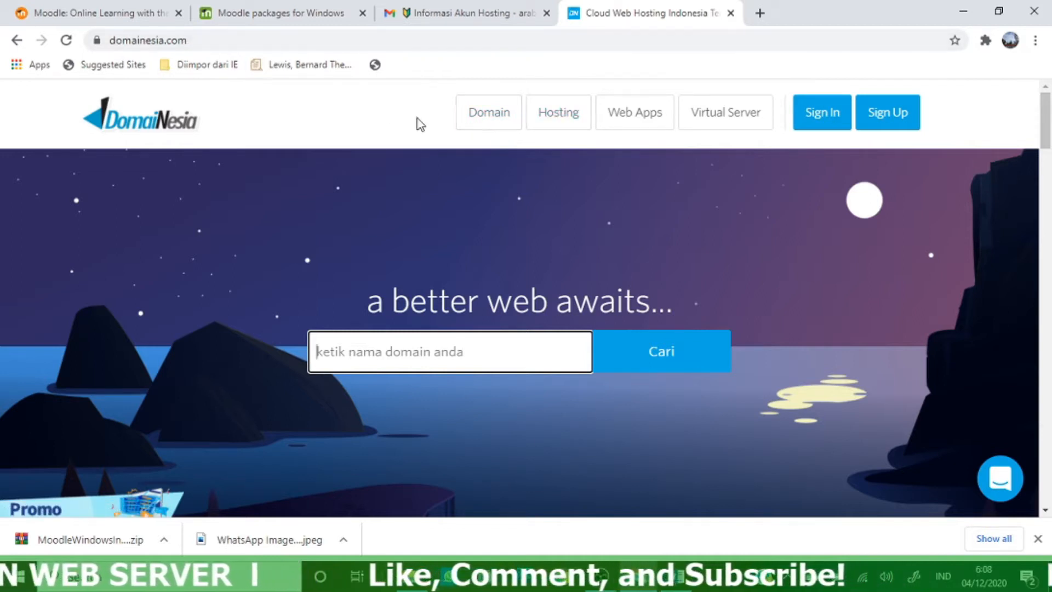
Open the DomaiNesia domain search page at domainesia.com/domain
{"action": "left_click", "coordinate": [480, 109]}
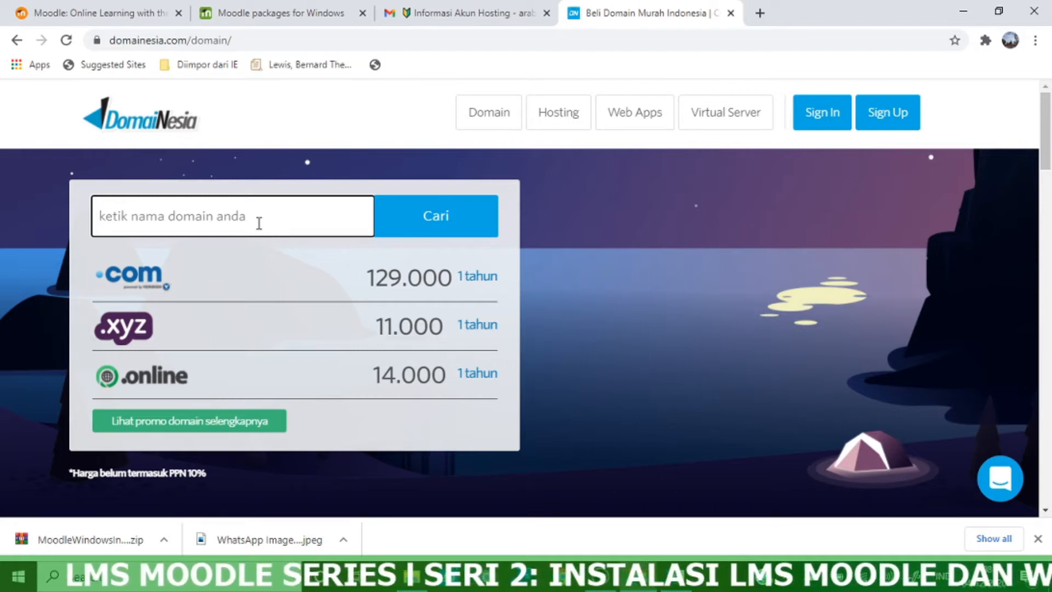
Search the domain checker for arabiyyun.com
{"action": "type", "text": "ara"}
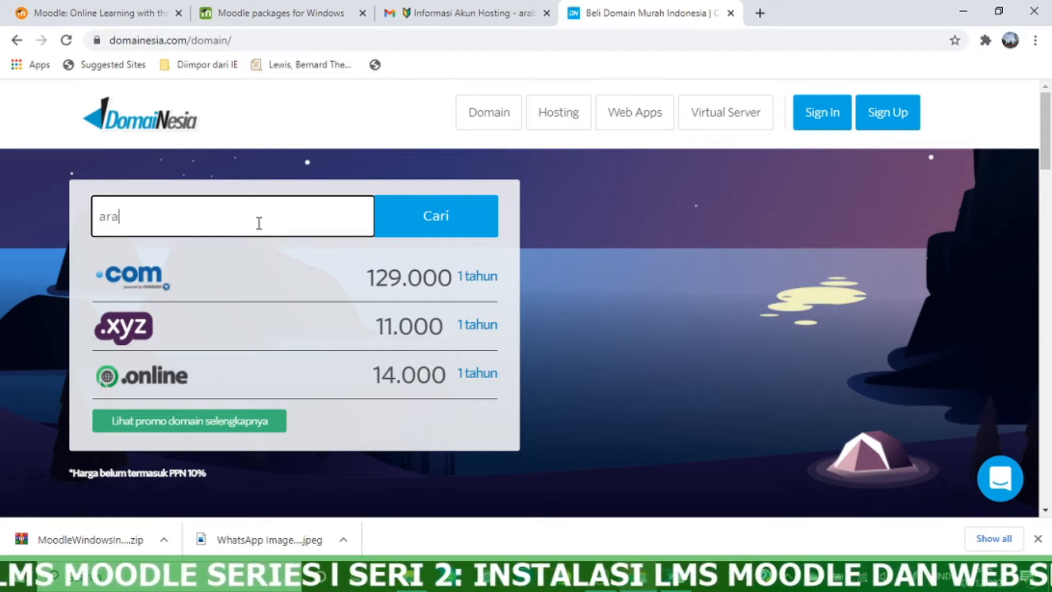
{"action": "type", "text": "biyyun"}
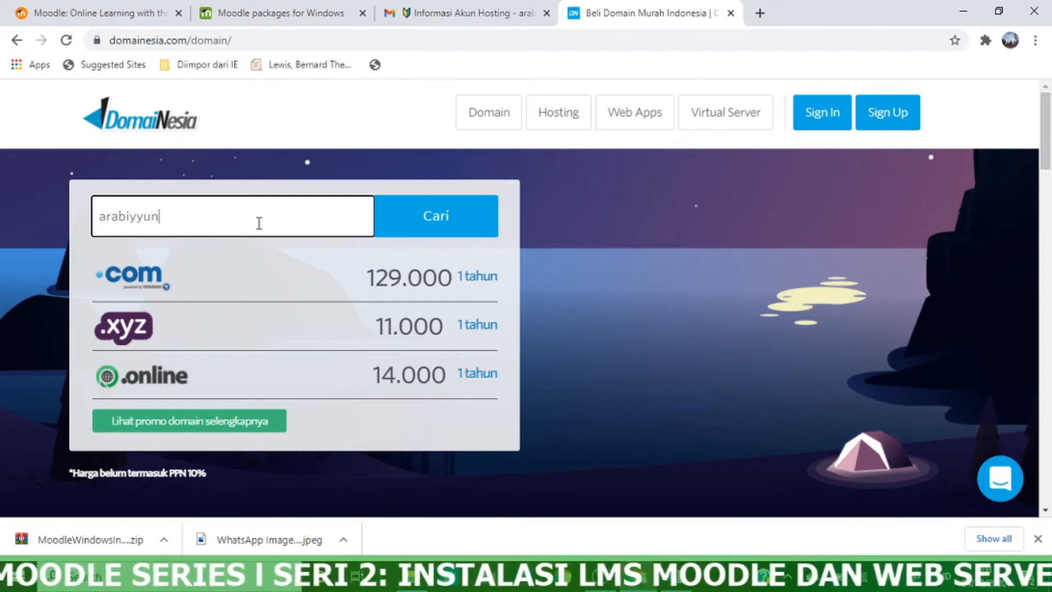
{"action": "type", "text": ".com"}
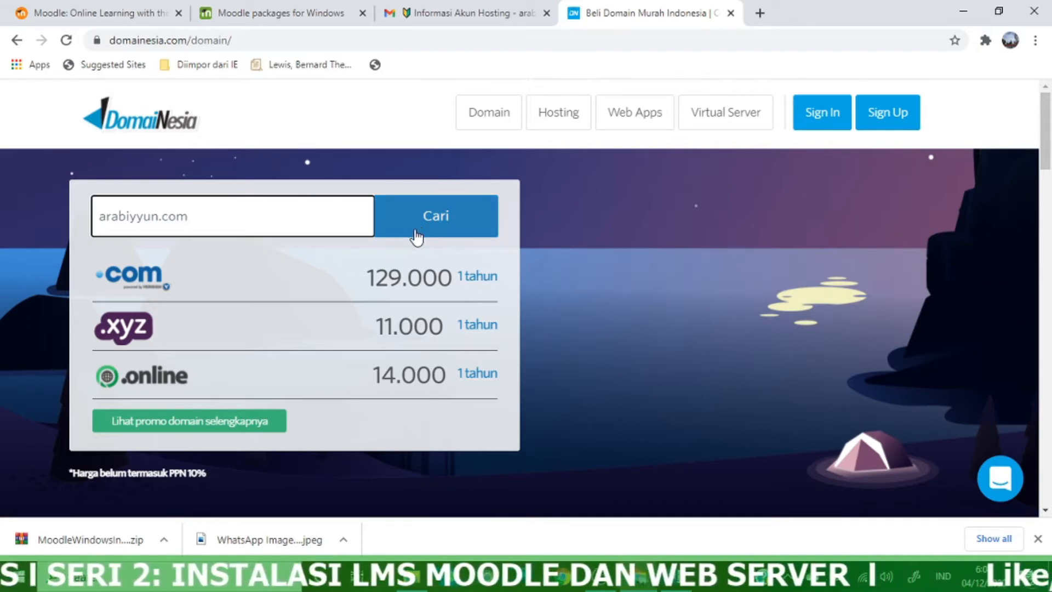
{"action": "left_click", "coordinate": [425, 236]}
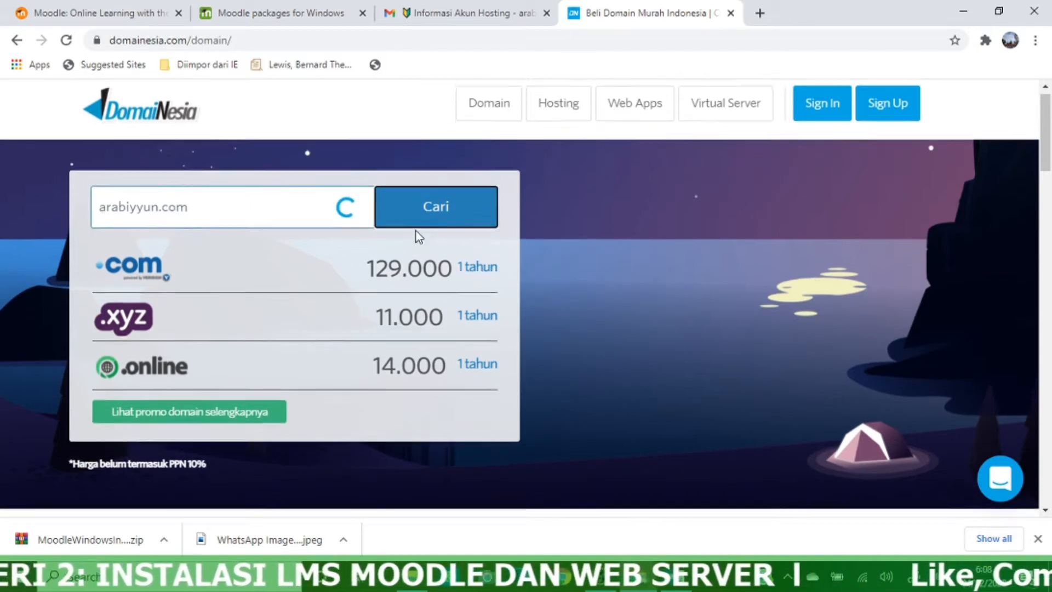
Review the arabiyyun.com results, then select the old name in the search box
{"action": "scroll", "coordinate": [405, 274], "scroll_direction": "down", "scroll_amount": 4}
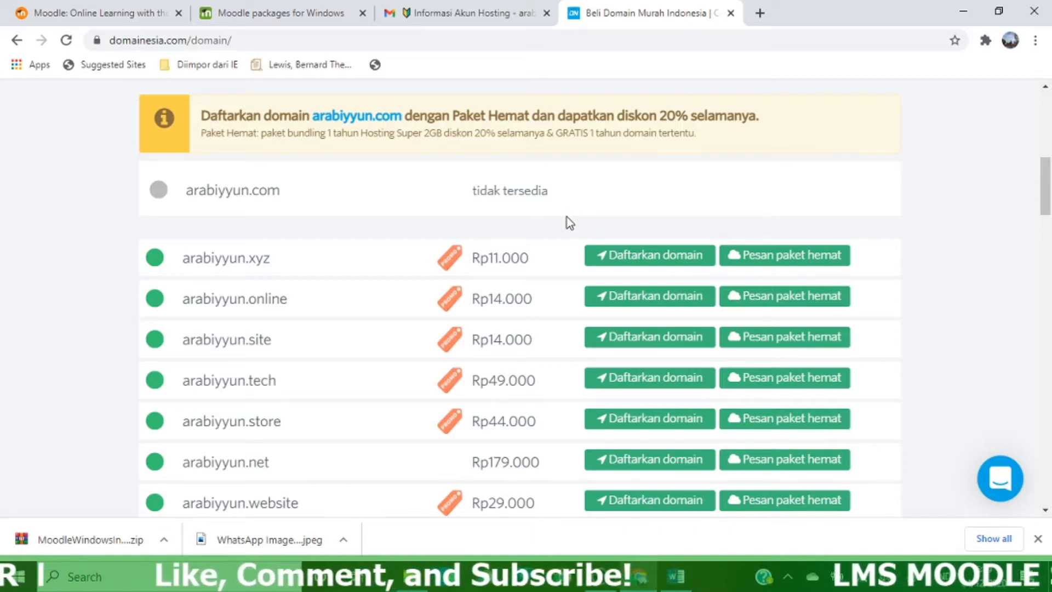
{"action": "scroll", "coordinate": [387, 251], "scroll_direction": "up", "scroll_amount": 2}
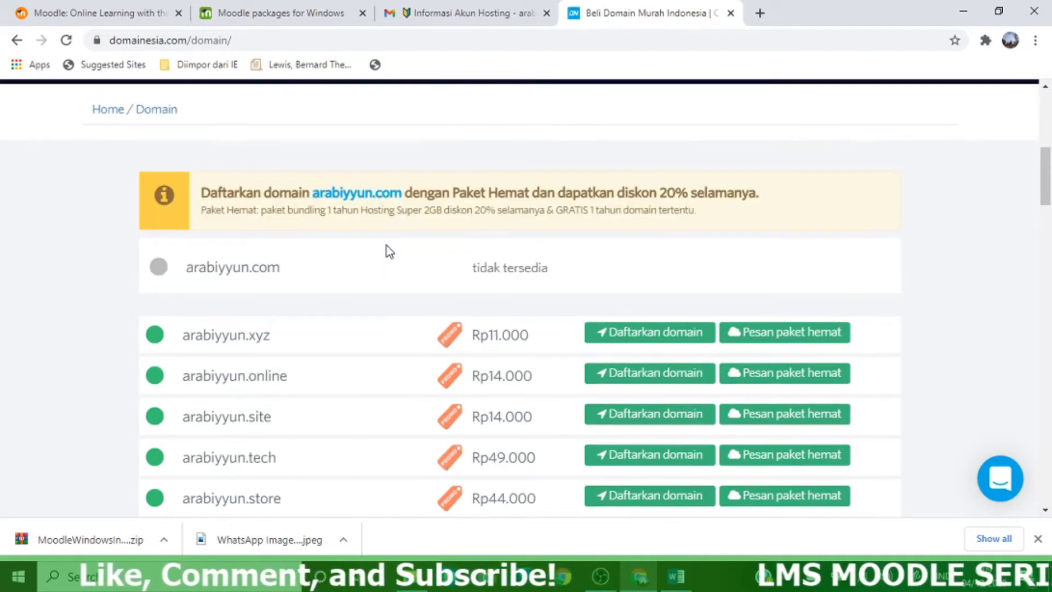
{"action": "scroll", "coordinate": [388, 251], "scroll_direction": "down", "scroll_amount": 3}
{"action": "scroll", "coordinate": [388, 251], "scroll_direction": "up", "scroll_amount": 6}
{"action": "scroll", "coordinate": [387, 251], "scroll_direction": "up", "scroll_amount": 4}
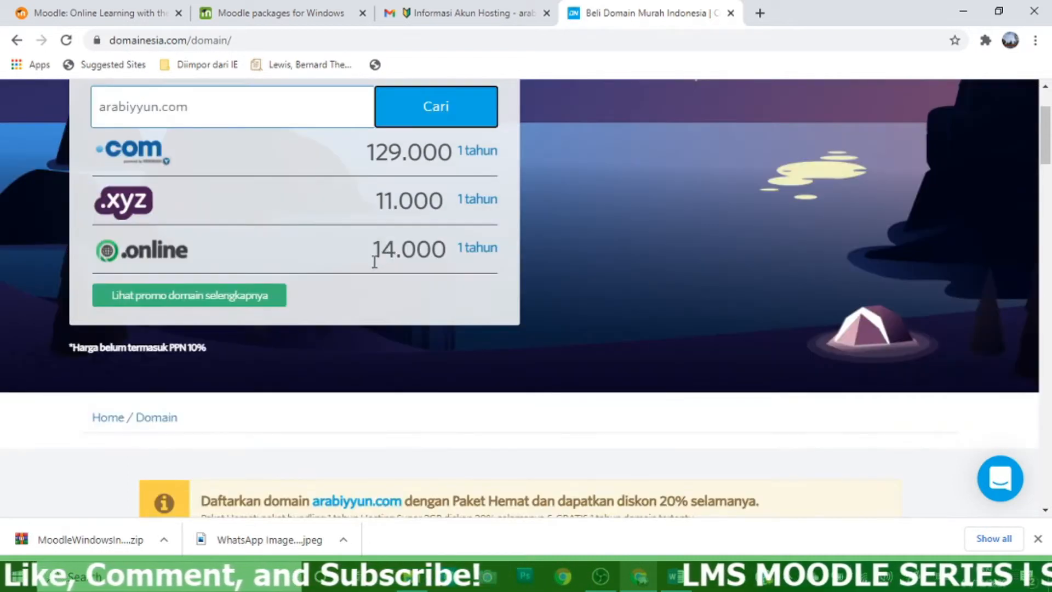
{"action": "left_click", "coordinate": [218, 220]}
{"action": "left_click_drag", "start_coordinate": [218, 219], "coordinate": [72, 250]}
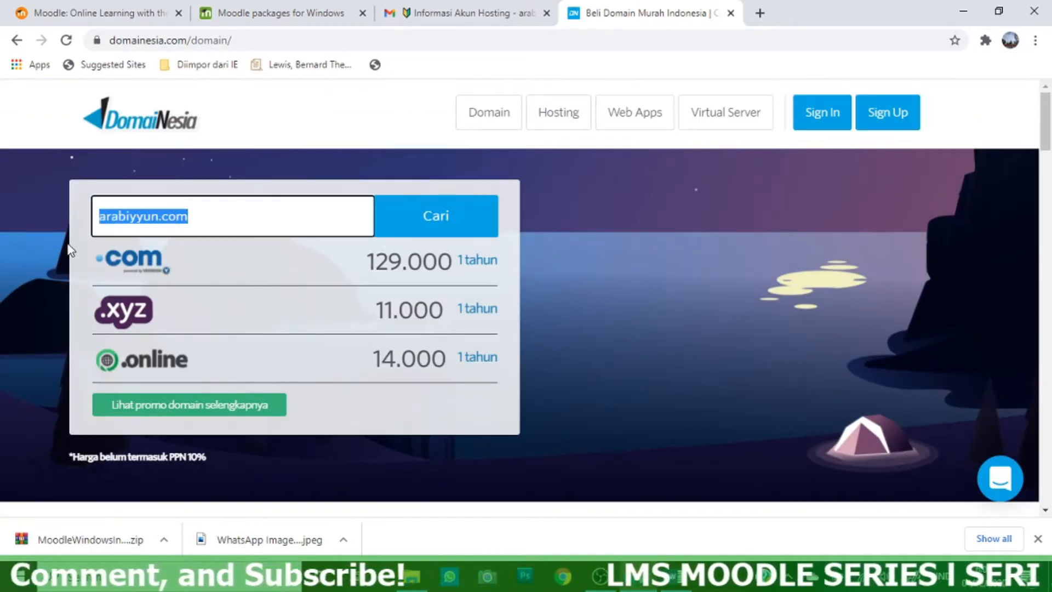
Replace the search with sekolahkita.com and run the availability check
{"action": "key", "text": "BackSpace"}
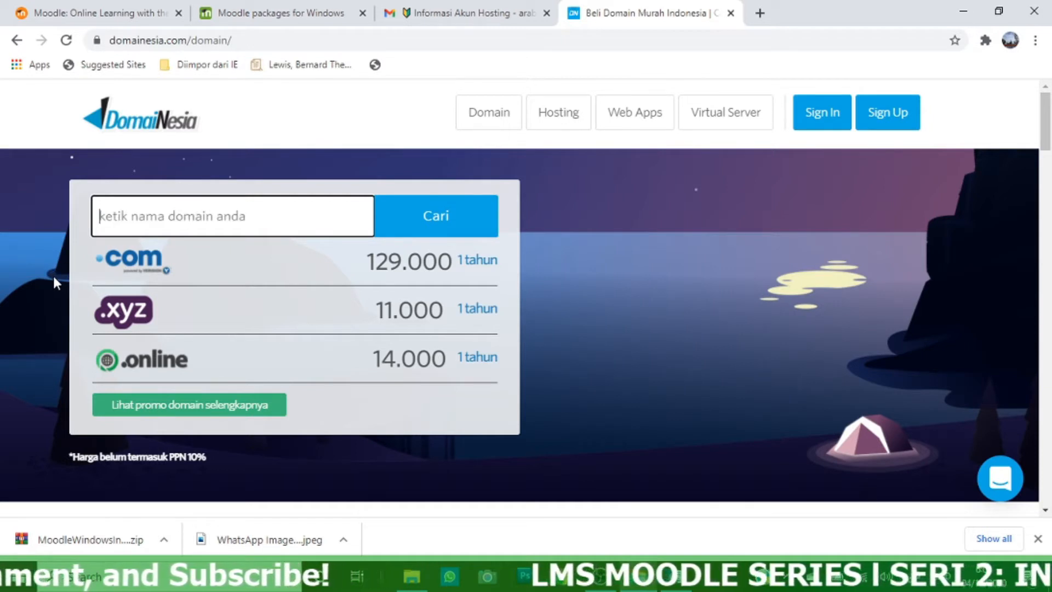
{"action": "type", "text": "sekolahkita"}
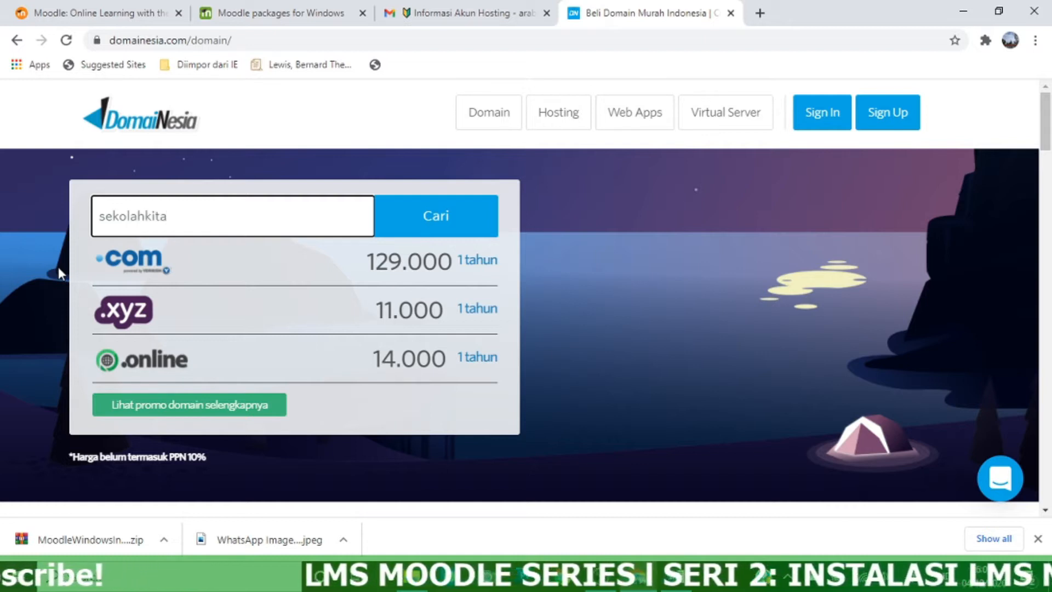
{"action": "type", "text": ".com"}
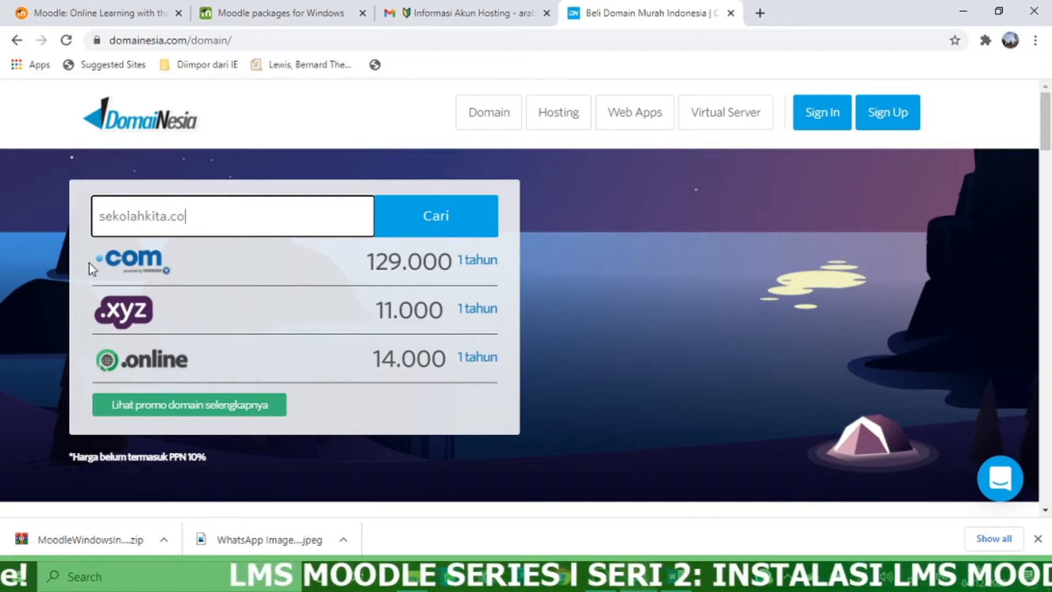
{"action": "left_click", "coordinate": [464, 216]}
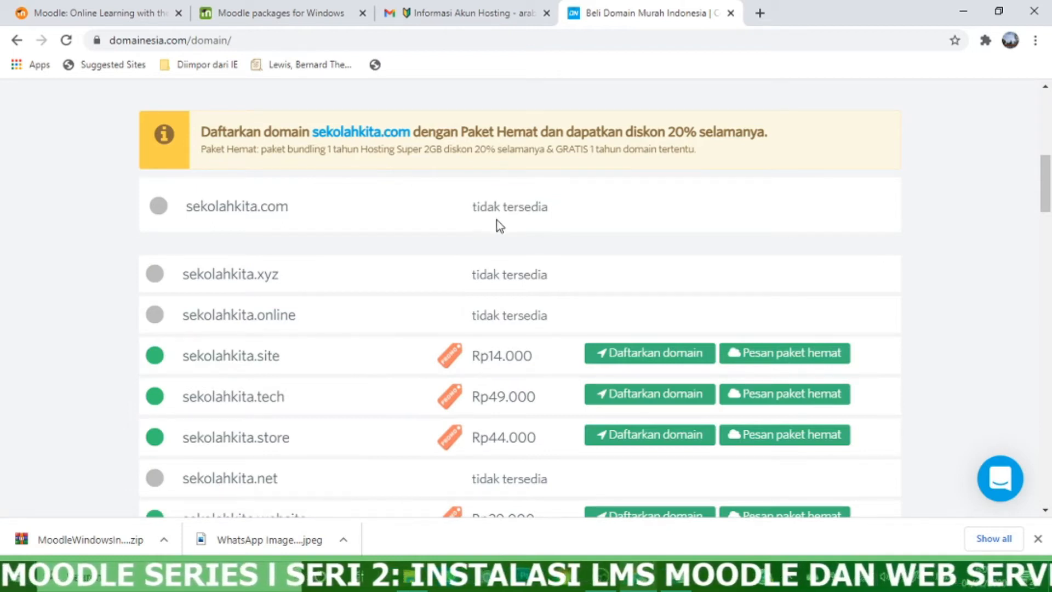
Review the sekolahkita.com results, then search for sekolahuntuksemua instead
{"action": "scroll", "coordinate": [357, 335], "scroll_direction": "down", "scroll_amount": 3}
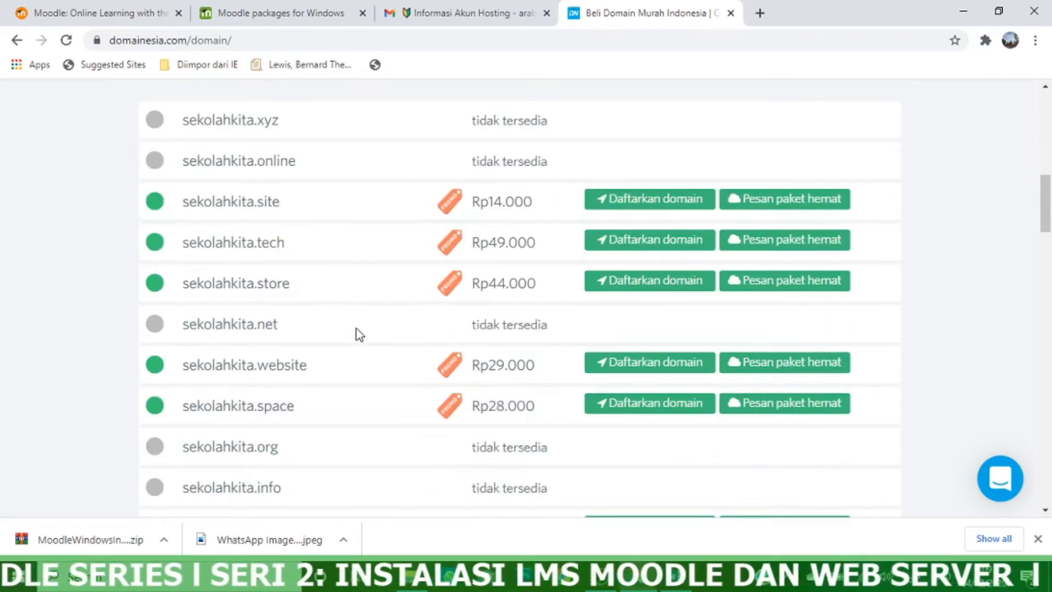
{"action": "scroll", "coordinate": [359, 335], "scroll_direction": "up", "scroll_amount": 7}
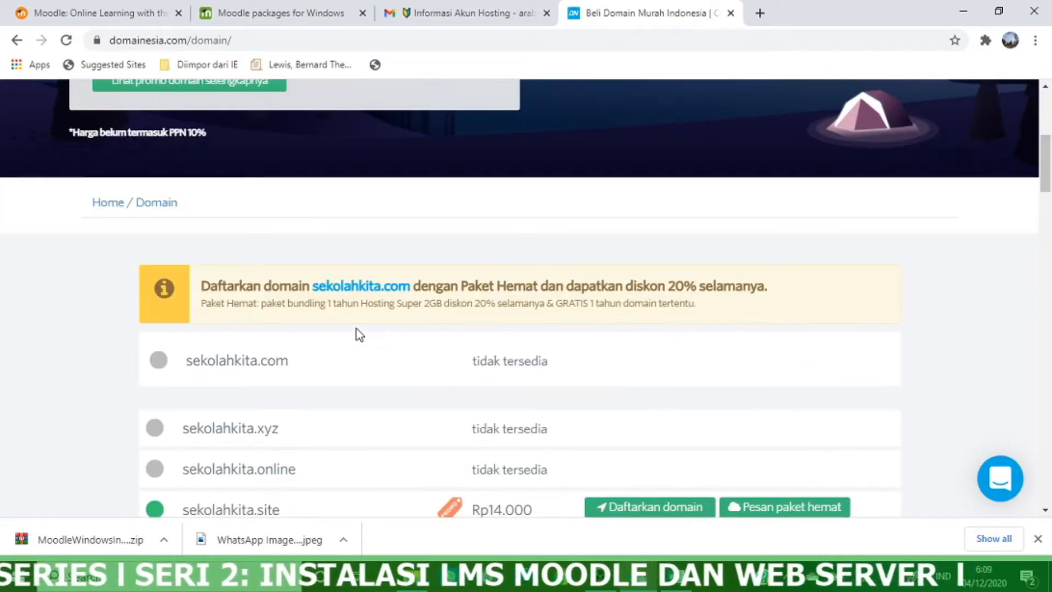
{"action": "scroll", "coordinate": [359, 334], "scroll_direction": "down", "scroll_amount": 7}
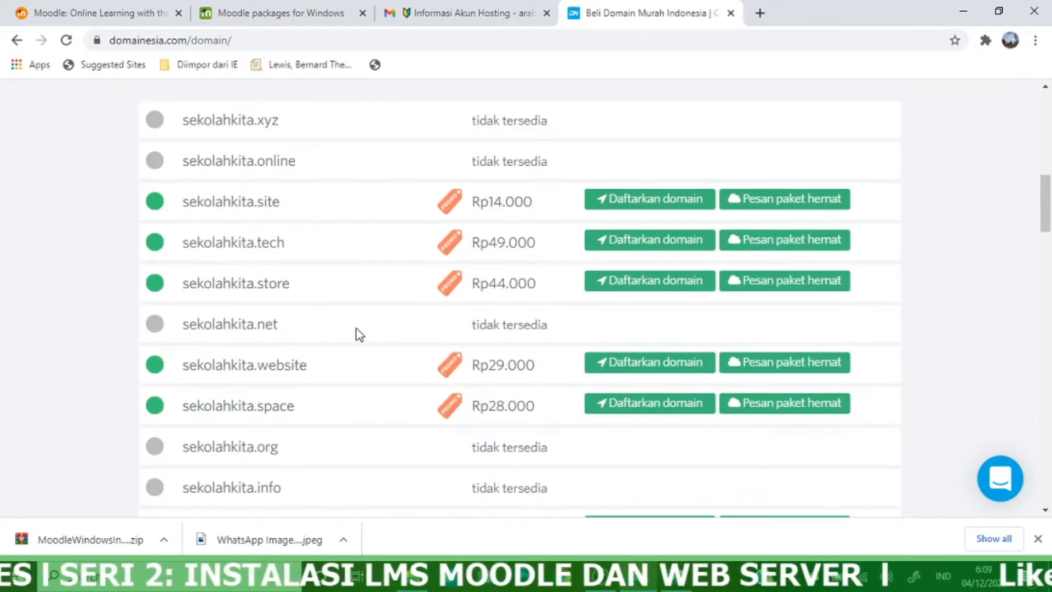
{"action": "scroll", "coordinate": [355, 331], "scroll_direction": "down", "scroll_amount": 4}
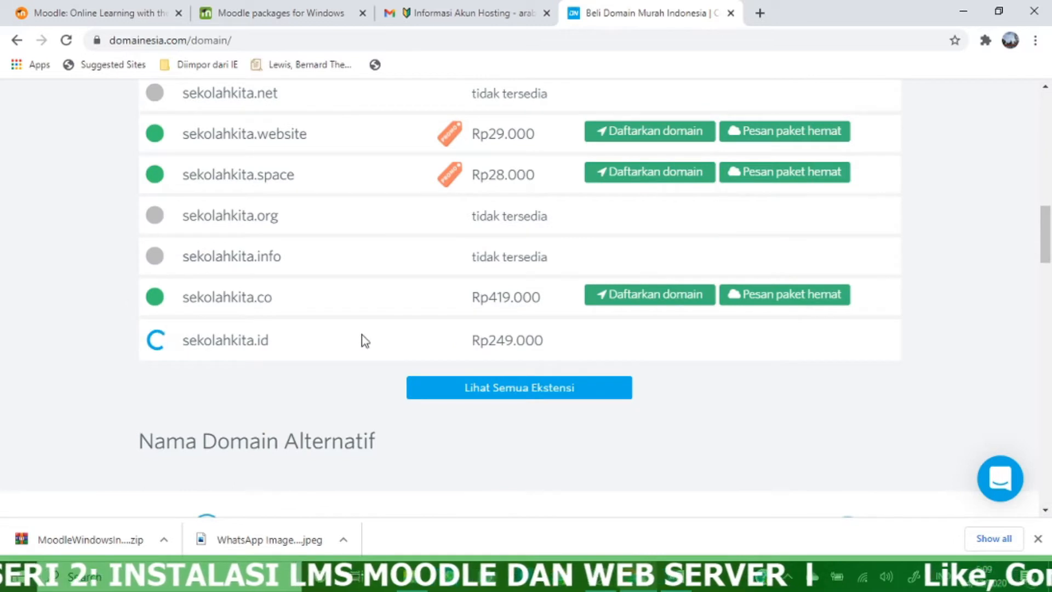
{"action": "scroll", "coordinate": [449, 227], "scroll_direction": "up", "scroll_amount": 3}
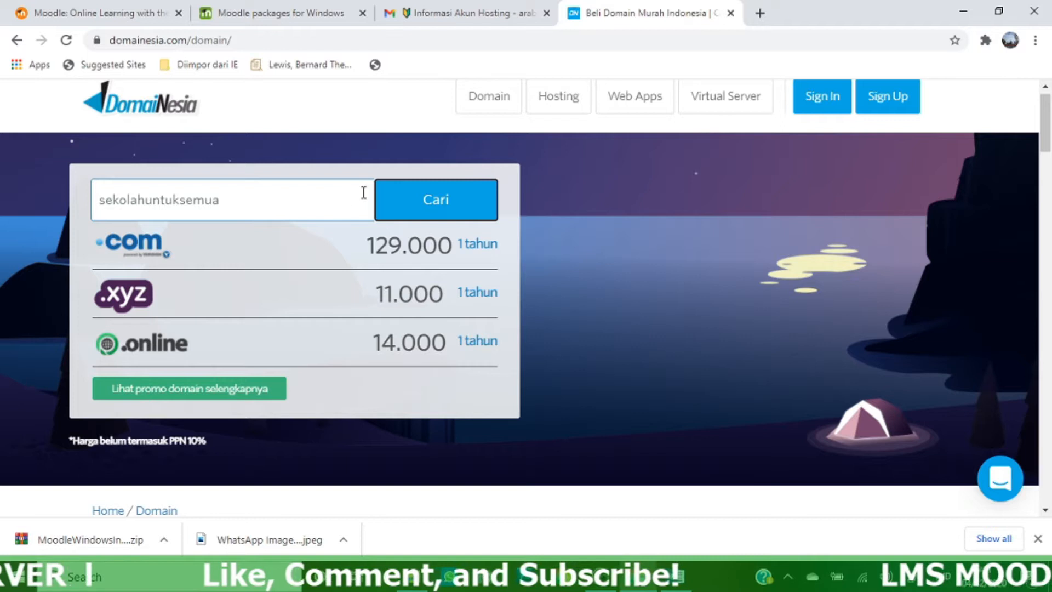
{"action": "left_click", "coordinate": [404, 202]}
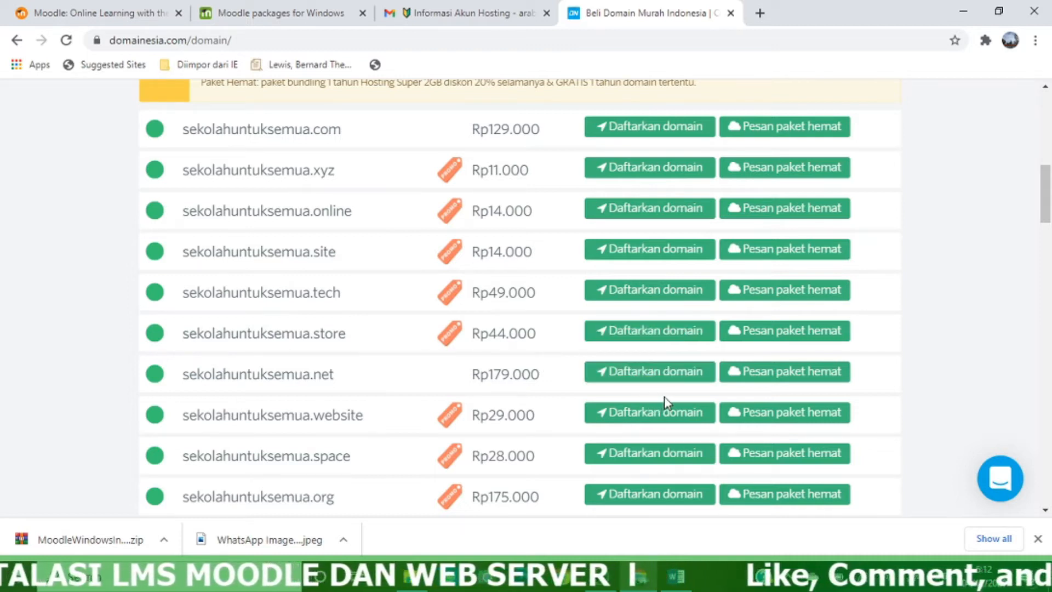
Check the sekolahuntuksemua extensions and choose to register sekolahuntuksemua.com at Rp129.000
{"action": "scroll", "coordinate": [657, 383], "scroll_direction": "up", "scroll_amount": 5}
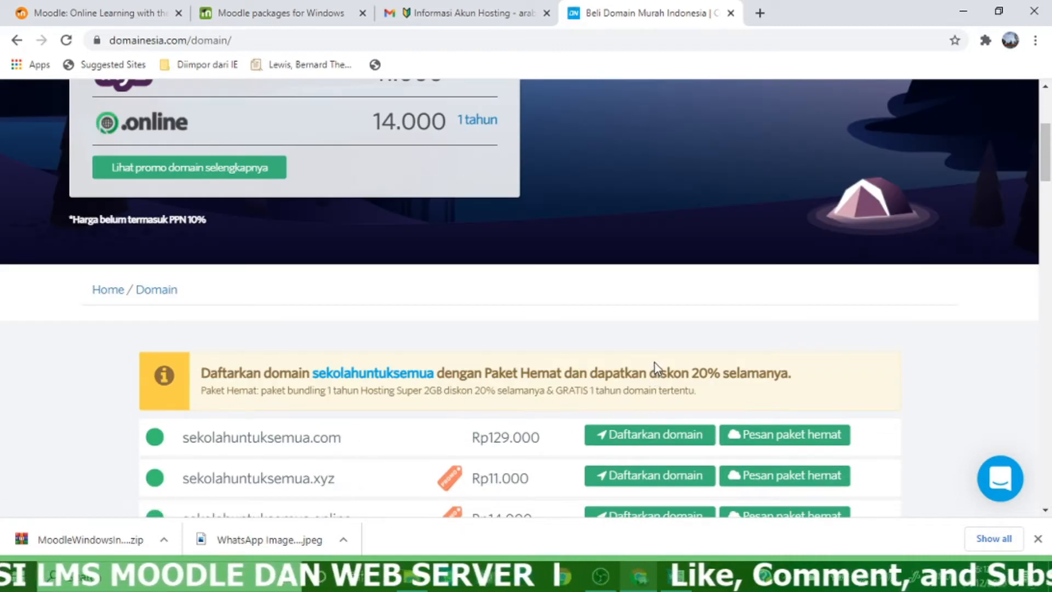
{"action": "scroll", "coordinate": [655, 368], "scroll_direction": "down", "scroll_amount": 15}
{"action": "scroll", "coordinate": [655, 360], "scroll_direction": "up", "scroll_amount": 14}
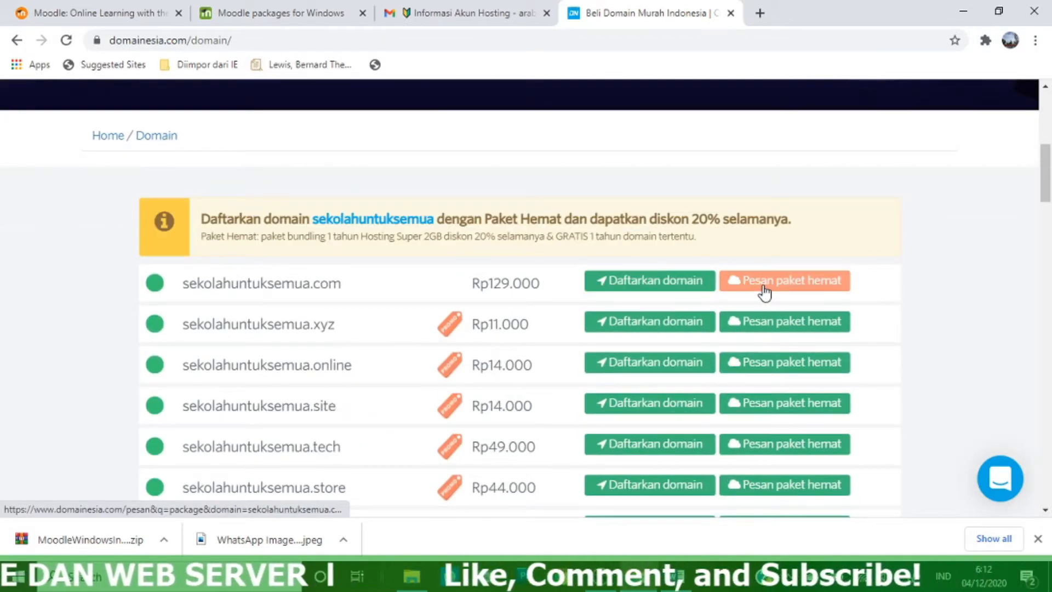
{"action": "left_click", "coordinate": [630, 284]}
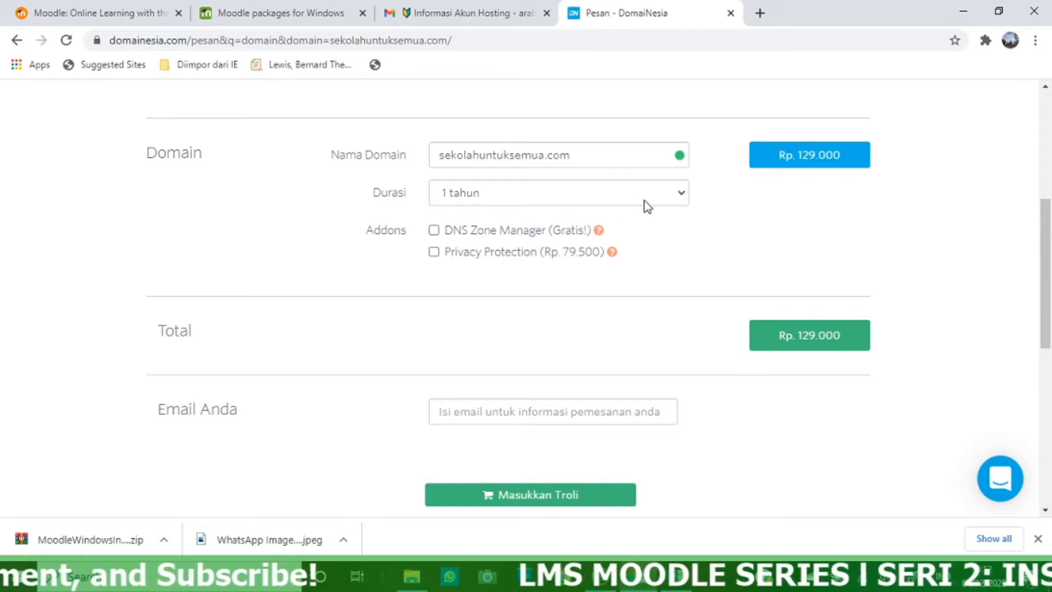
Keep the sekolahuntuksemua.com registration duration at 1 tahun
{"action": "left_click", "coordinate": [675, 197]}
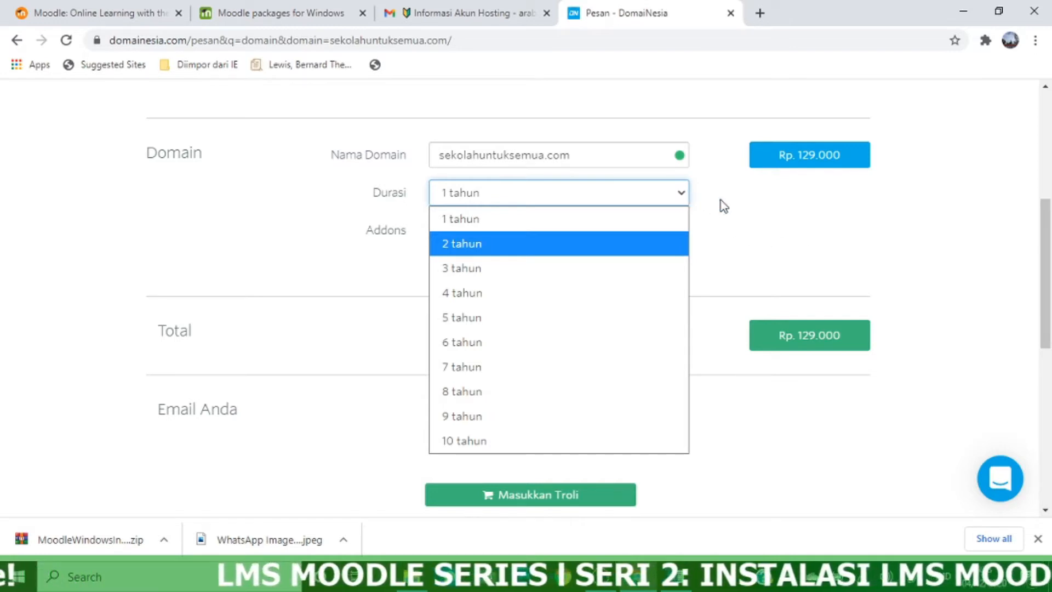
{"action": "left_click", "coordinate": [763, 219]}
{"action": "left_click", "coordinate": [684, 201]}
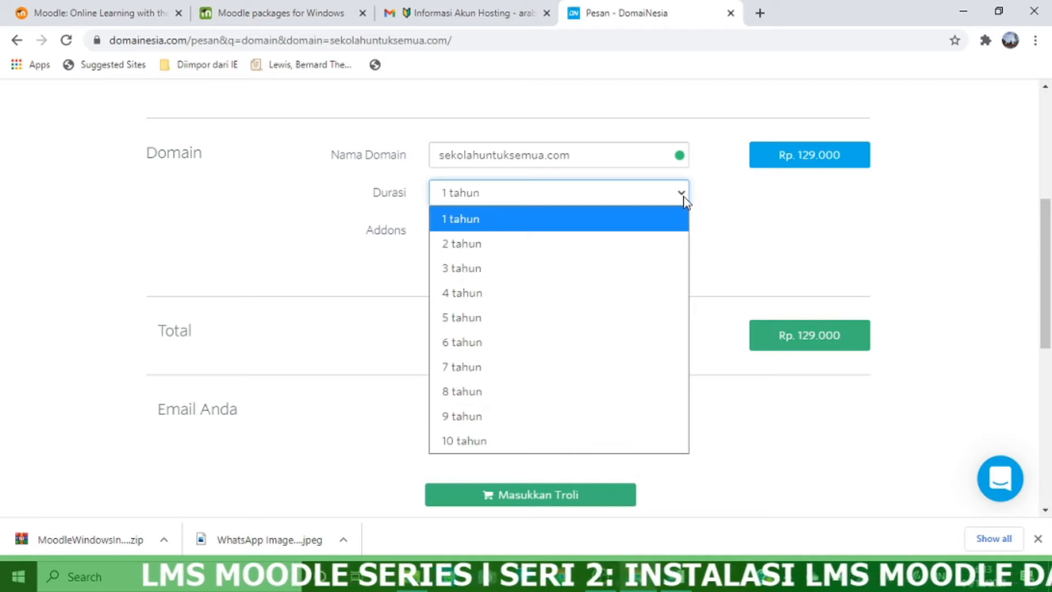
{"action": "left_click", "coordinate": [791, 230]}
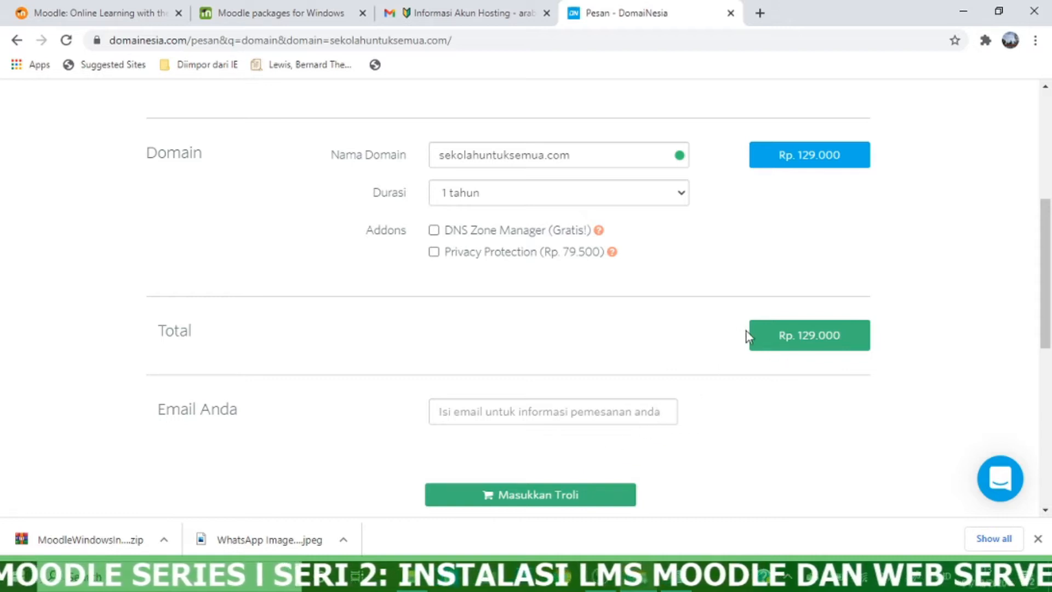
Look over the Rp 129.000 order summary and go to the hosting plans page
{"action": "scroll", "coordinate": [777, 392], "scroll_direction": "down", "scroll_amount": 1}
{"action": "scroll", "coordinate": [500, 308], "scroll_direction": "down", "scroll_amount": 1}
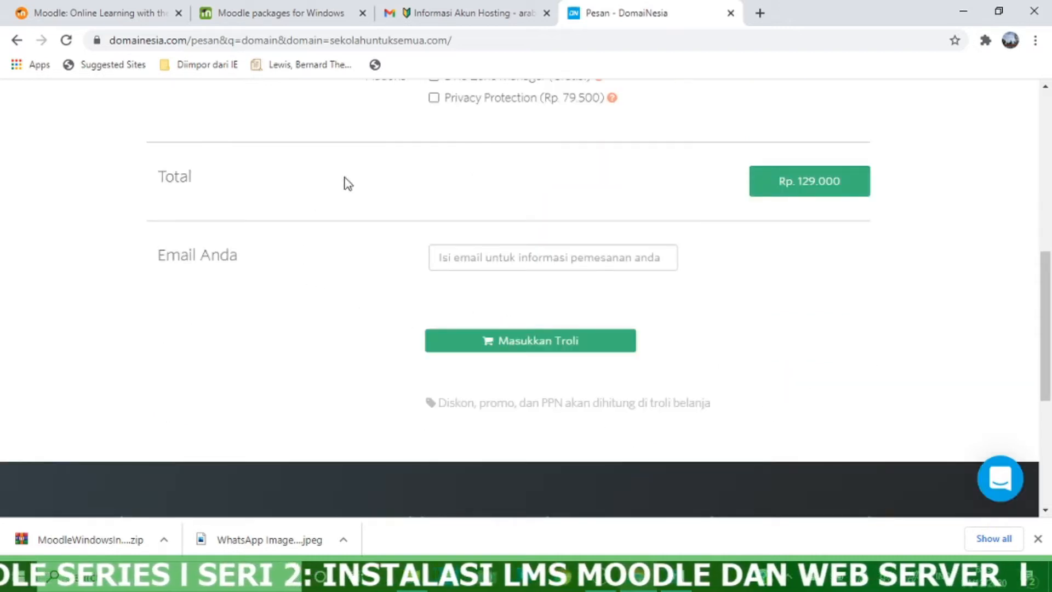
{"action": "scroll", "coordinate": [557, 277], "scroll_direction": "up", "scroll_amount": 2}
{"action": "scroll", "coordinate": [561, 282], "scroll_direction": "up", "scroll_amount": 4}
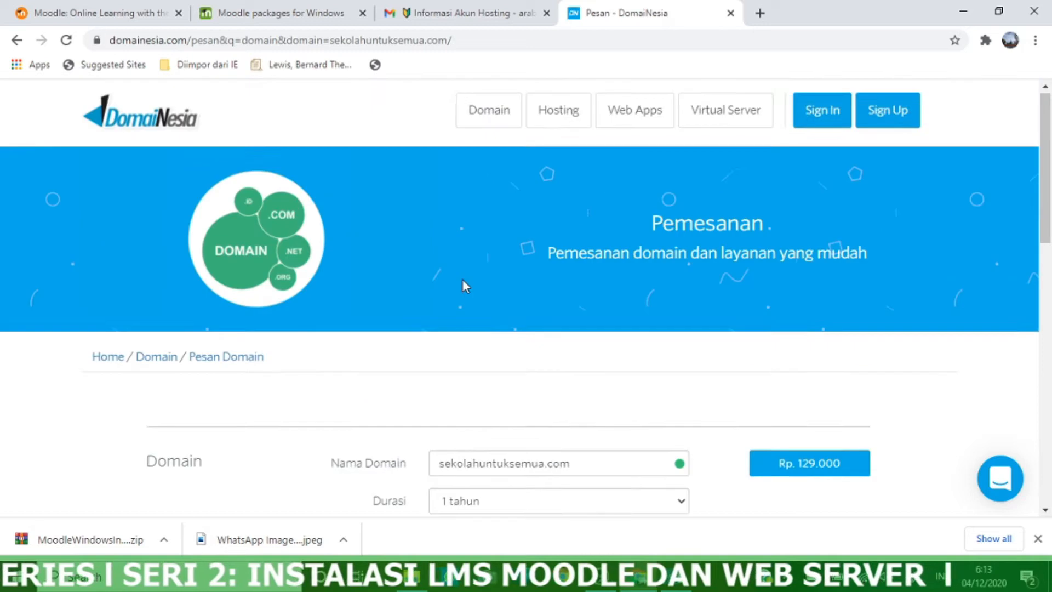
{"action": "left_click", "coordinate": [556, 130]}
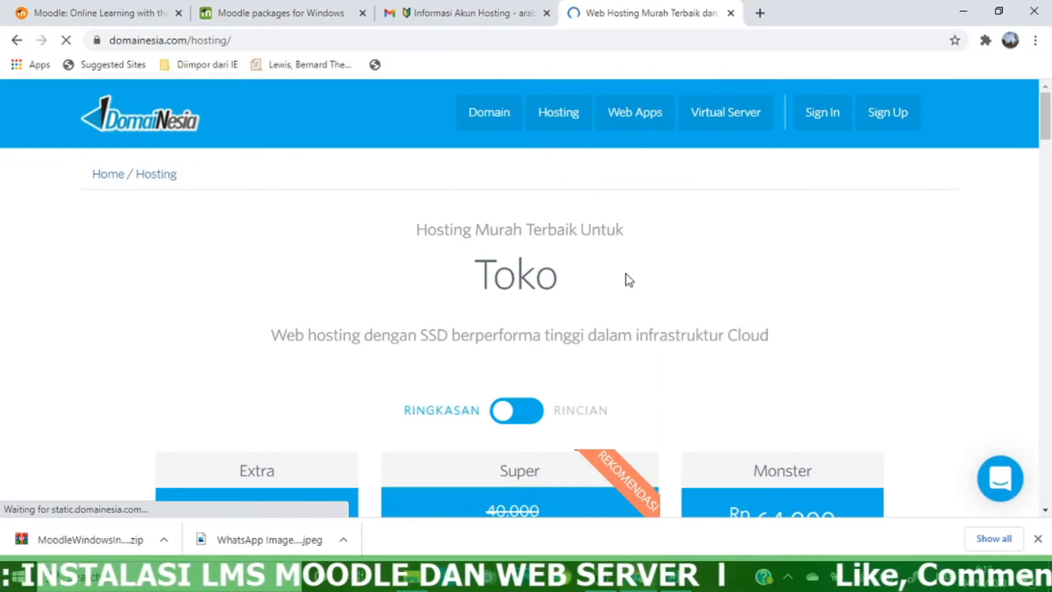
{"action": "scroll", "coordinate": [628, 280], "scroll_direction": "down", "scroll_amount": 5}
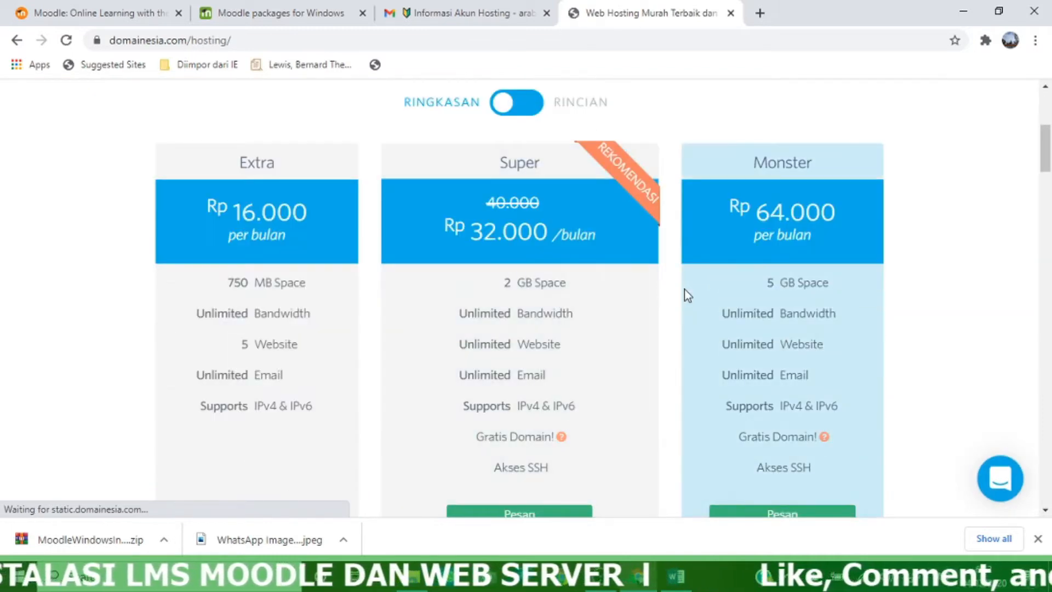
{"action": "scroll", "coordinate": [688, 291], "scroll_direction": "down", "scroll_amount": 2}
{"action": "scroll", "coordinate": [689, 291], "scroll_direction": "up", "scroll_amount": 3}
{"action": "scroll", "coordinate": [689, 291], "scroll_direction": "down", "scroll_amount": 1}
{"action": "scroll", "coordinate": [689, 291], "scroll_direction": "down", "scroll_amount": 3}
{"action": "scroll", "coordinate": [689, 291], "scroll_direction": "up", "scroll_amount": 3}
{"action": "scroll", "coordinate": [689, 290], "scroll_direction": "up", "scroll_amount": 1}
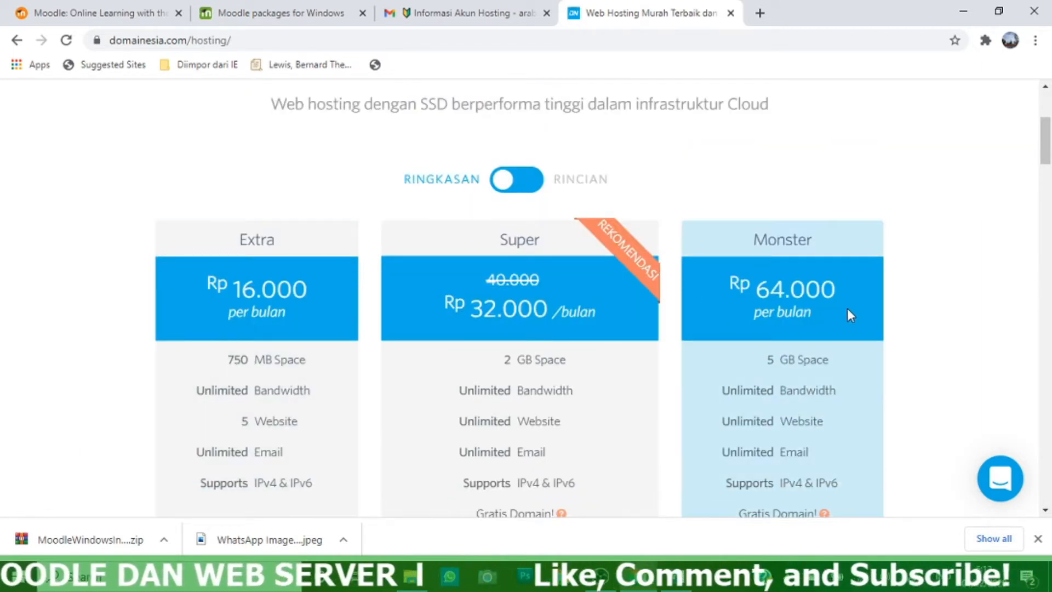
{"action": "scroll", "coordinate": [234, 261], "scroll_direction": "down", "scroll_amount": 8}
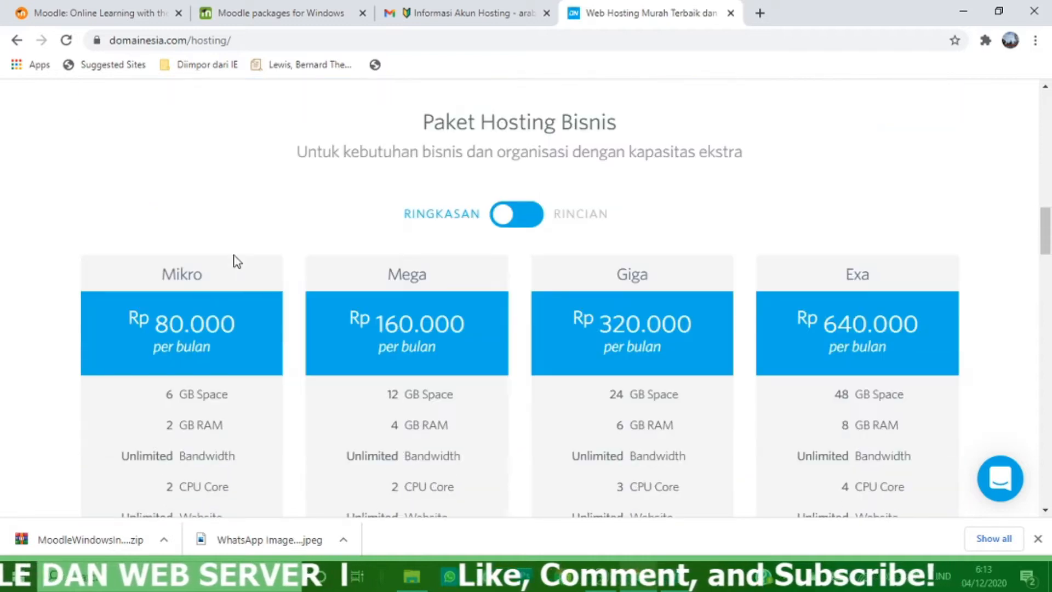
{"action": "scroll", "coordinate": [235, 252], "scroll_direction": "up", "scroll_amount": 10}
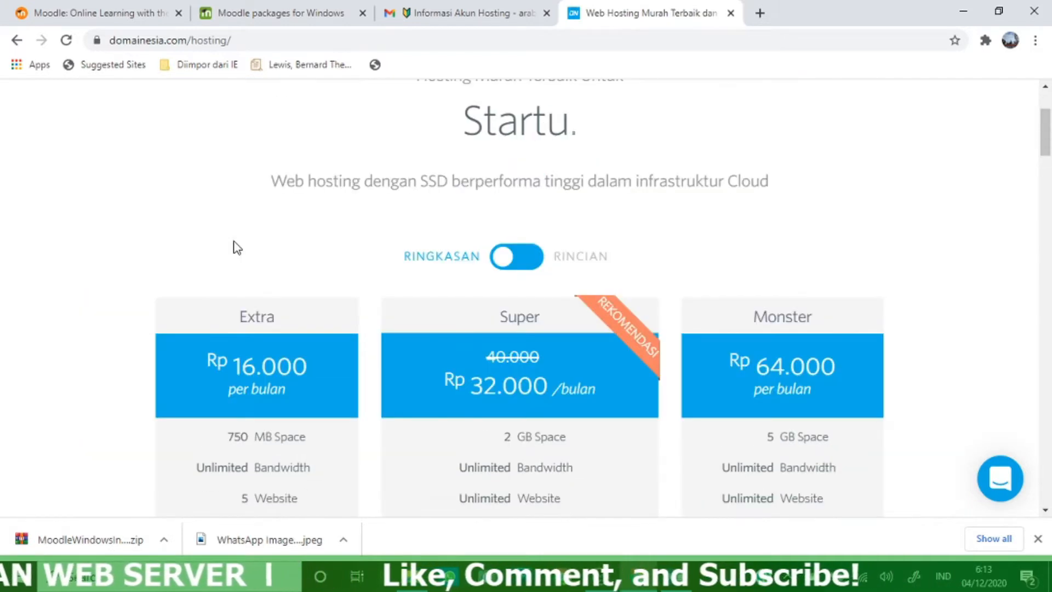
{"action": "scroll", "coordinate": [262, 245], "scroll_direction": "down", "scroll_amount": 14}
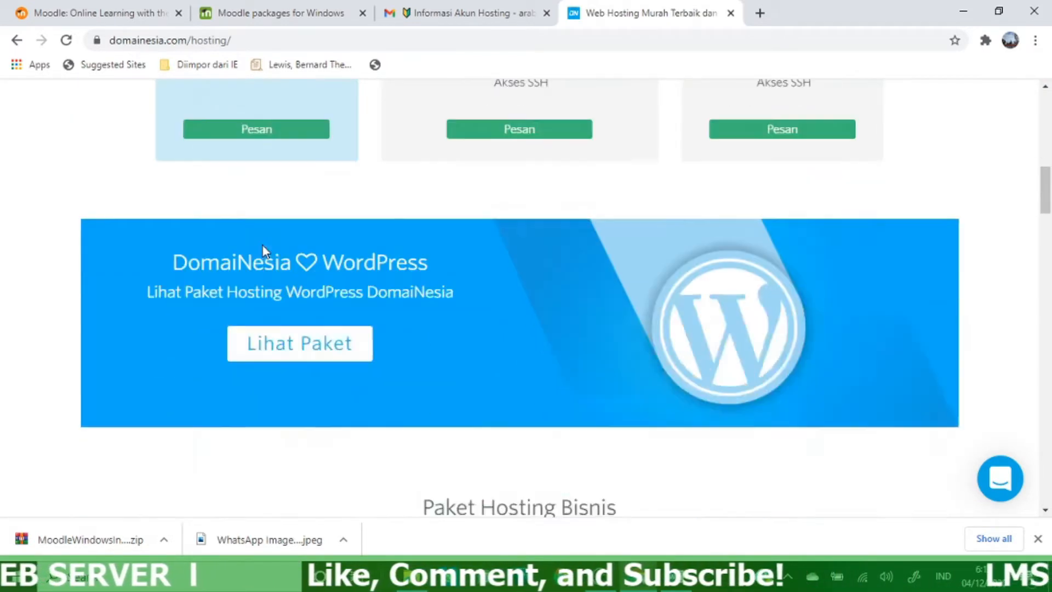
{"action": "scroll", "coordinate": [262, 246], "scroll_direction": "up", "scroll_amount": 8}
{"action": "scroll", "coordinate": [262, 245], "scroll_direction": "up", "scroll_amount": 6}
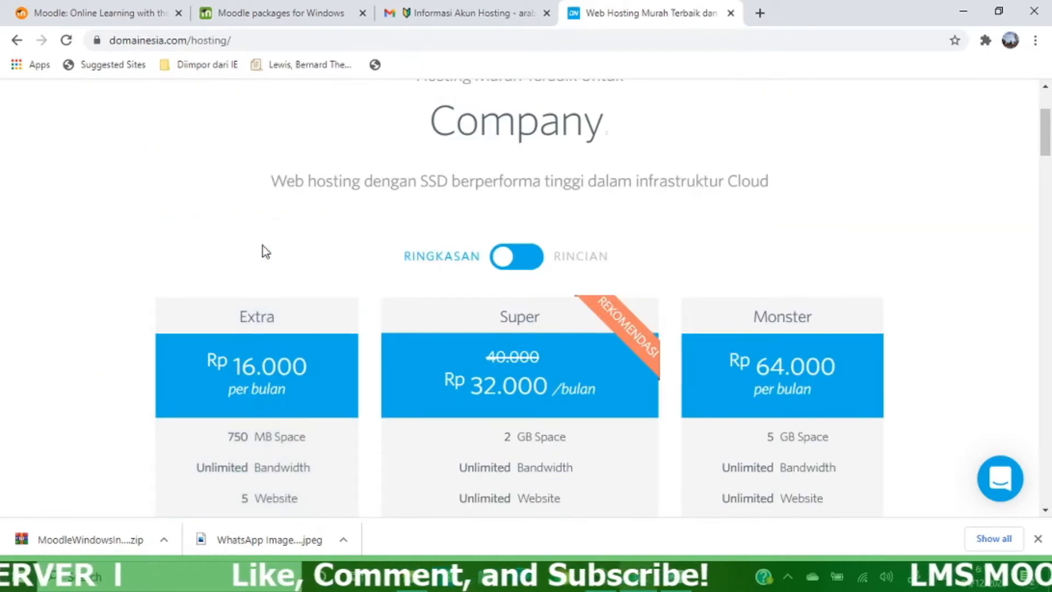
{"action": "scroll", "coordinate": [481, 294], "scroll_direction": "down", "scroll_amount": 3}
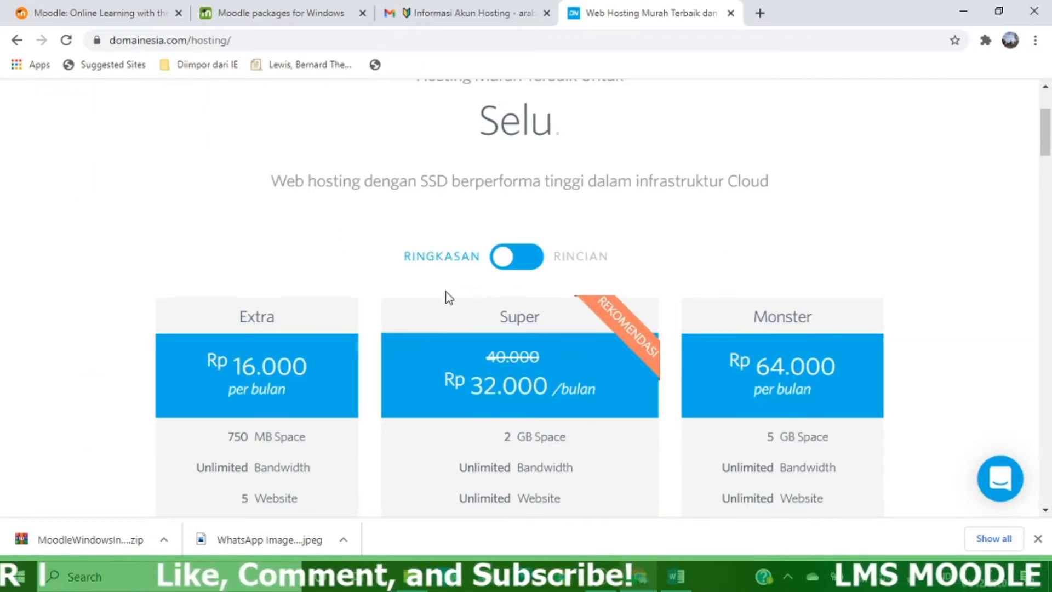
{"action": "scroll", "coordinate": [608, 252], "scroll_direction": "down", "scroll_amount": 4}
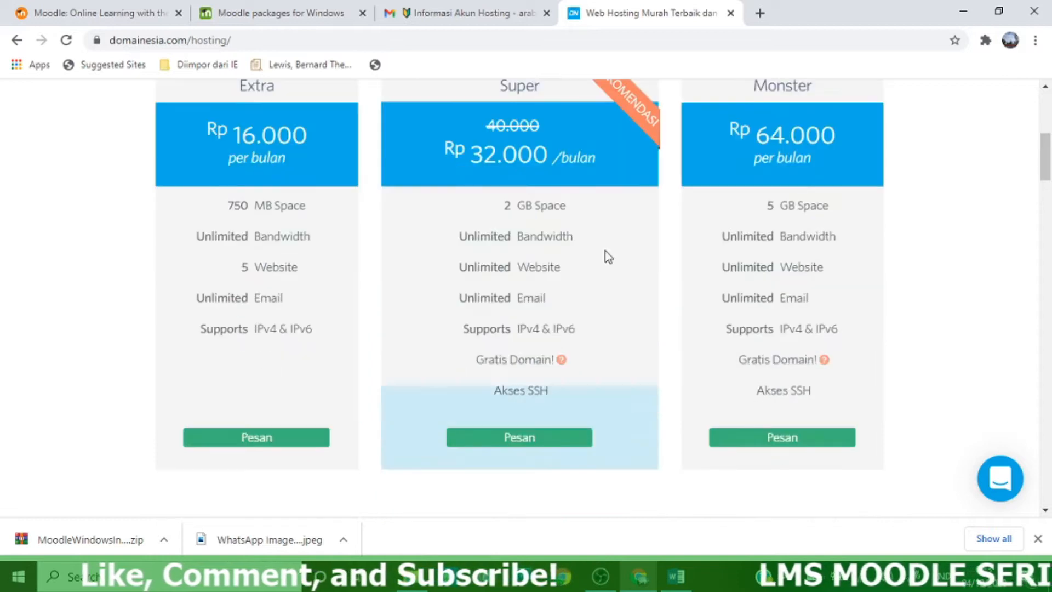
{"action": "scroll", "coordinate": [339, 235], "scroll_direction": "up", "scroll_amount": 2}
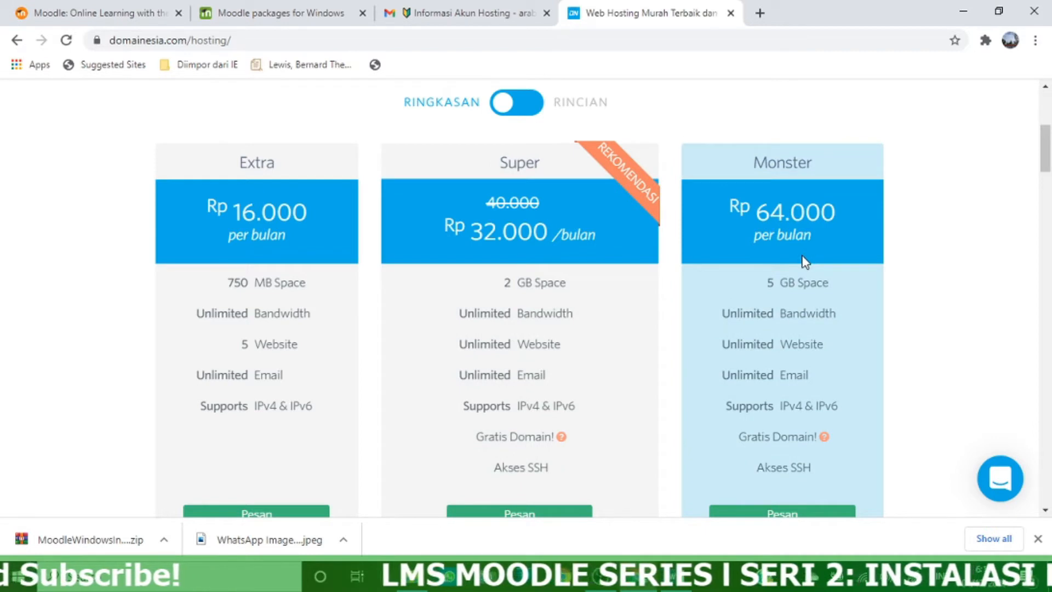
{"action": "scroll", "coordinate": [769, 292], "scroll_direction": "down", "scroll_amount": 3}
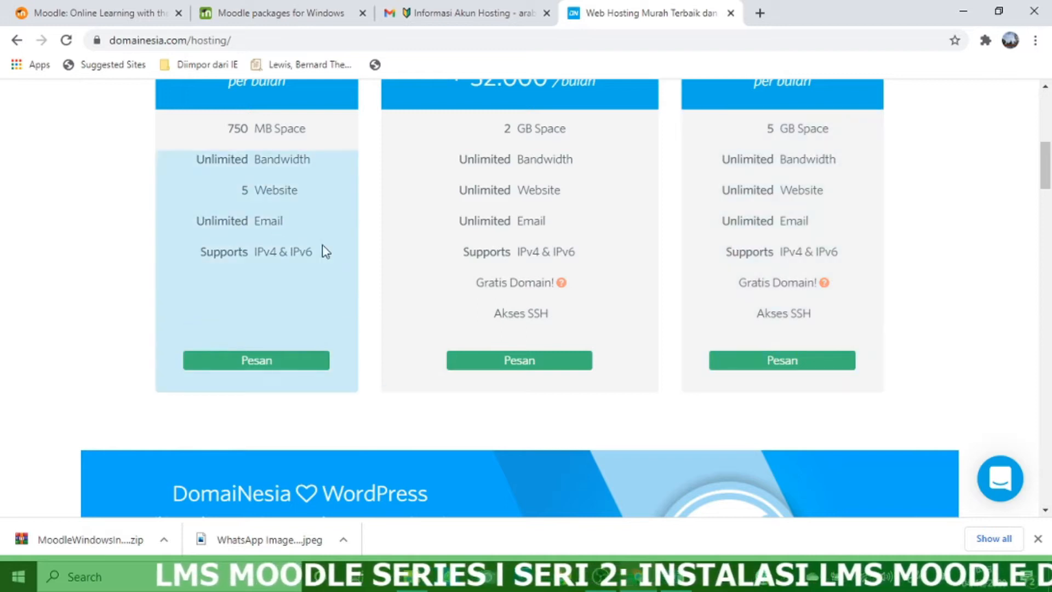
{"action": "scroll", "coordinate": [831, 246], "scroll_direction": "down", "scroll_amount": 14}
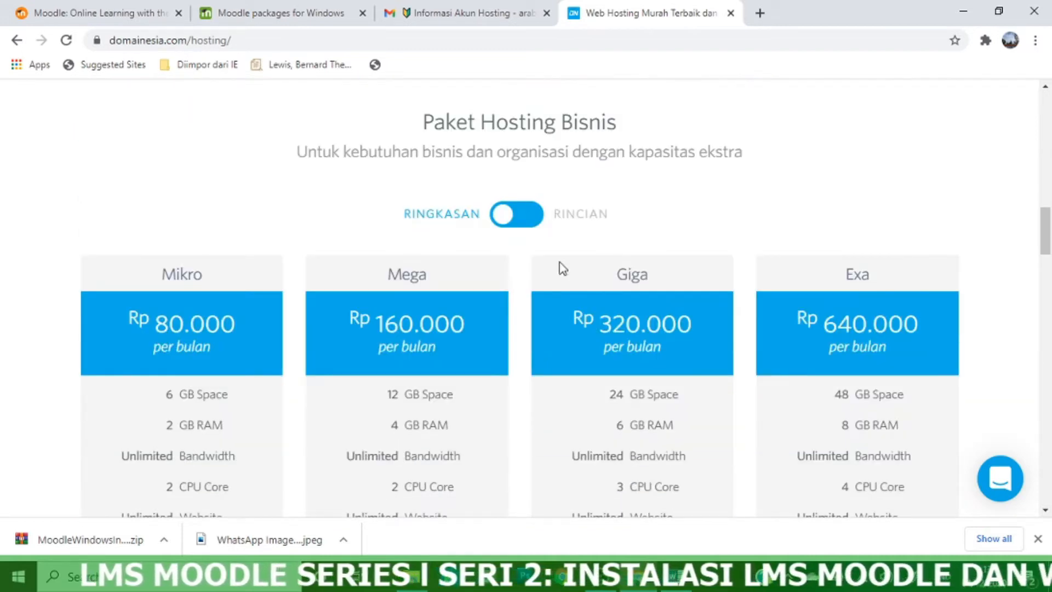
{"action": "scroll", "coordinate": [685, 248], "scroll_direction": "down", "scroll_amount": 1}
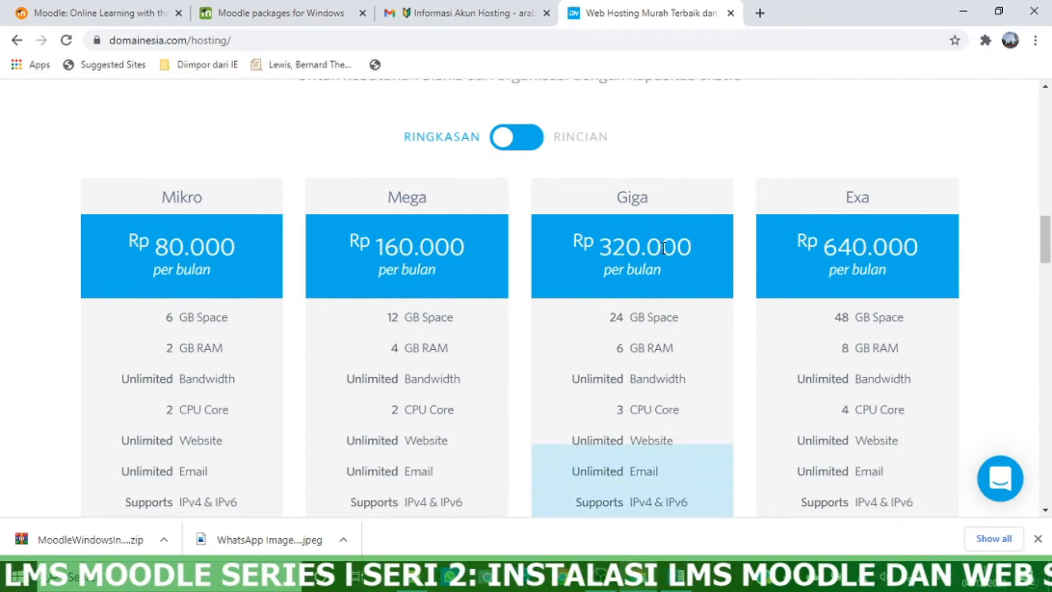
{"action": "scroll", "coordinate": [885, 228], "scroll_direction": "down", "scroll_amount": 17}
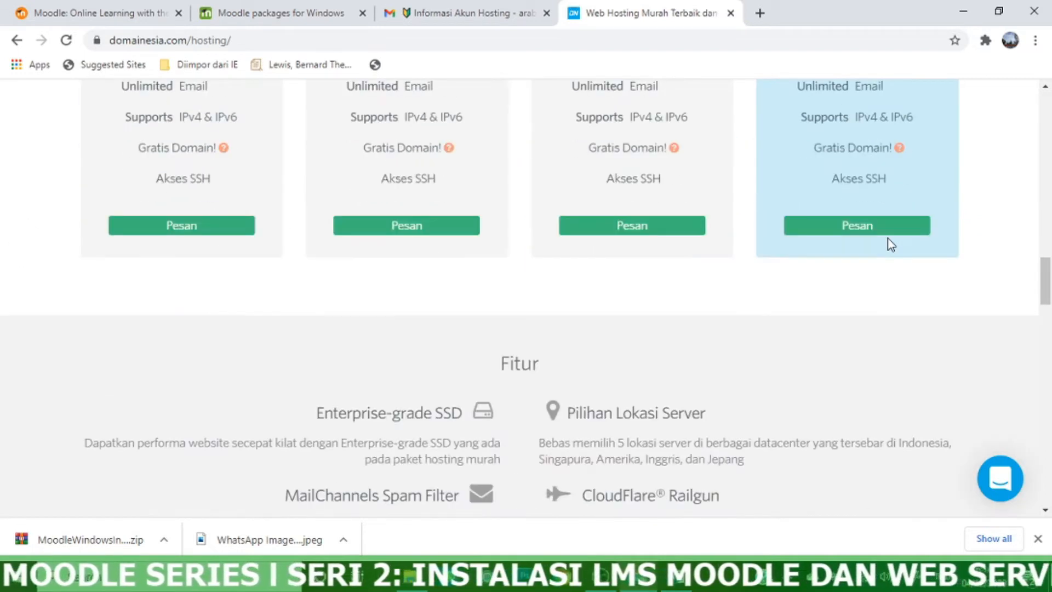
{"action": "scroll", "coordinate": [886, 233], "scroll_direction": "up", "scroll_amount": 5}
{"action": "scroll", "coordinate": [886, 231], "scroll_direction": "up", "scroll_amount": 12}
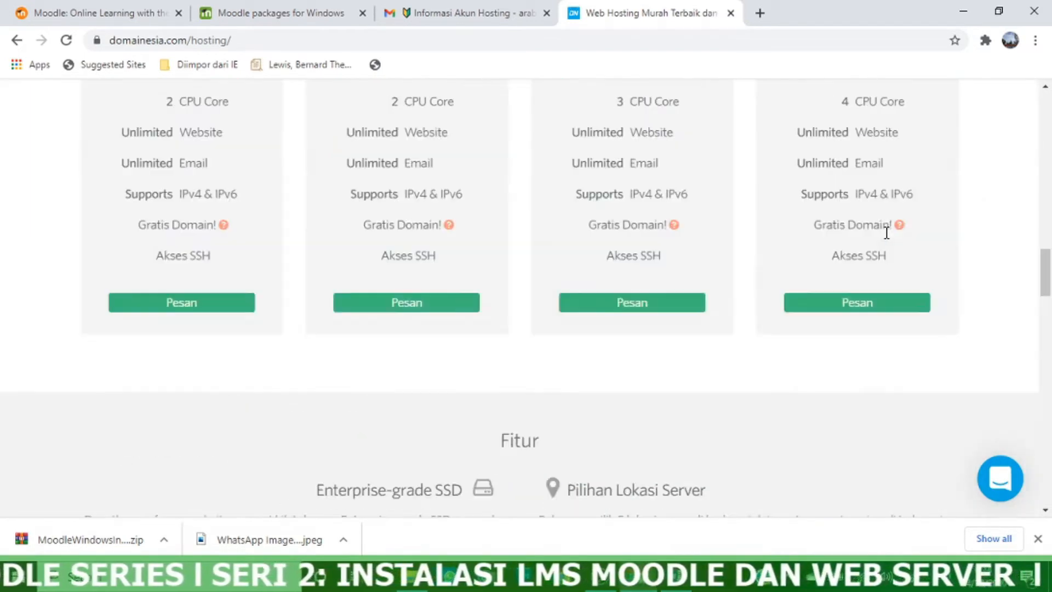
{"action": "scroll", "coordinate": [885, 228], "scroll_direction": "up", "scroll_amount": 1}
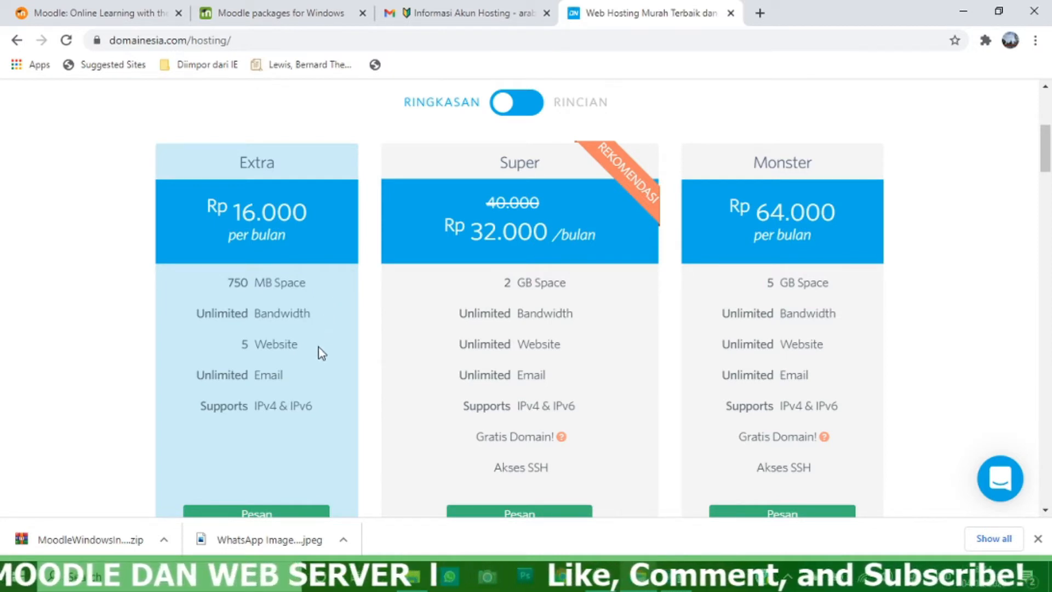
{"action": "scroll", "coordinate": [315, 367], "scroll_direction": "down", "scroll_amount": 1}
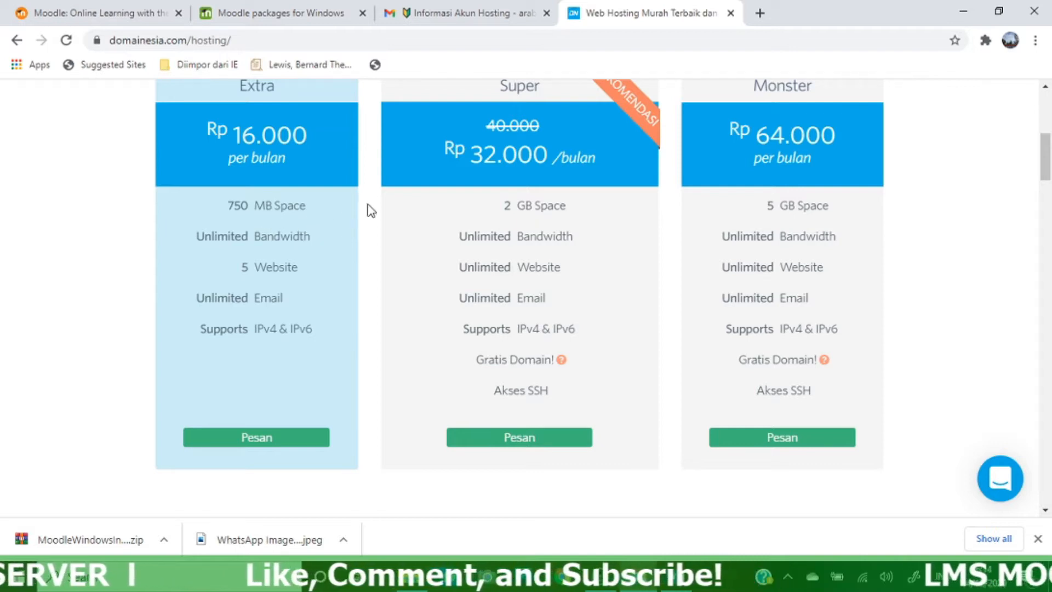
{"action": "scroll", "coordinate": [561, 189], "scroll_direction": "up", "scroll_amount": 1}
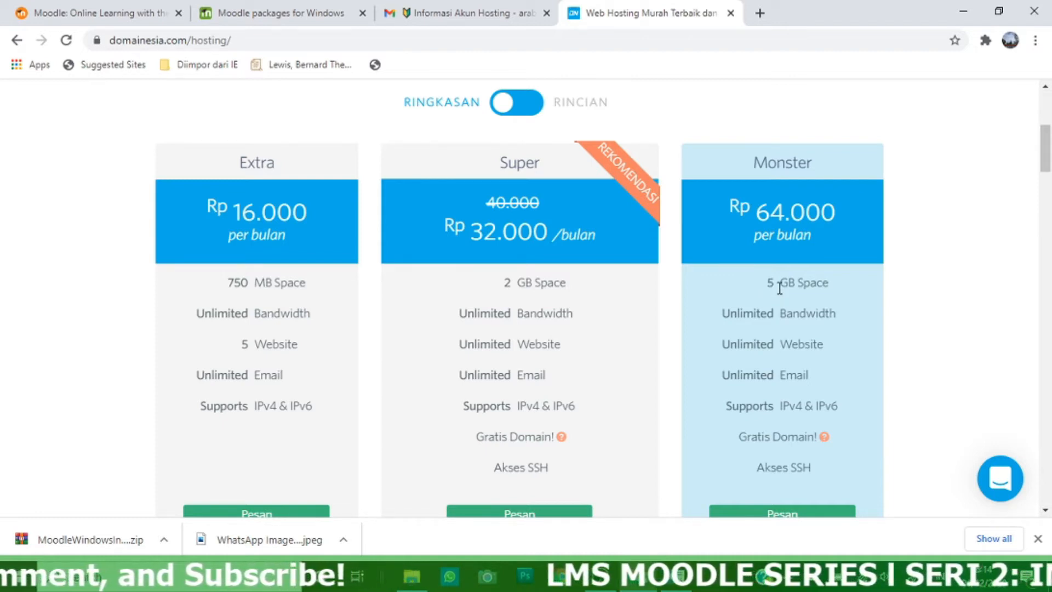
{"action": "scroll", "coordinate": [777, 290], "scroll_direction": "down", "scroll_amount": 5}
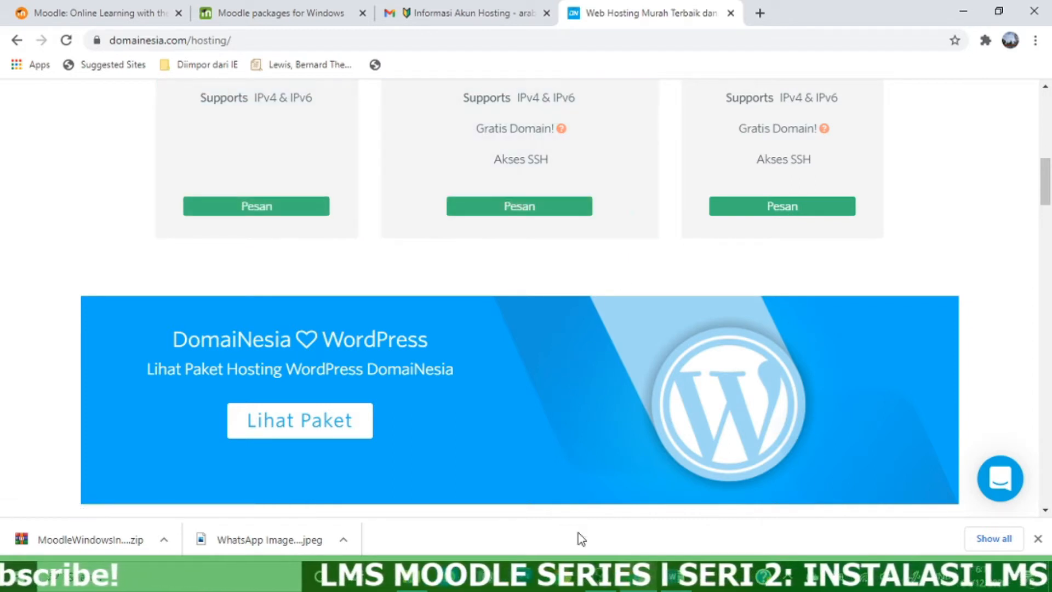
{"action": "scroll", "coordinate": [896, 369], "scroll_direction": "down", "scroll_amount": 3}
{"action": "scroll", "coordinate": [910, 369], "scroll_direction": "down", "scroll_amount": 4}
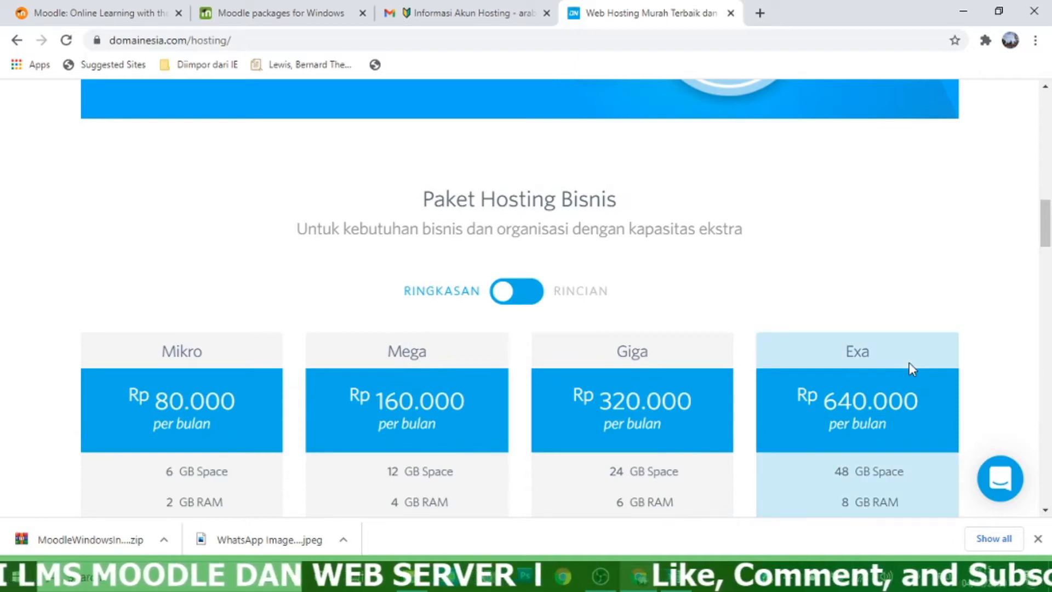
{"action": "scroll", "coordinate": [924, 329], "scroll_direction": "down", "scroll_amount": 5}
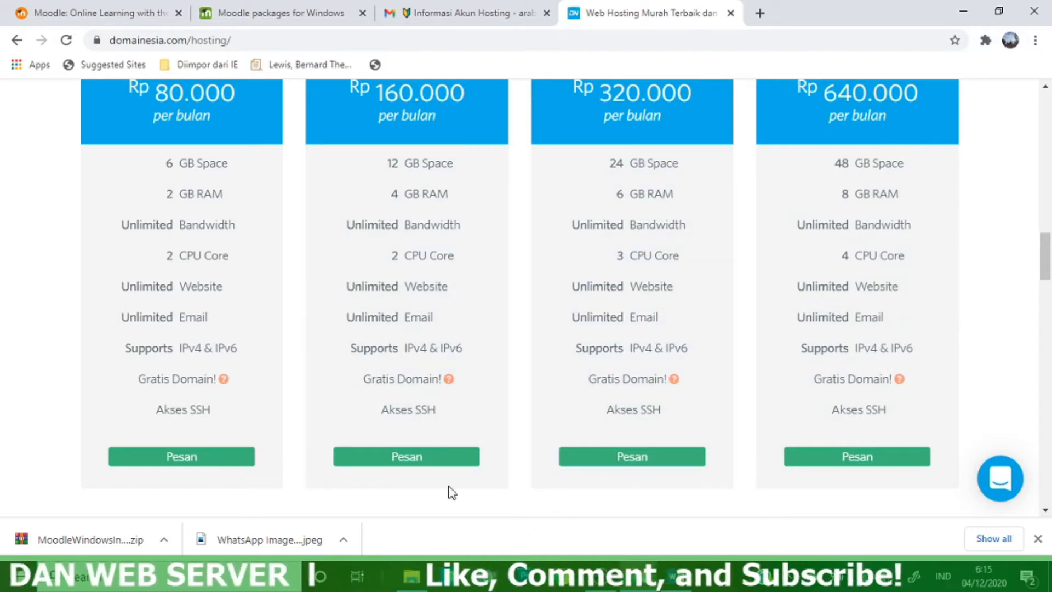
{"action": "scroll", "coordinate": [459, 446], "scroll_direction": "up", "scroll_amount": 15}
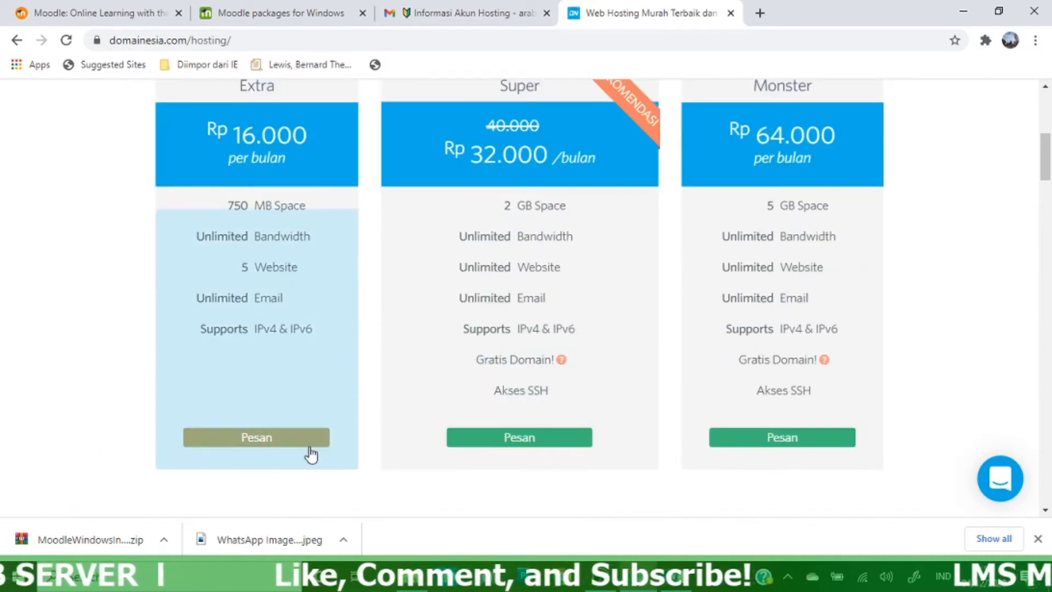
Order the Extra (750 MB) hosting plan and review its Rp. 198.000 order form
{"action": "left_click", "coordinate": [311, 443]}
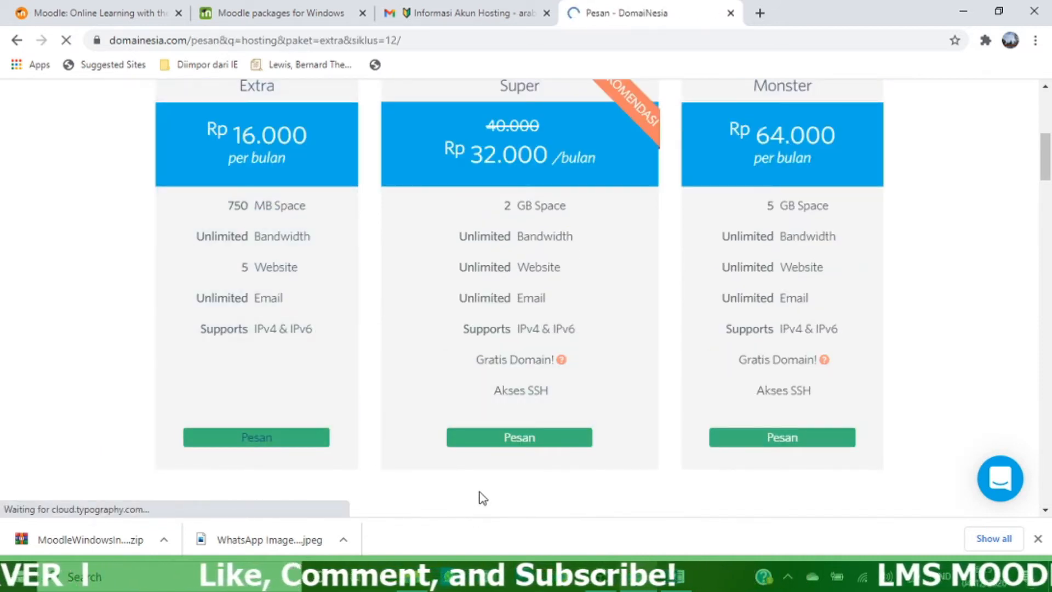
{"action": "scroll", "coordinate": [673, 393], "scroll_direction": "down", "scroll_amount": 10}
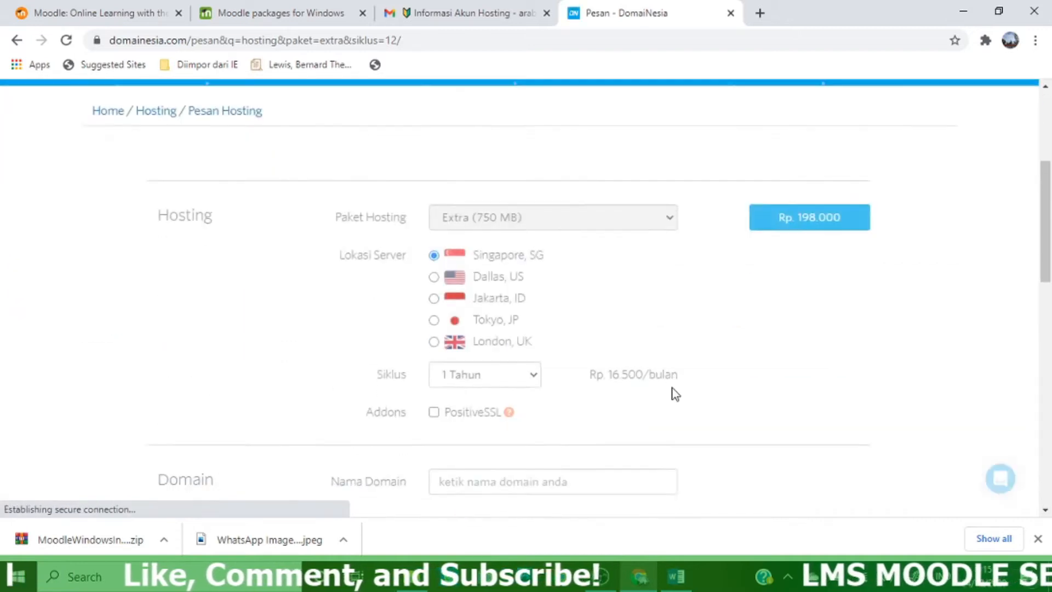
{"action": "scroll", "coordinate": [675, 393], "scroll_direction": "down", "scroll_amount": 10}
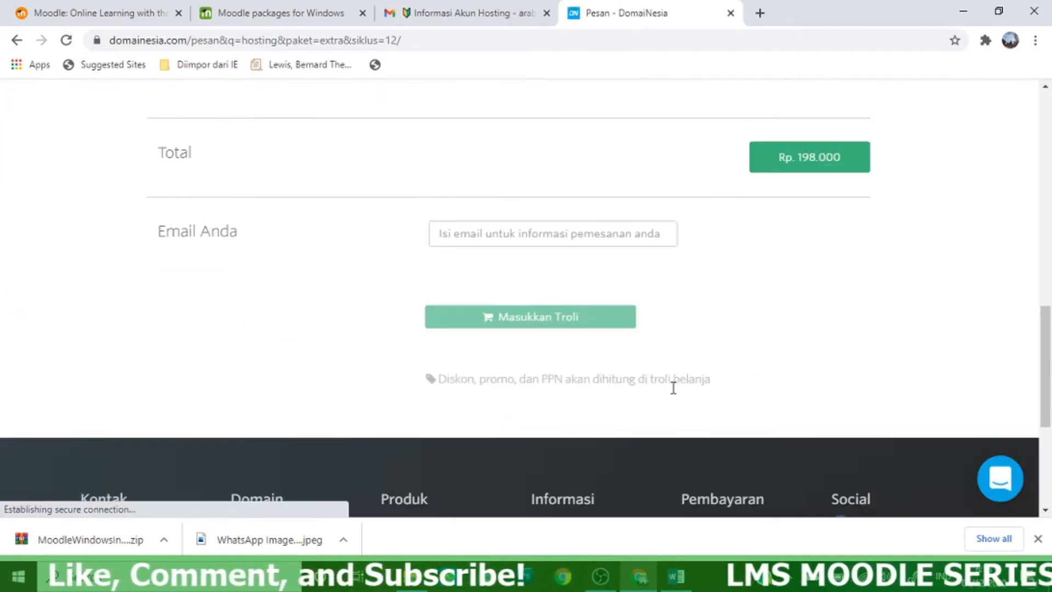
{"action": "scroll", "coordinate": [751, 153], "scroll_direction": "up", "scroll_amount": 1}
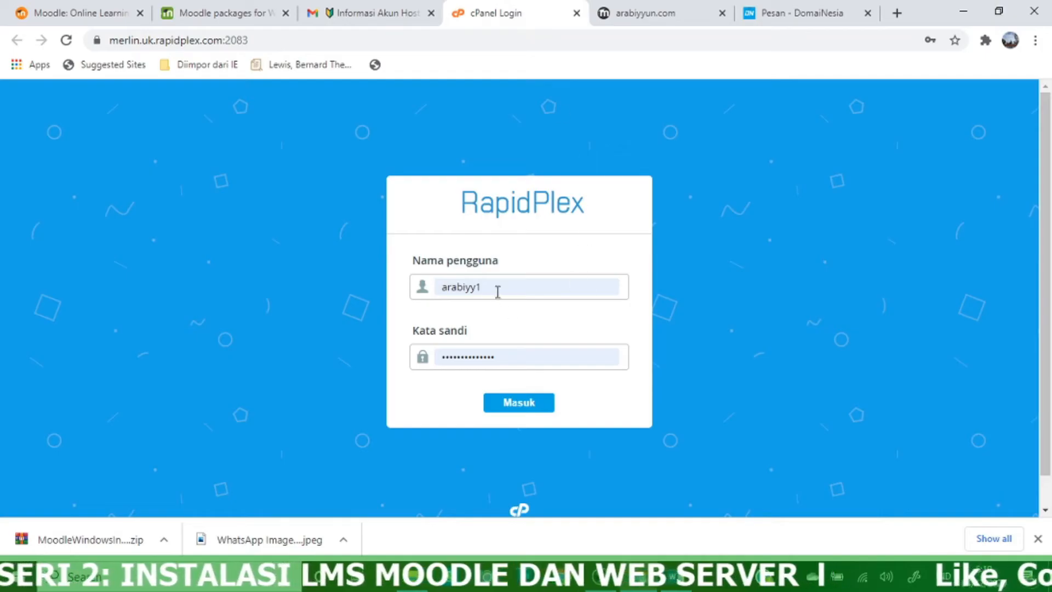
Log in to cPanel using the saved account username
{"action": "left_click", "coordinate": [496, 290]}
{"action": "left_click_drag", "start_coordinate": [483, 288], "coordinate": [425, 304]}
{"action": "left_click", "coordinate": [515, 403]}
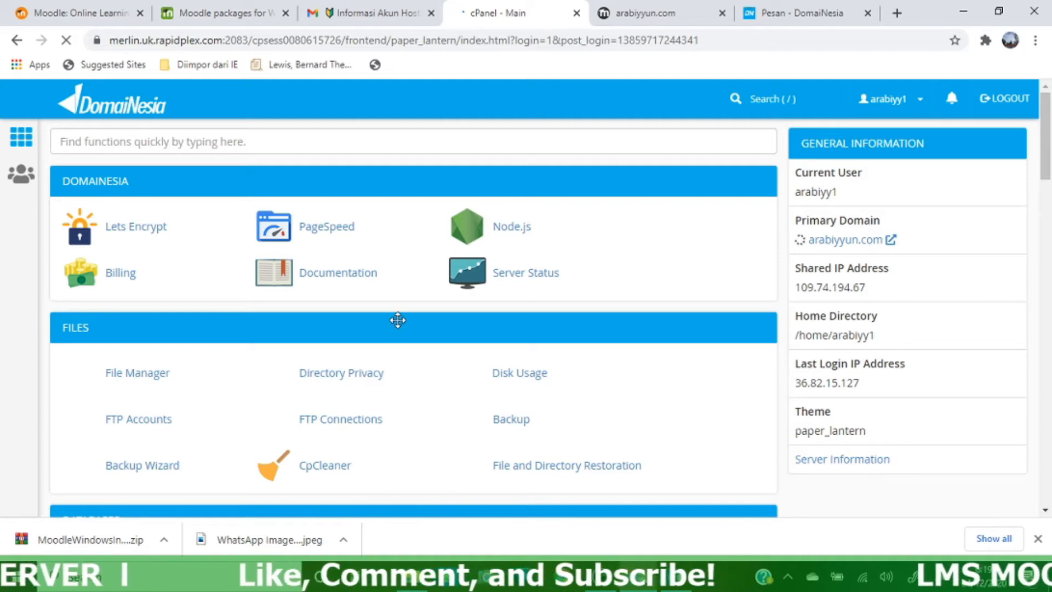
Browse the cPanel main page tools and focus the function search box
{"action": "scroll", "coordinate": [408, 322], "scroll_direction": "down", "scroll_amount": 3}
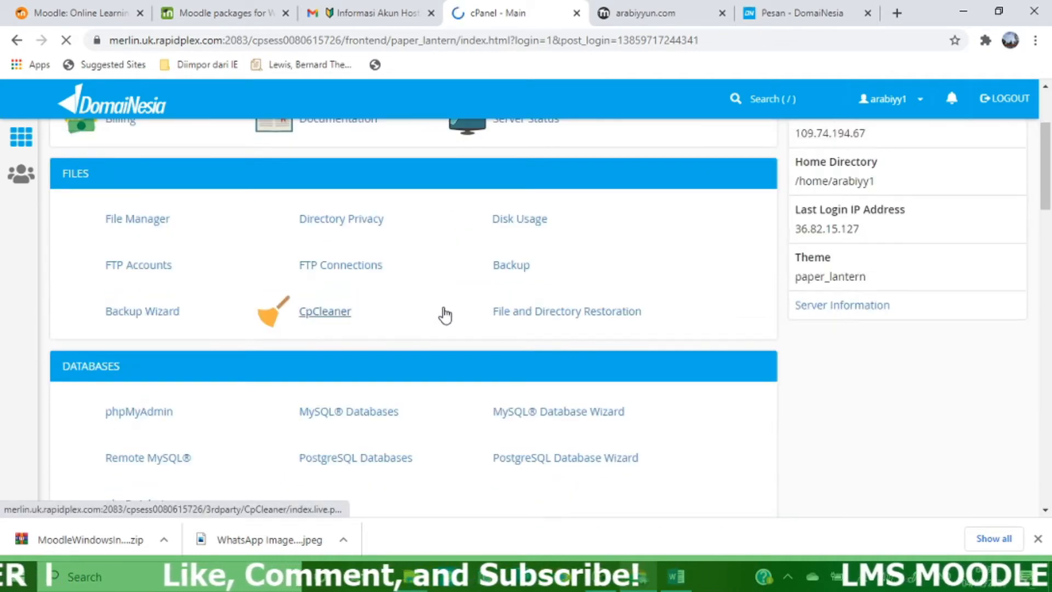
{"action": "scroll", "coordinate": [469, 340], "scroll_direction": "down", "scroll_amount": 3}
{"action": "scroll", "coordinate": [469, 341], "scroll_direction": "down", "scroll_amount": 1}
{"action": "scroll", "coordinate": [469, 340], "scroll_direction": "up", "scroll_amount": 5}
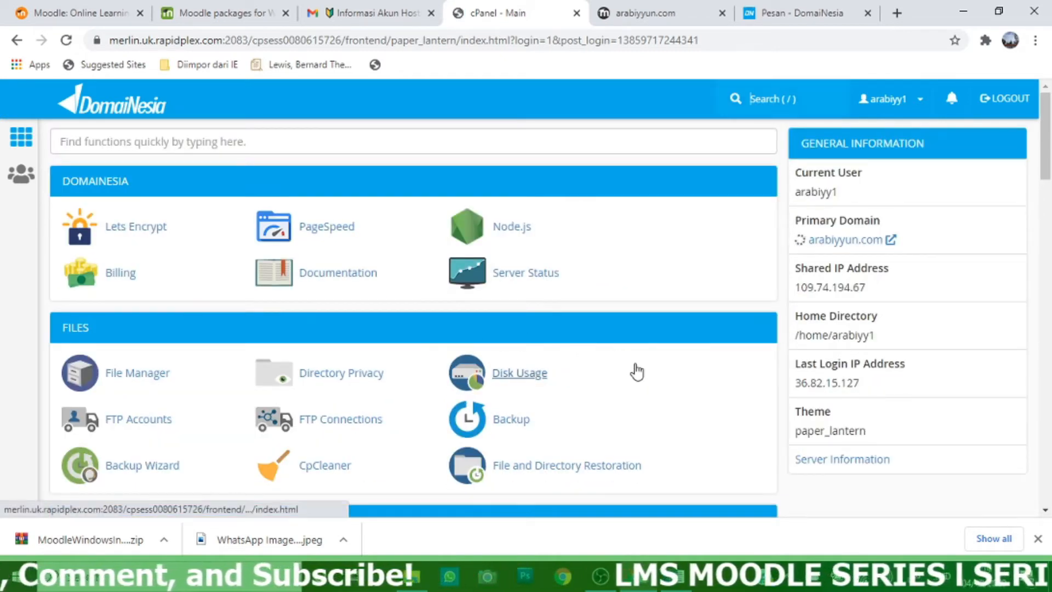
{"action": "scroll", "coordinate": [634, 367], "scroll_direction": "down", "scroll_amount": 4}
{"action": "scroll", "coordinate": [636, 363], "scroll_direction": "down", "scroll_amount": 4}
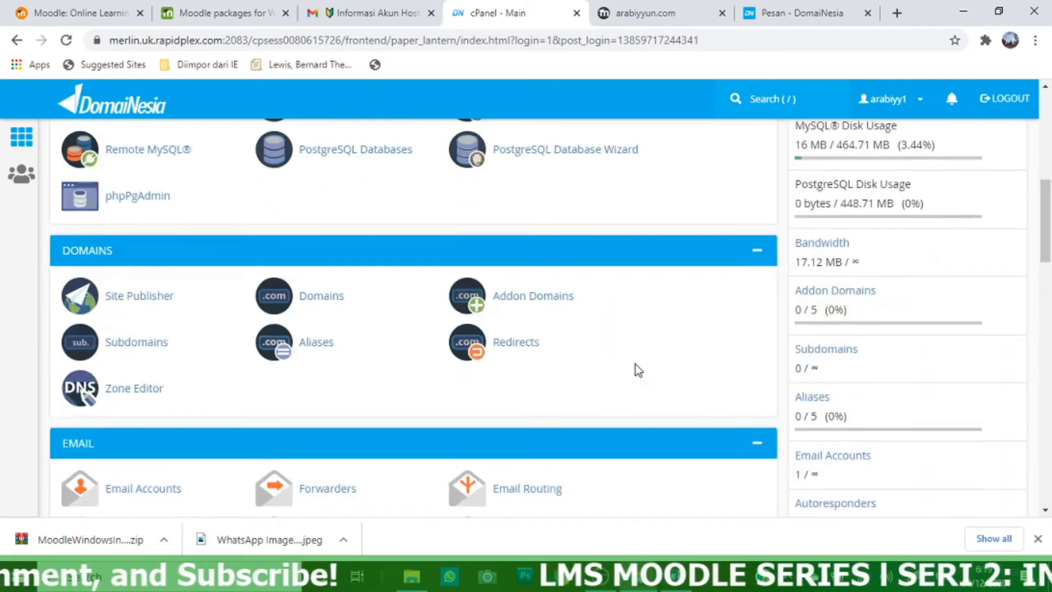
{"action": "scroll", "coordinate": [636, 364], "scroll_direction": "up", "scroll_amount": 7}
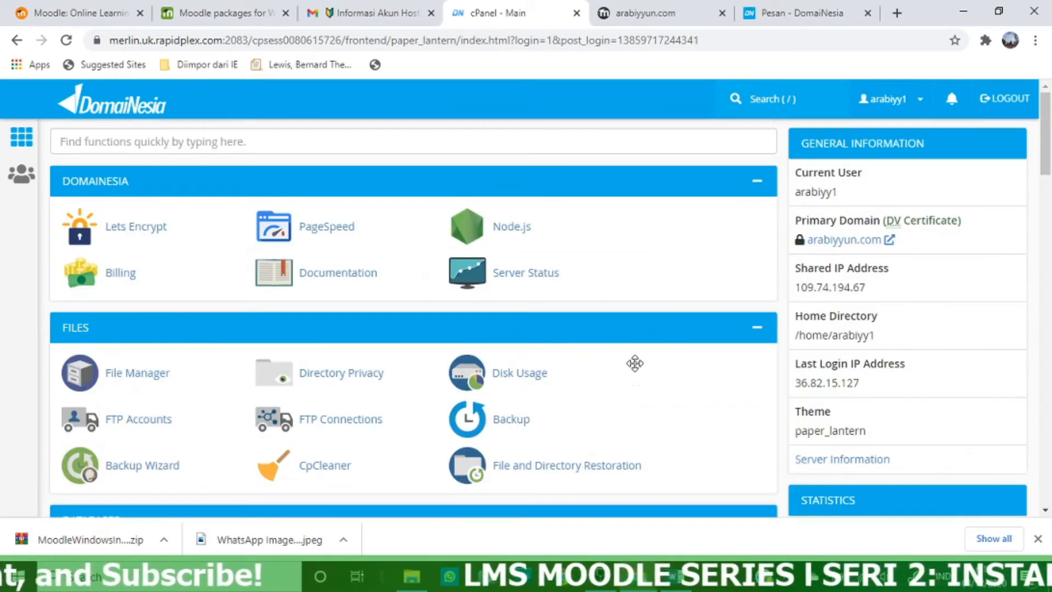
{"action": "left_click", "coordinate": [286, 145]}
Search cPanel for 'soft', open Softaculous Apps Installer and scroll the page
{"action": "type", "text": "so"}
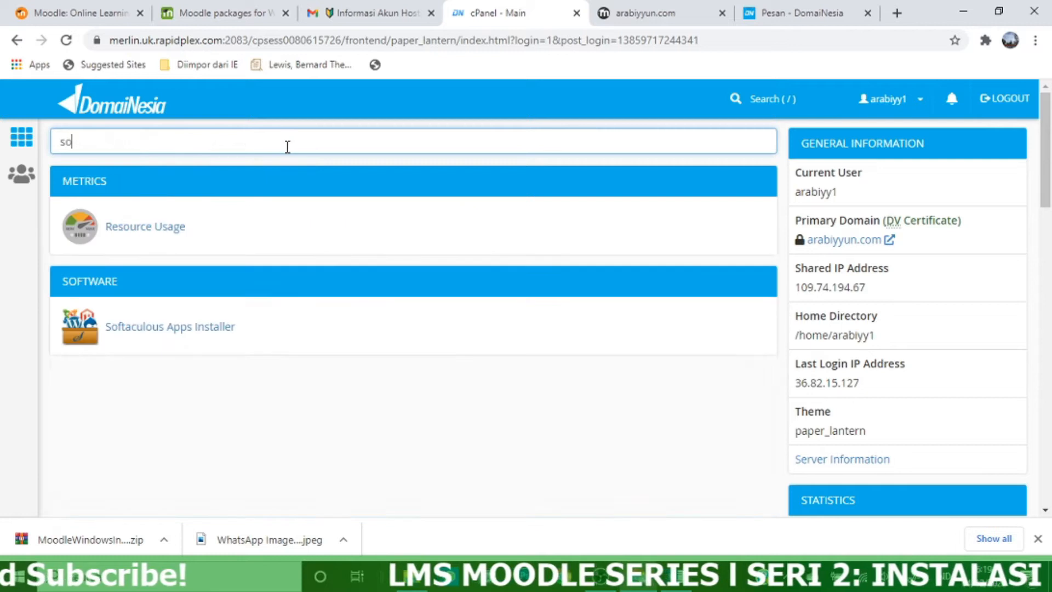
{"action": "type", "text": "ft"}
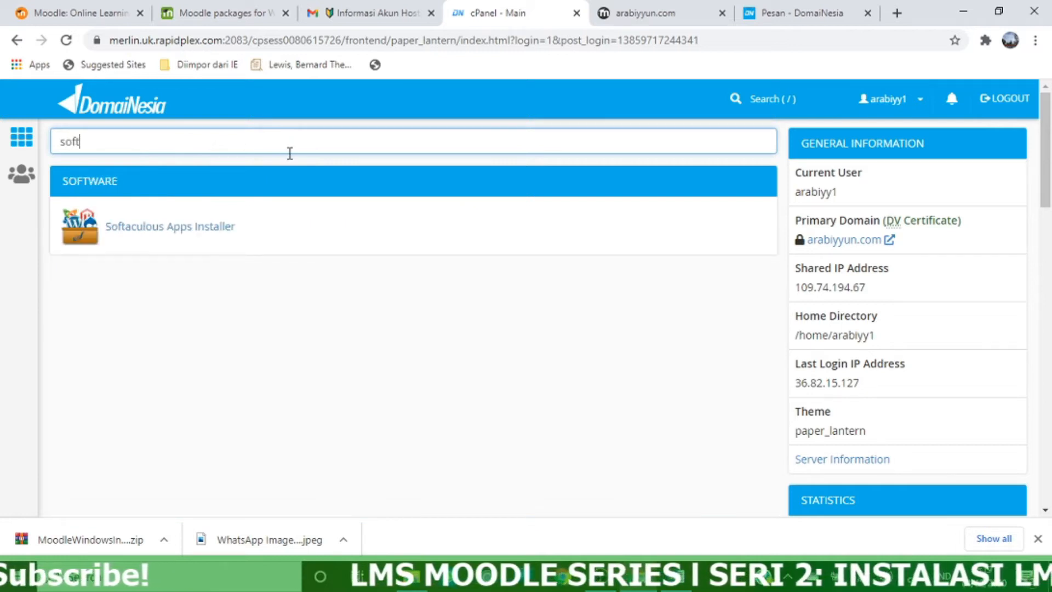
{"action": "left_click", "coordinate": [203, 235]}
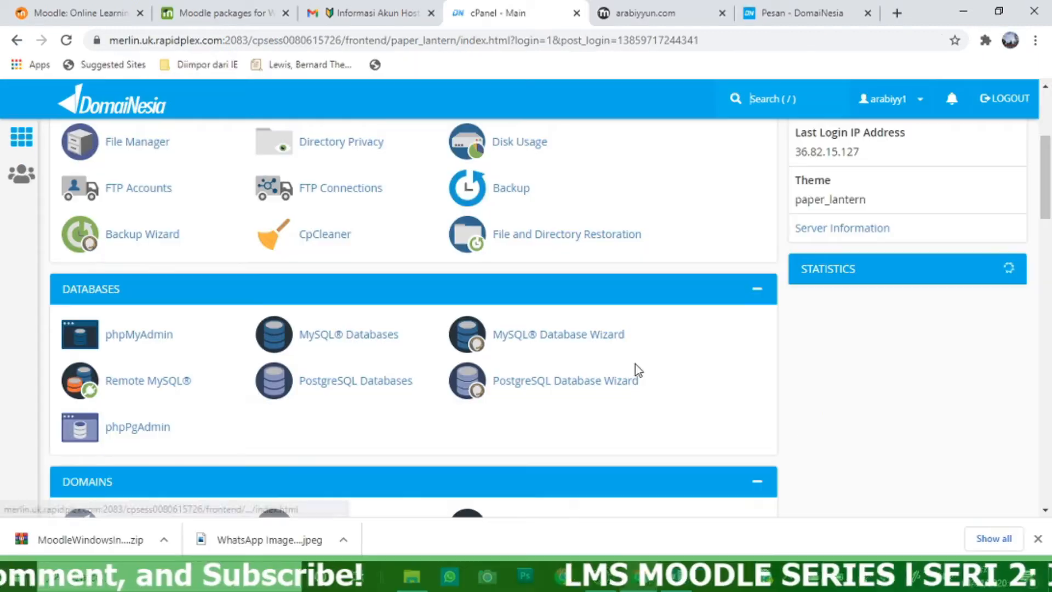
{"action": "scroll", "coordinate": [635, 364], "scroll_direction": "down", "scroll_amount": 6}
{"action": "scroll", "coordinate": [635, 363], "scroll_direction": "up", "scroll_amount": 2}
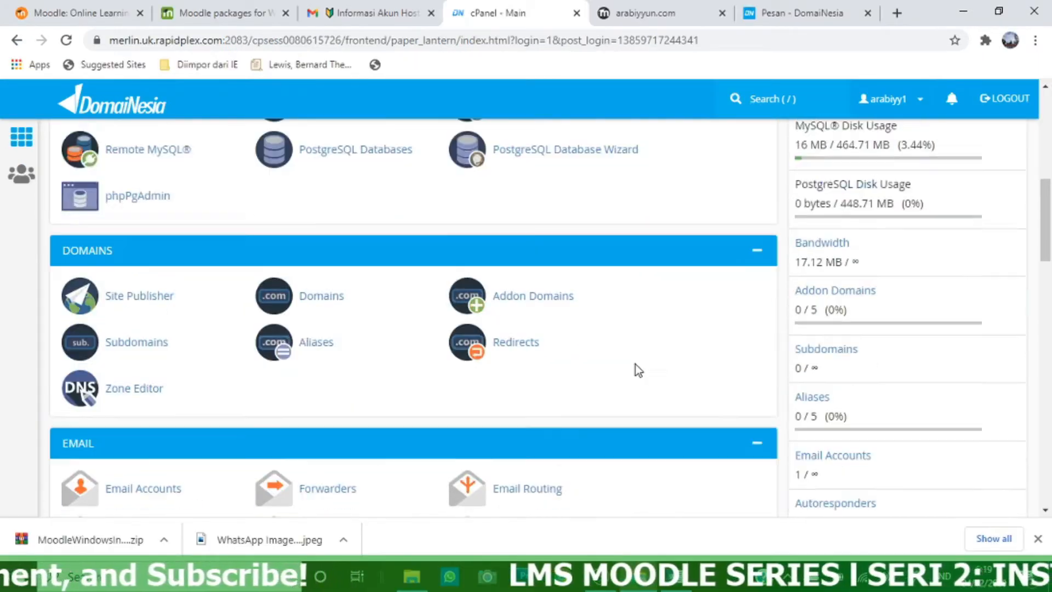
{"action": "scroll", "coordinate": [636, 363], "scroll_direction": "up", "scroll_amount": 5}
Search 'soft' again and reopen the Softaculous Apps Installer dashboard
{"action": "left_click", "coordinate": [284, 142]}
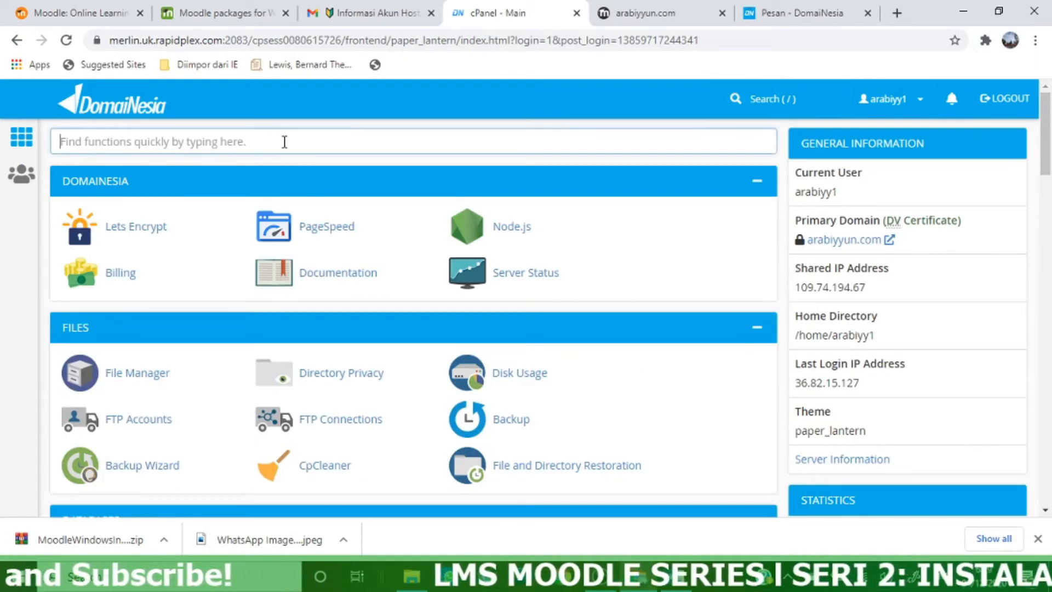
{"action": "type", "text": "soft"}
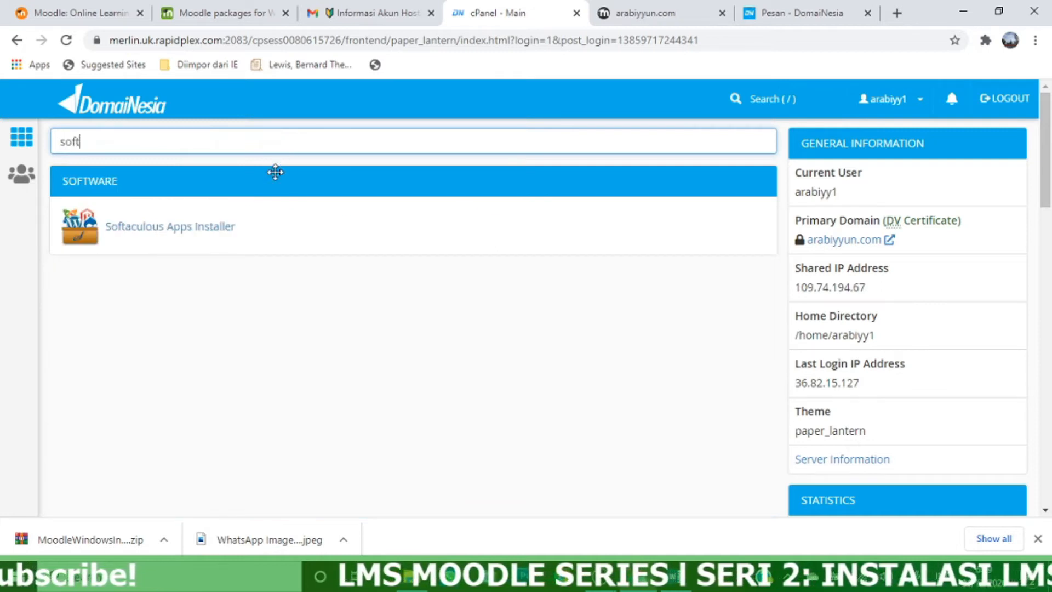
{"action": "left_click", "coordinate": [202, 235]}
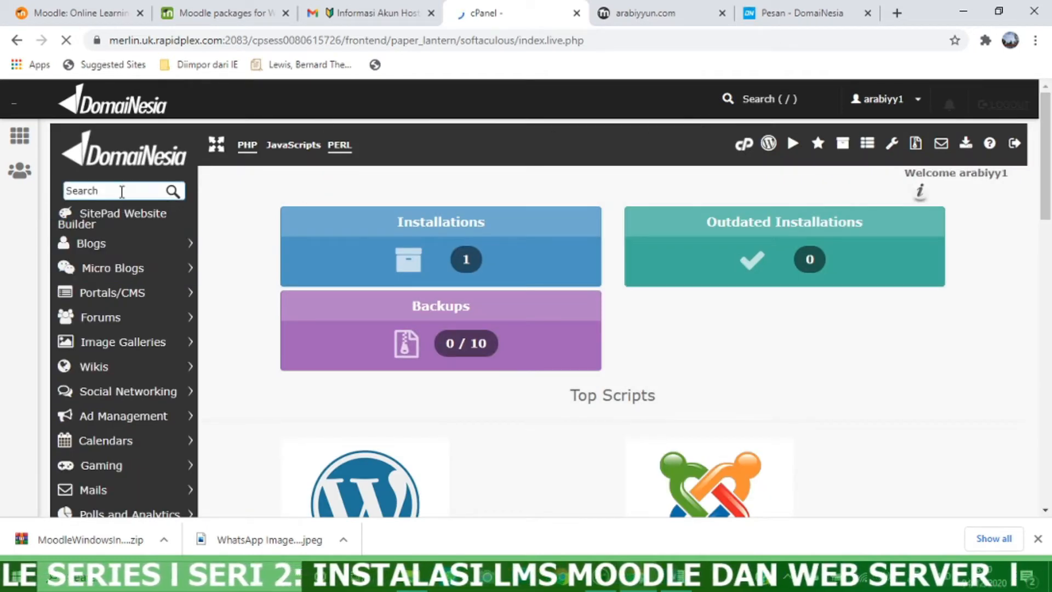
Search the Softaculous scripts for 'moodle' and open the Moodle page
{"action": "left_click", "coordinate": [128, 191]}
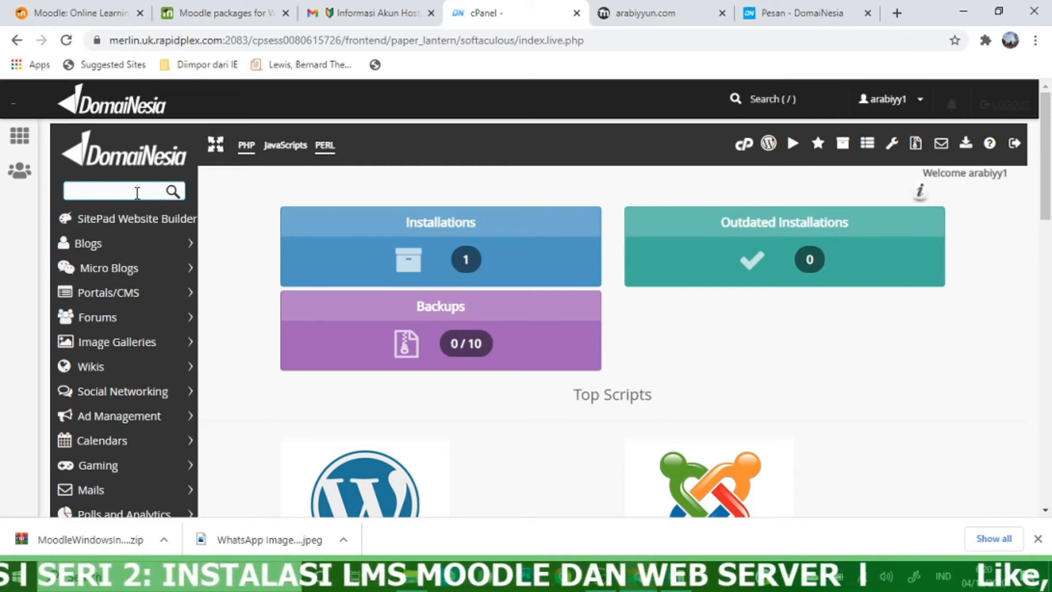
{"action": "type", "text": "modd"}
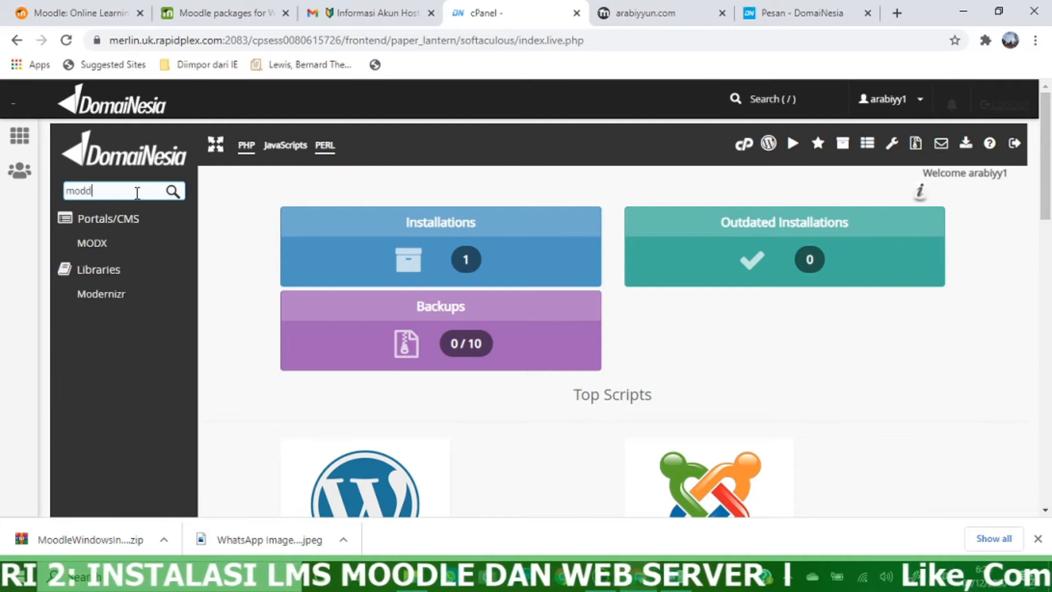
{"action": "key", "text": "BackSpace"}
{"action": "type", "text": "odle"}
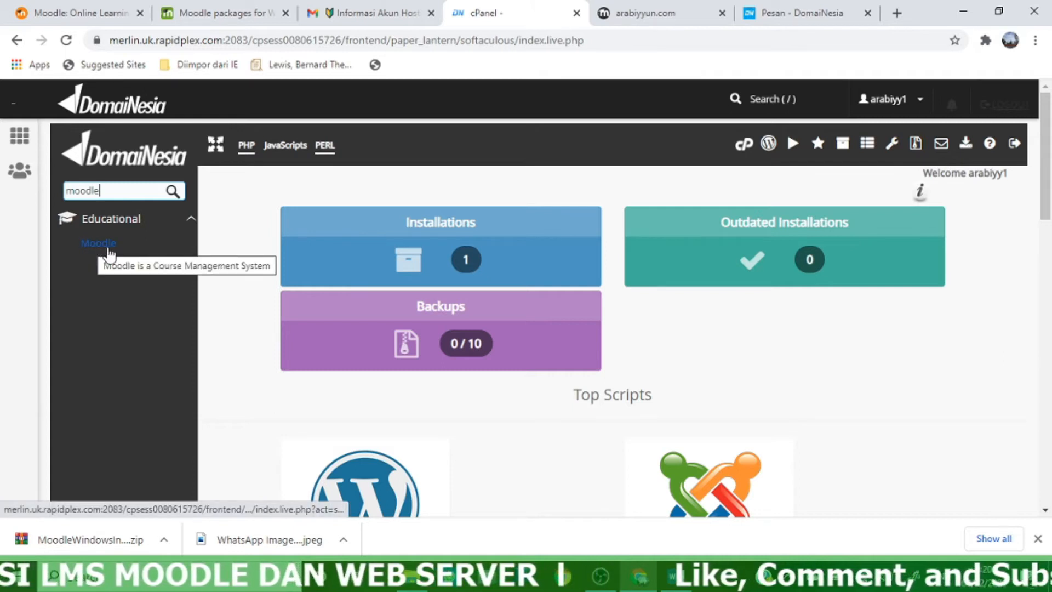
{"action": "left_click", "coordinate": [107, 247]}
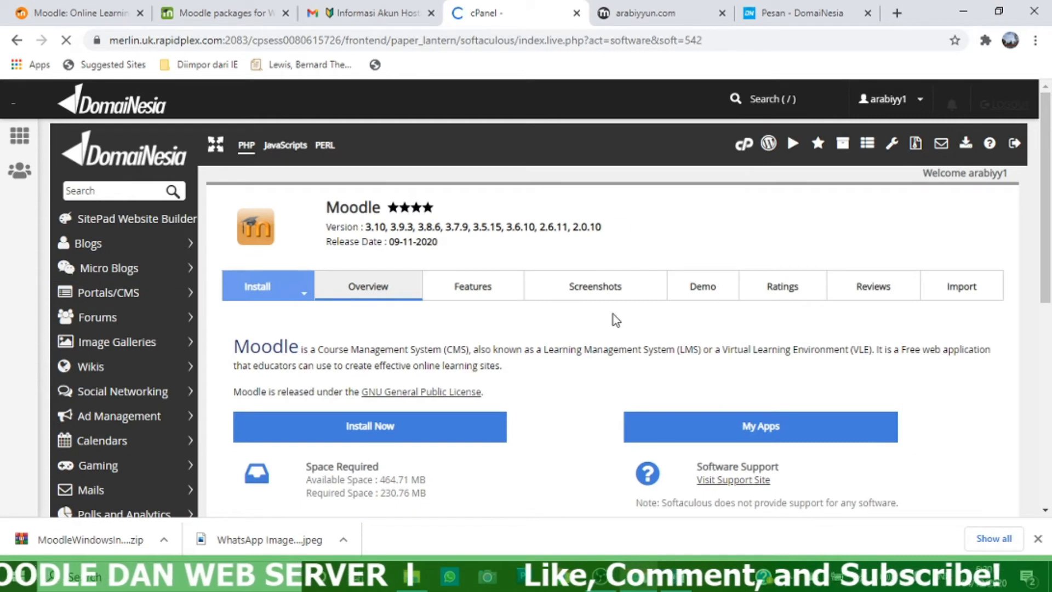
Scroll the Moodle page to the existing 2.6.11 installation at arabiyyun.com
{"action": "scroll", "coordinate": [629, 328], "scroll_direction": "down", "scroll_amount": 2}
{"action": "scroll", "coordinate": [629, 327], "scroll_direction": "up", "scroll_amount": 2}
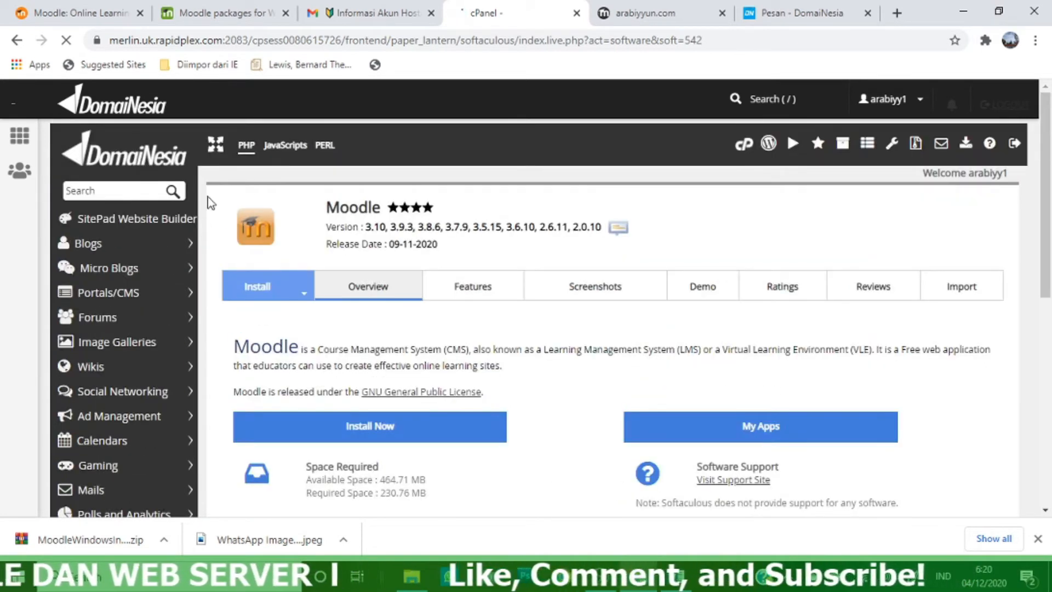
{"action": "scroll", "coordinate": [568, 390], "scroll_direction": "down", "scroll_amount": 3}
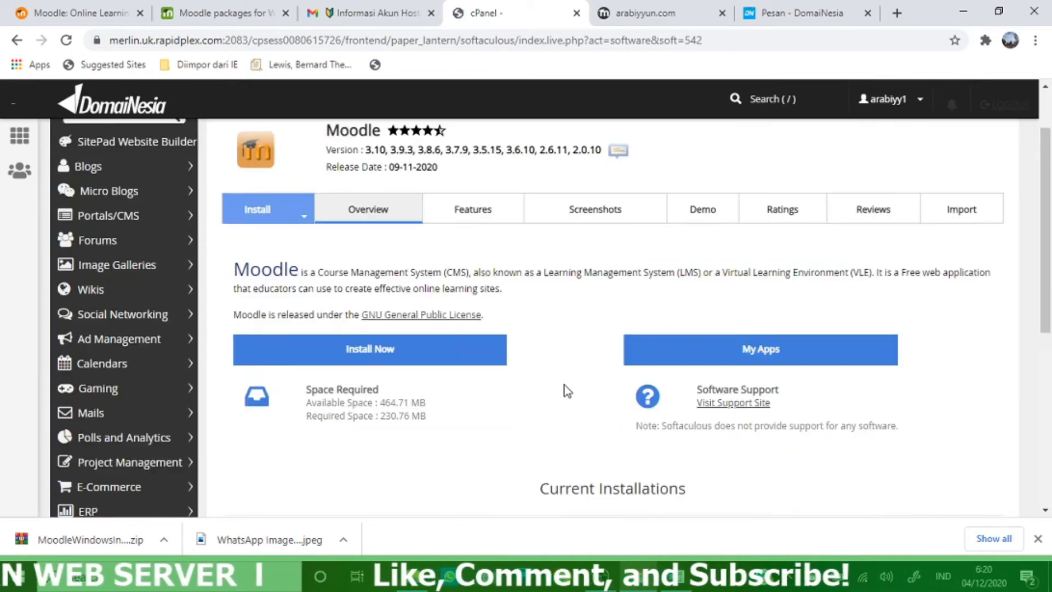
{"action": "scroll", "coordinate": [568, 391], "scroll_direction": "down", "scroll_amount": 2}
{"action": "scroll", "coordinate": [568, 391], "scroll_direction": "up", "scroll_amount": 2}
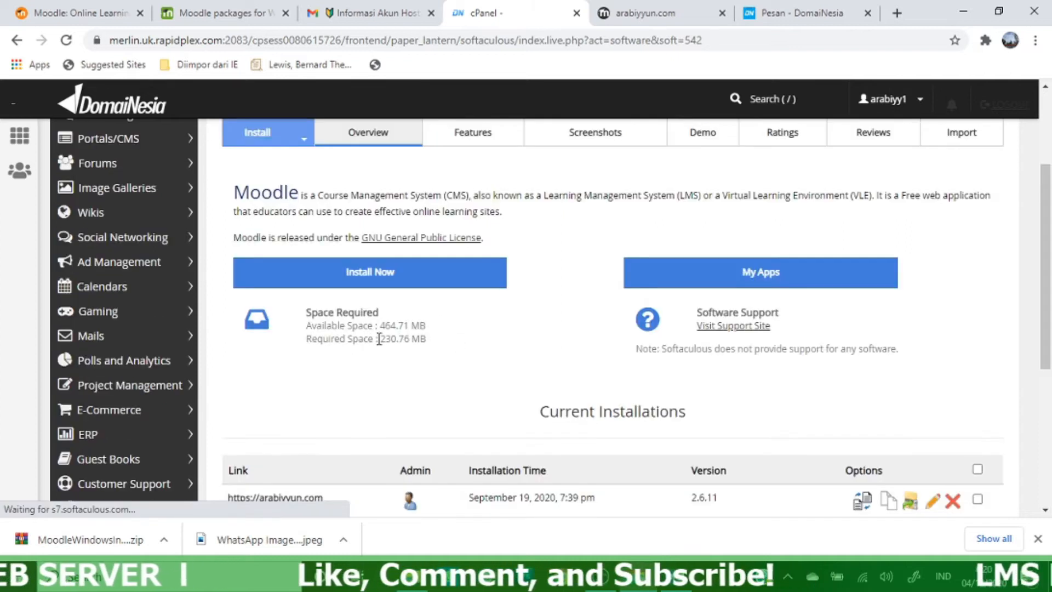
Start a new Moodle installation in Softaculous and choose version 3.7.9
{"action": "left_click", "coordinate": [322, 274]}
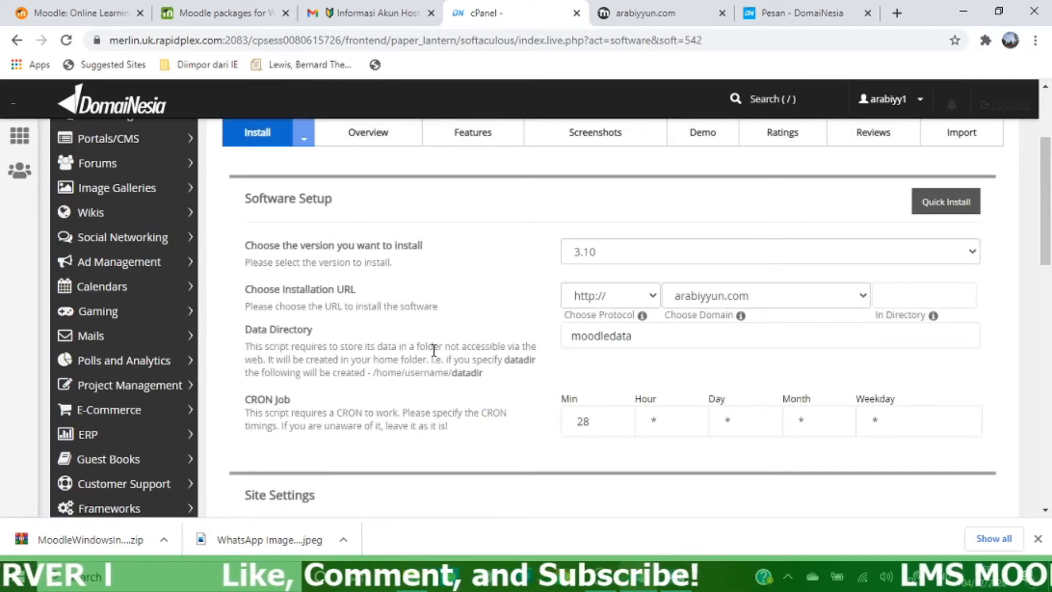
{"action": "scroll", "coordinate": [548, 328], "scroll_direction": "up", "scroll_amount": 2}
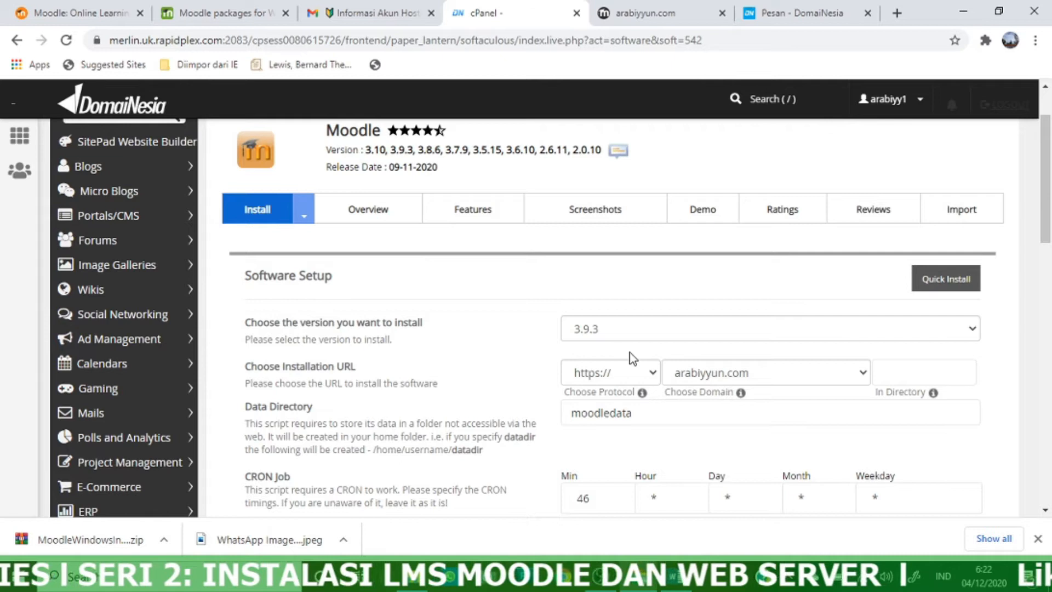
{"action": "scroll", "coordinate": [635, 361], "scroll_direction": "up", "scroll_amount": 2}
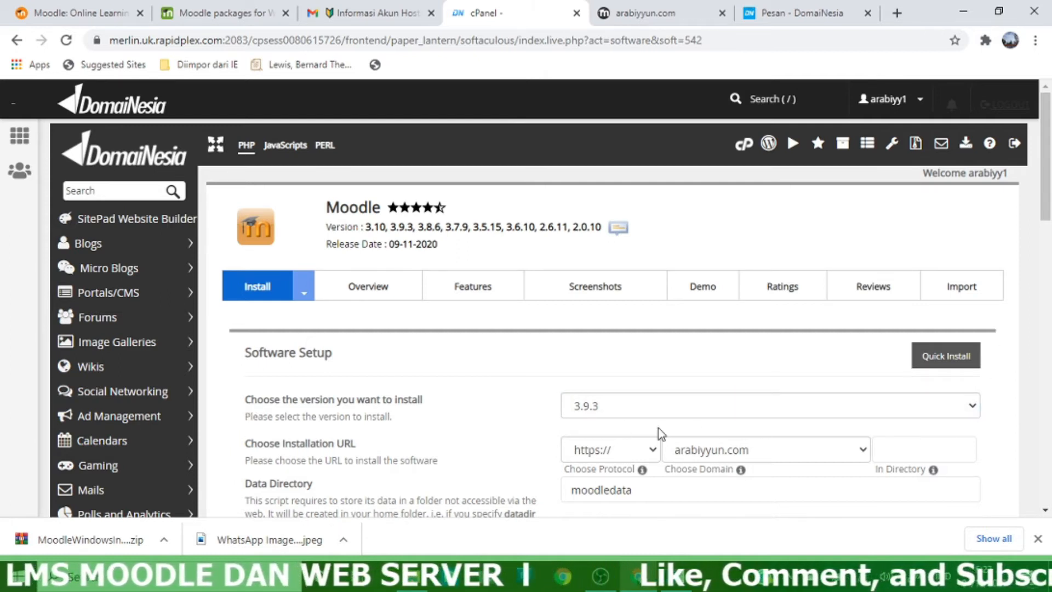
{"action": "left_click", "coordinate": [973, 407]}
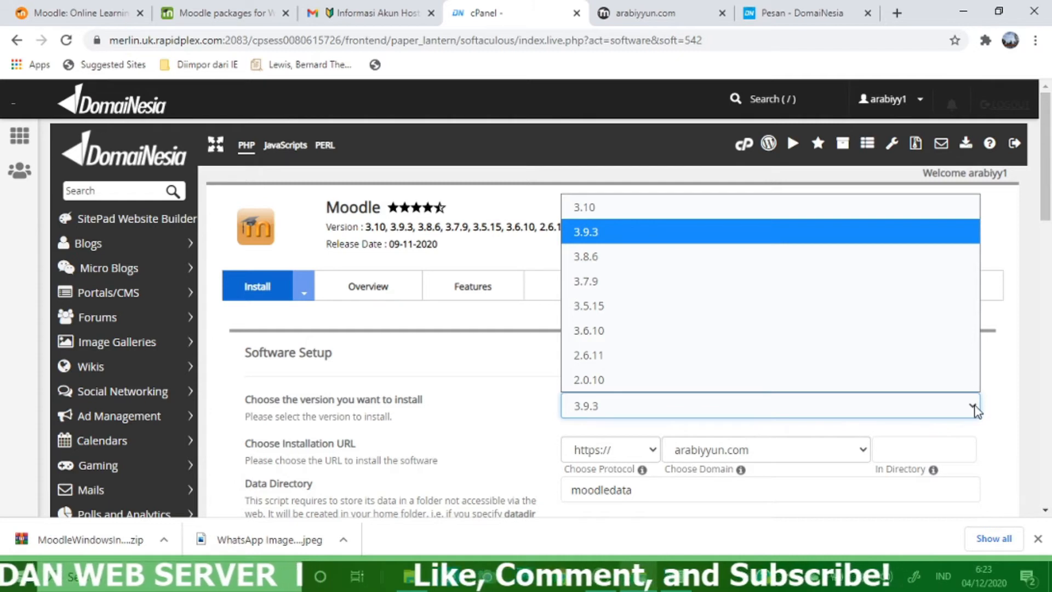
{"action": "left_click", "coordinate": [612, 286]}
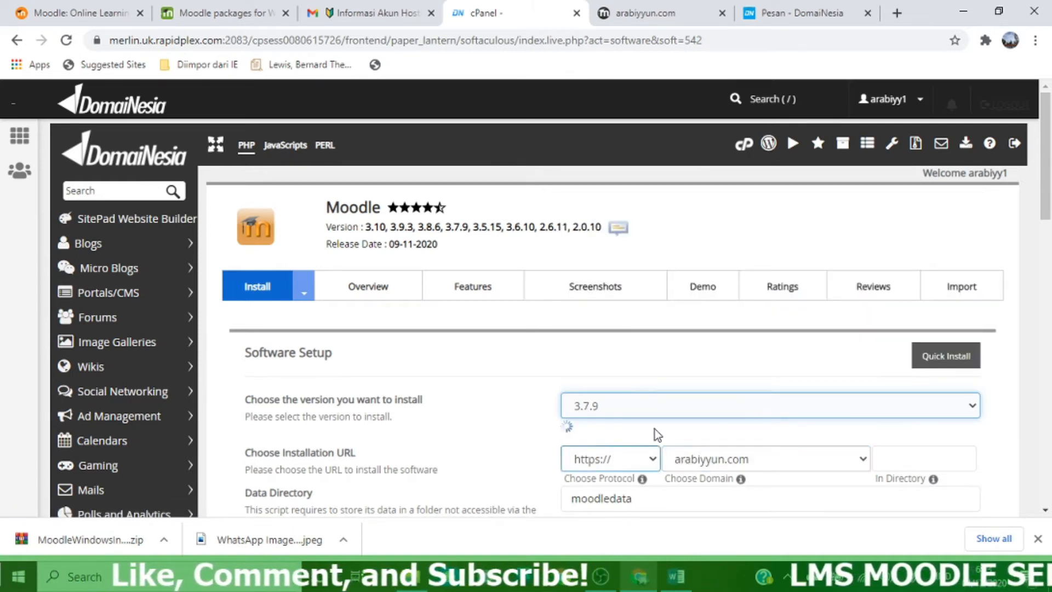
Keep arabiyyun.com as the install domain and leave the site name and description unchanged
{"action": "scroll", "coordinate": [697, 393], "scroll_direction": "down", "scroll_amount": 1}
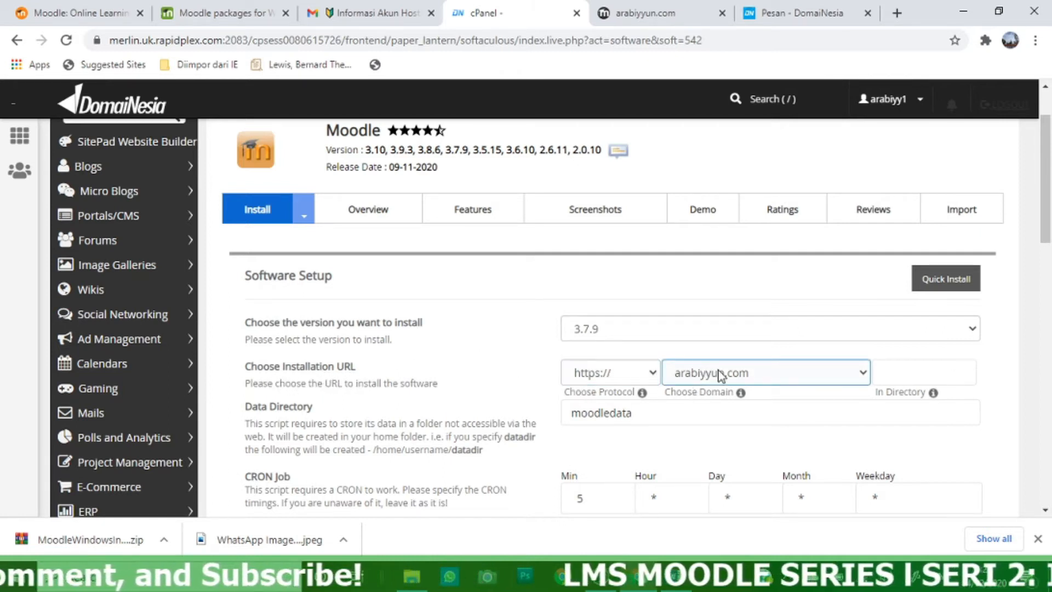
{"action": "left_click", "coordinate": [811, 373]}
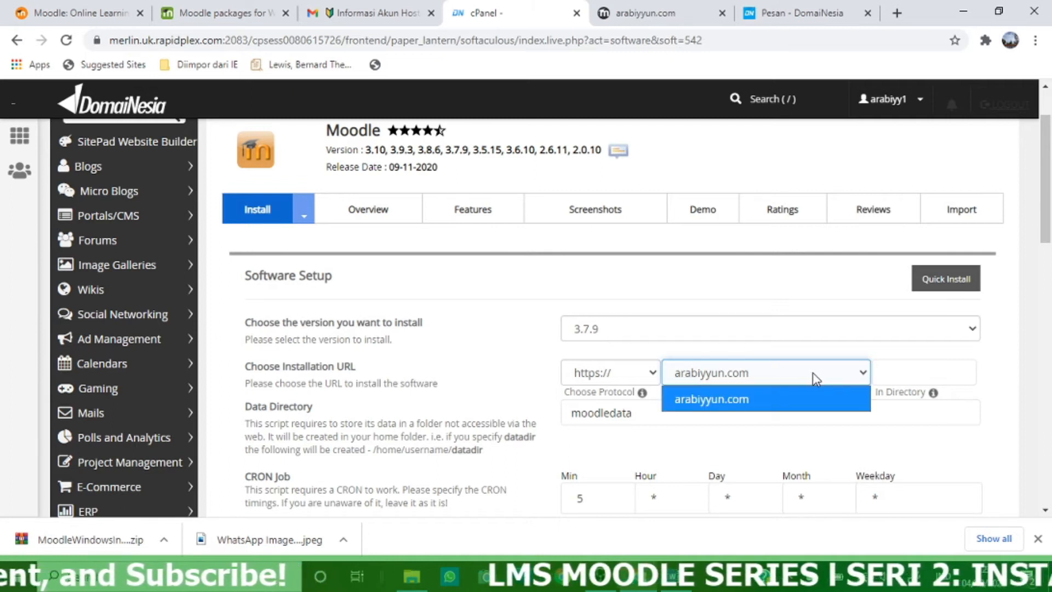
{"action": "left_click", "coordinate": [812, 378]}
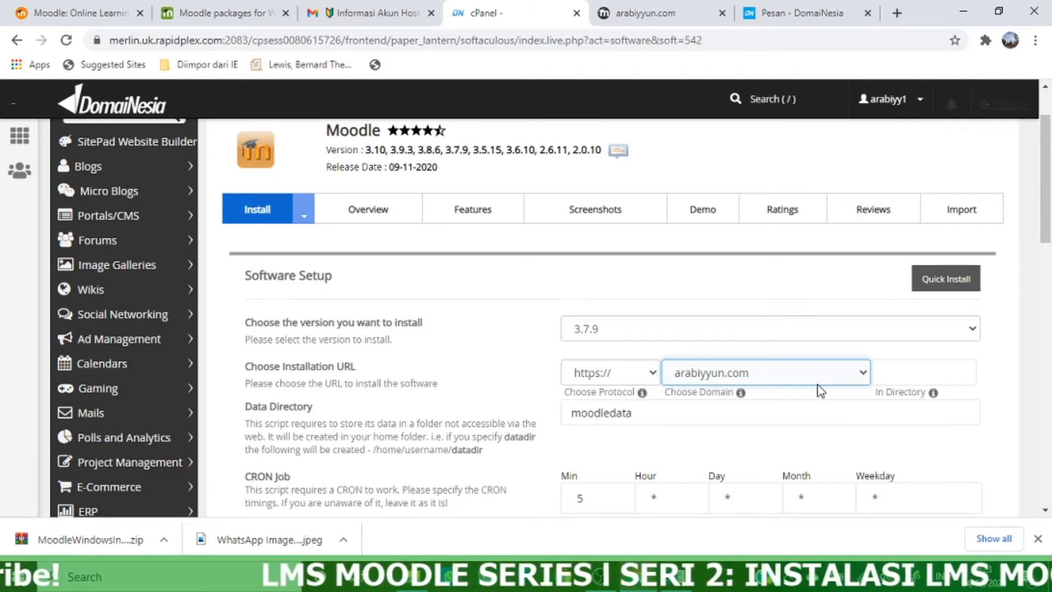
{"action": "scroll", "coordinate": [820, 382], "scroll_direction": "down", "scroll_amount": 5}
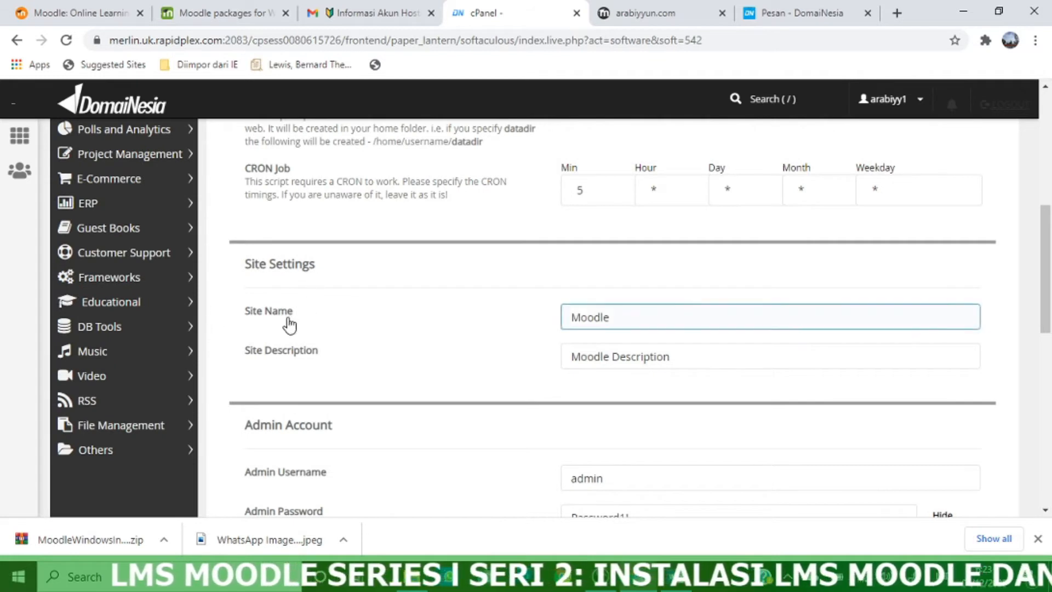
{"action": "left_click", "coordinate": [610, 316]}
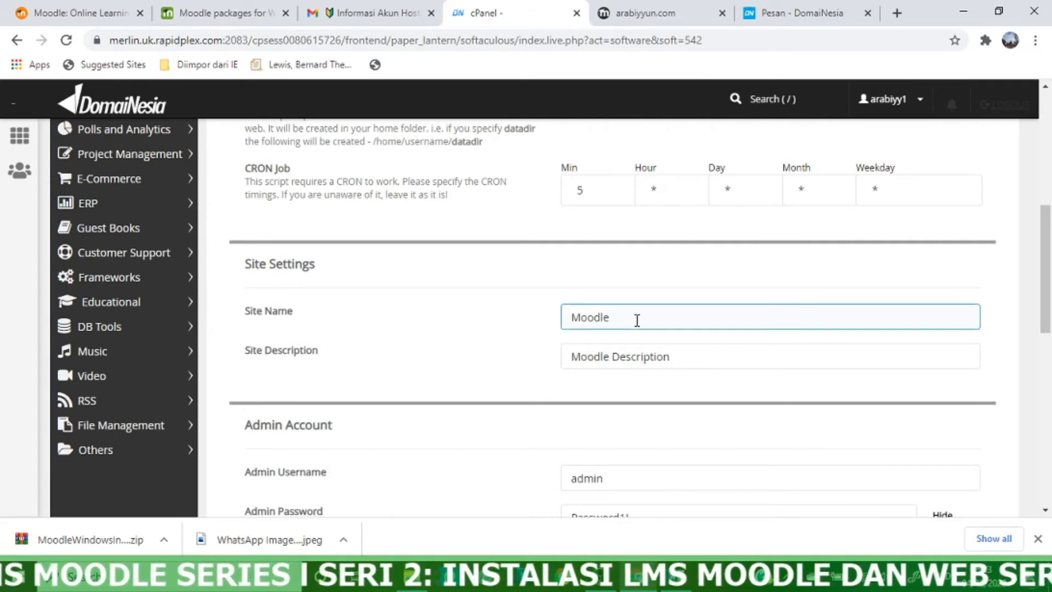
{"action": "left_click", "coordinate": [700, 354]}
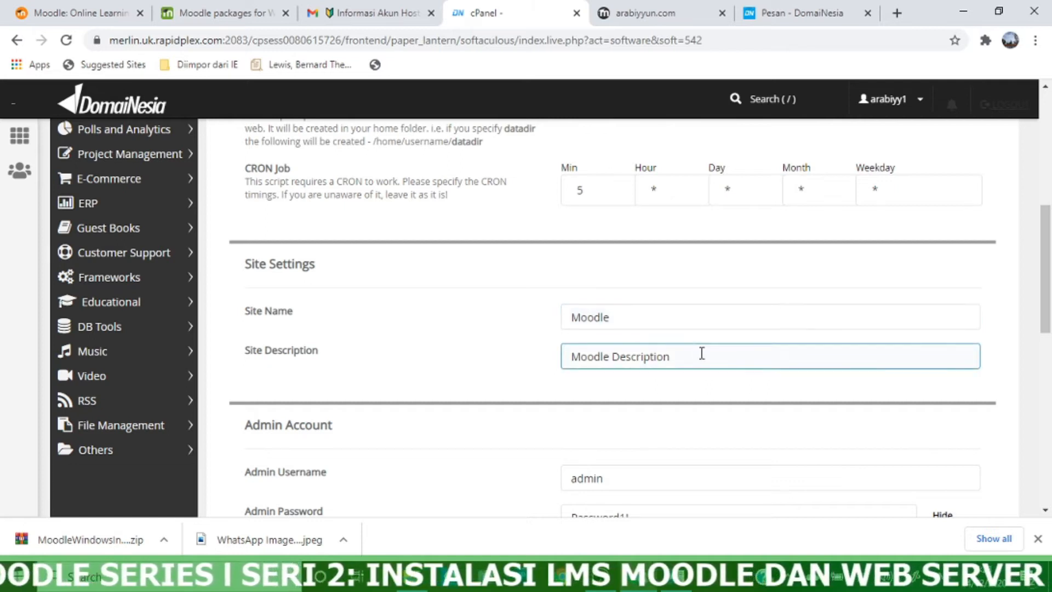
{"action": "left_click", "coordinate": [695, 378]}
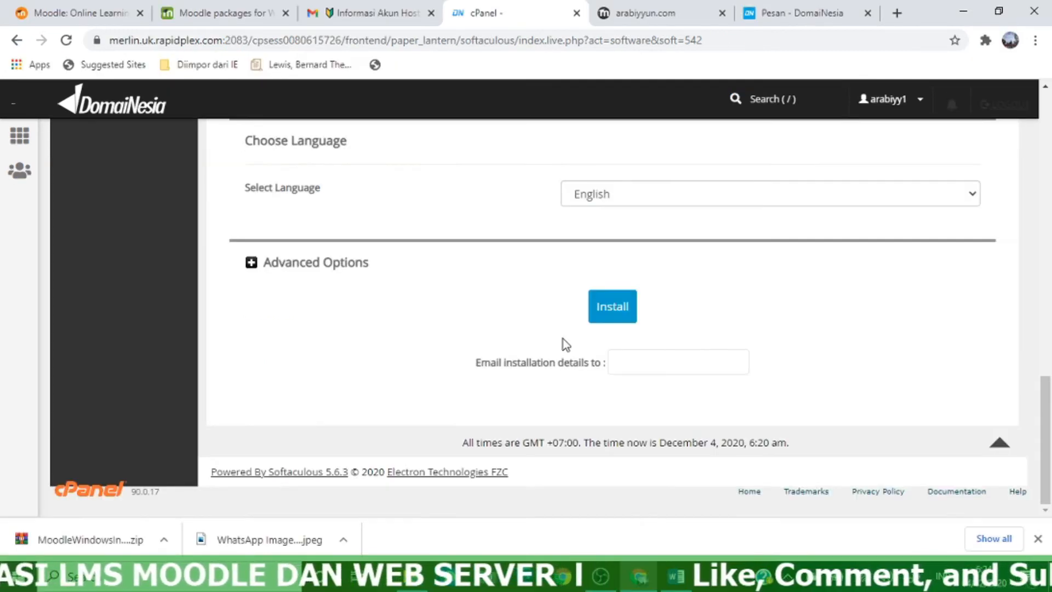
Submit the Softaculous form to install Moodle 3.7.9 on arabiyyun.com
{"action": "scroll", "coordinate": [560, 343], "scroll_direction": "up", "scroll_amount": 3}
{"action": "scroll", "coordinate": [603, 393], "scroll_direction": "down", "scroll_amount": 3}
{"action": "left_click", "coordinate": [615, 315]}
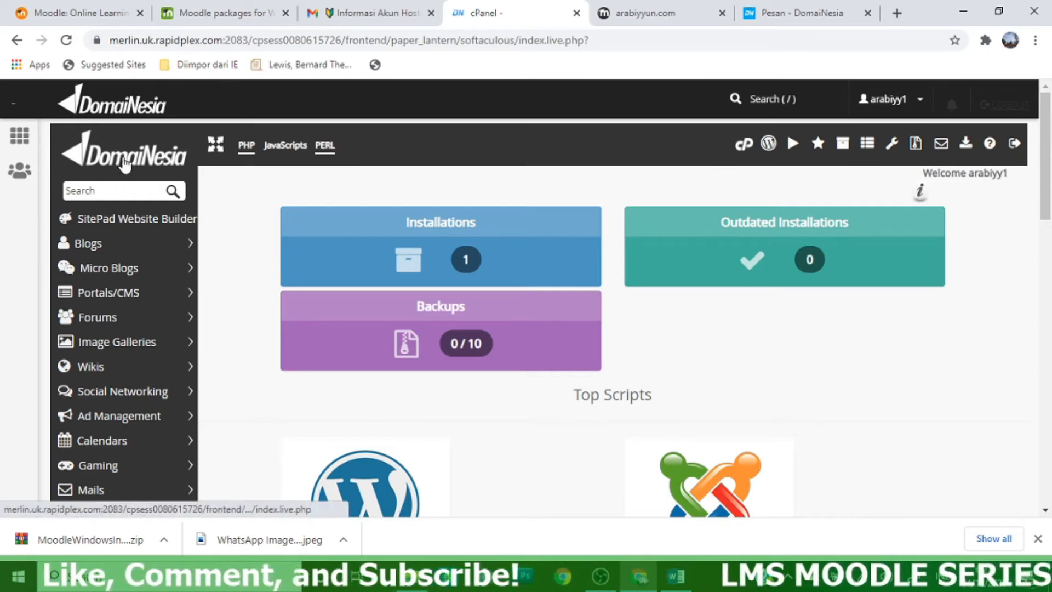
Go back to the Softaculous home and open the Installations list
{"action": "left_click", "coordinate": [117, 162]}
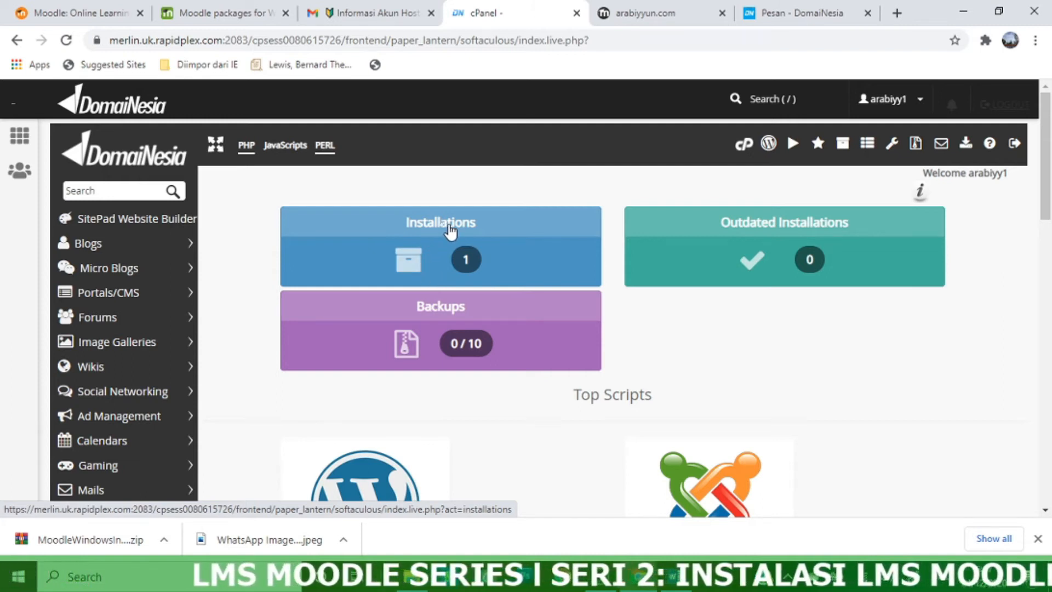
{"action": "left_click", "coordinate": [451, 230]}
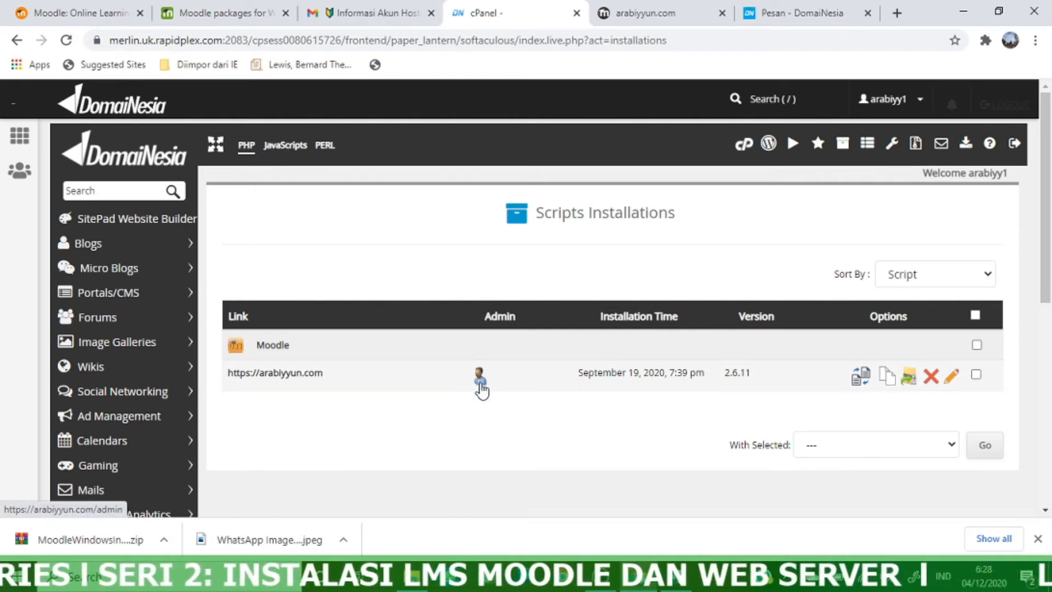
Open the arabiyyun.com Moodle admin page, then close that tab
{"action": "left_click", "coordinate": [479, 379]}
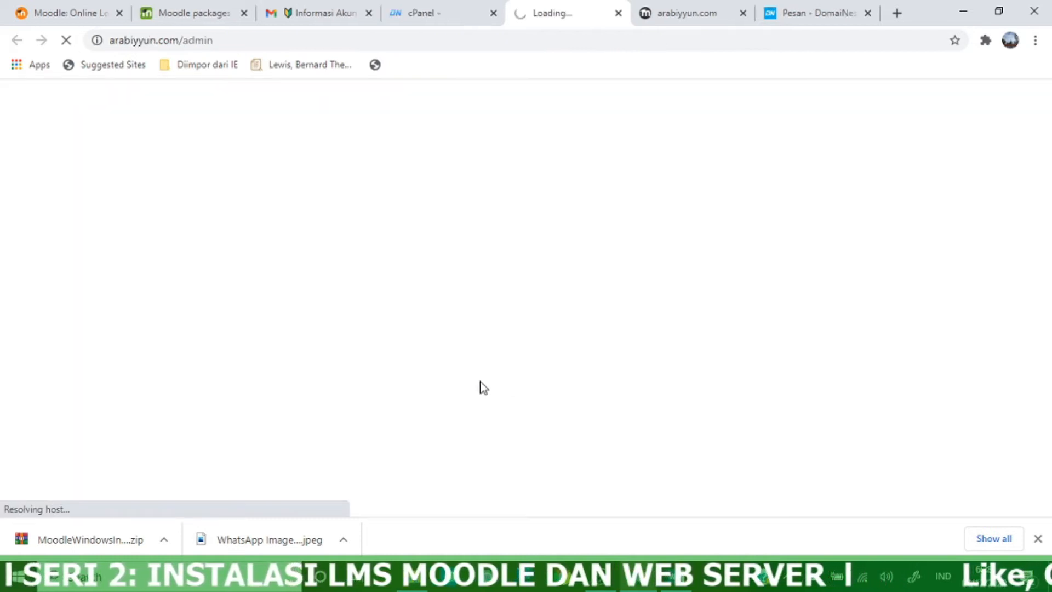
{"action": "left_click", "coordinate": [742, 13]}
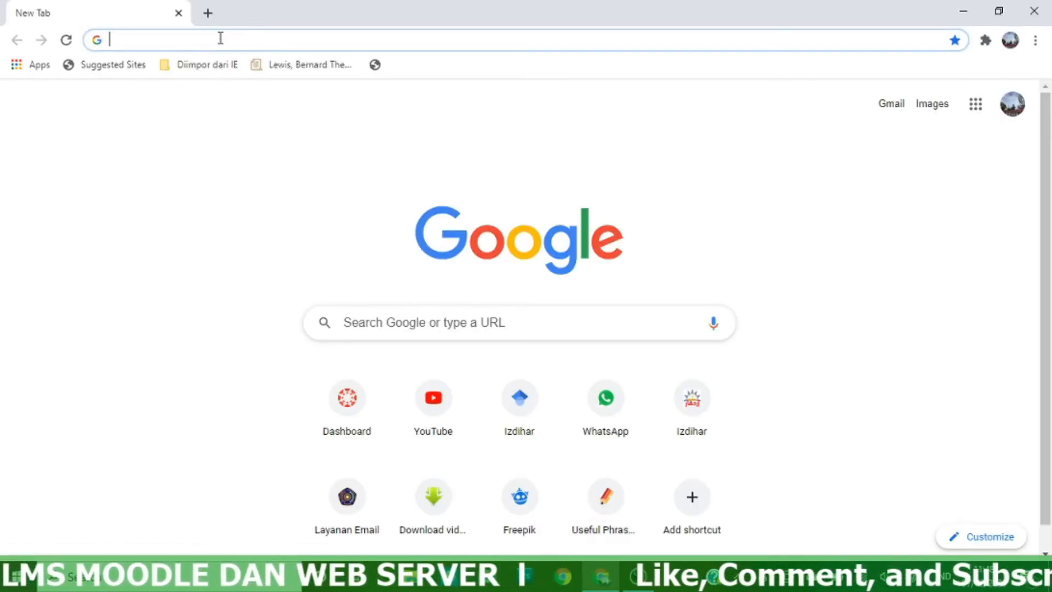
Search Google for 'moodle' and go to moodle.org's downloads page for the latest 3.10+ release
{"action": "left_click", "coordinate": [409, 323]}
{"action": "type", "text": "m"}
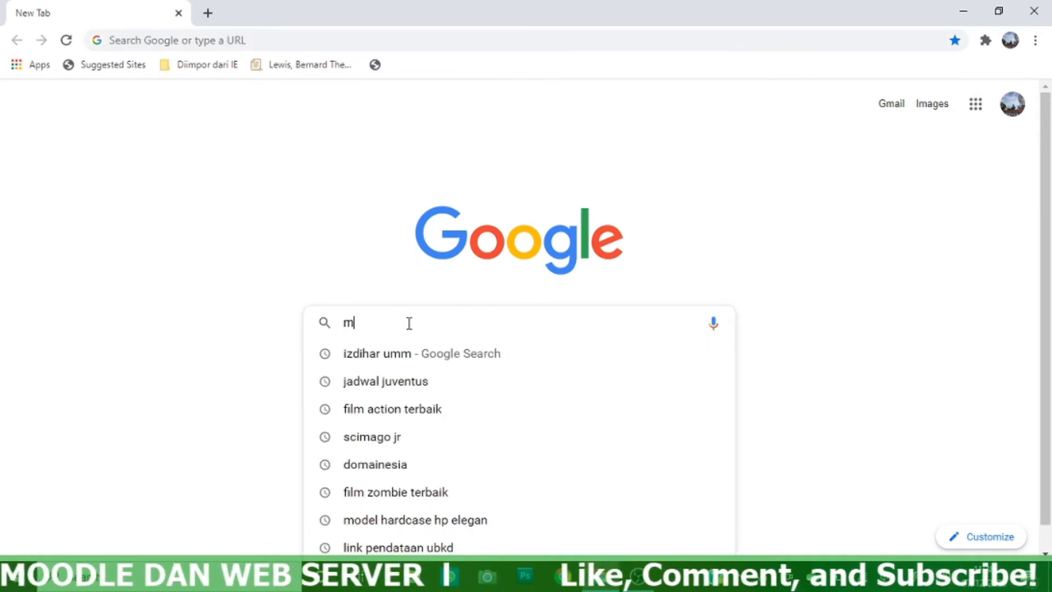
{"action": "type", "text": "oodle"}
{"action": "key", "text": "Return"}
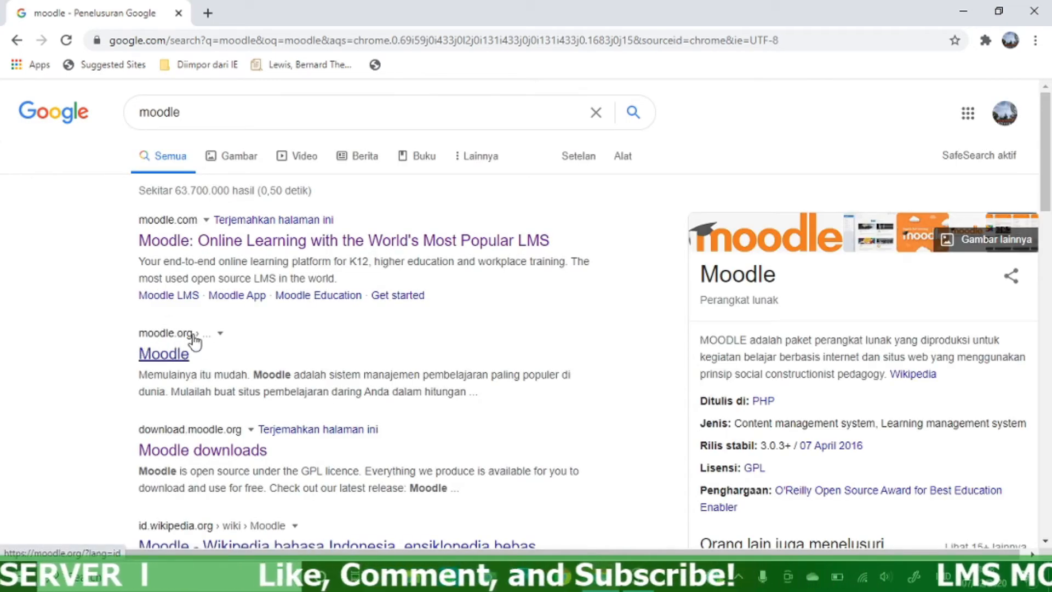
{"action": "left_click", "coordinate": [161, 361]}
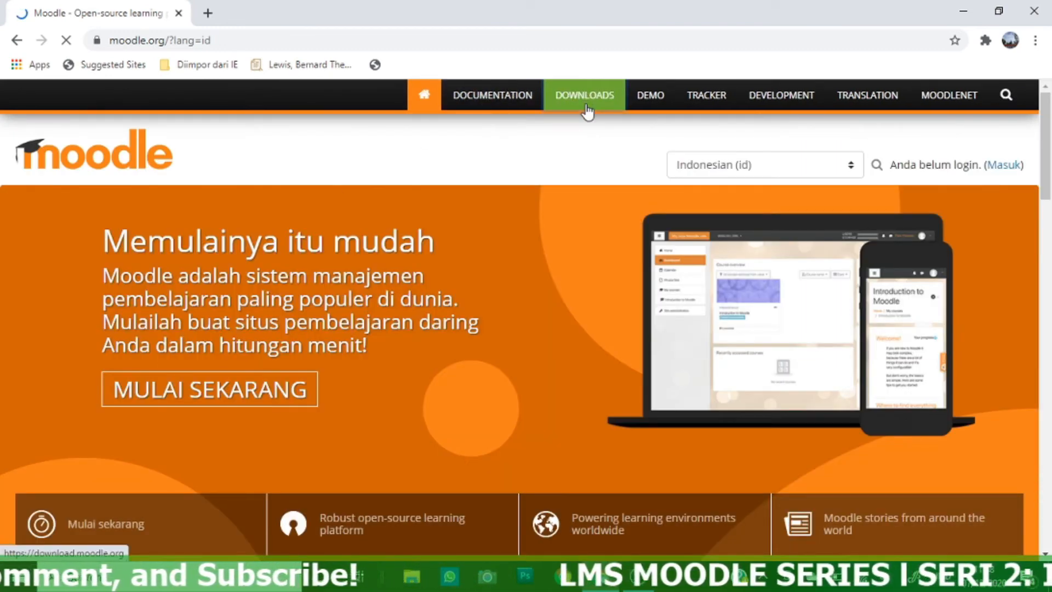
{"action": "left_click", "coordinate": [587, 107]}
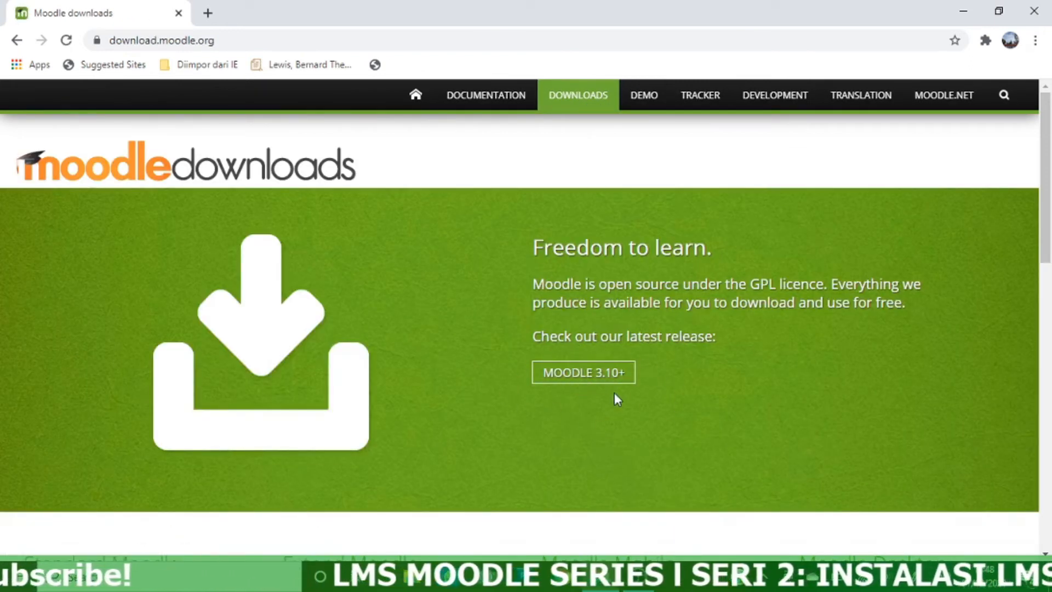
{"action": "left_click", "coordinate": [613, 378]}
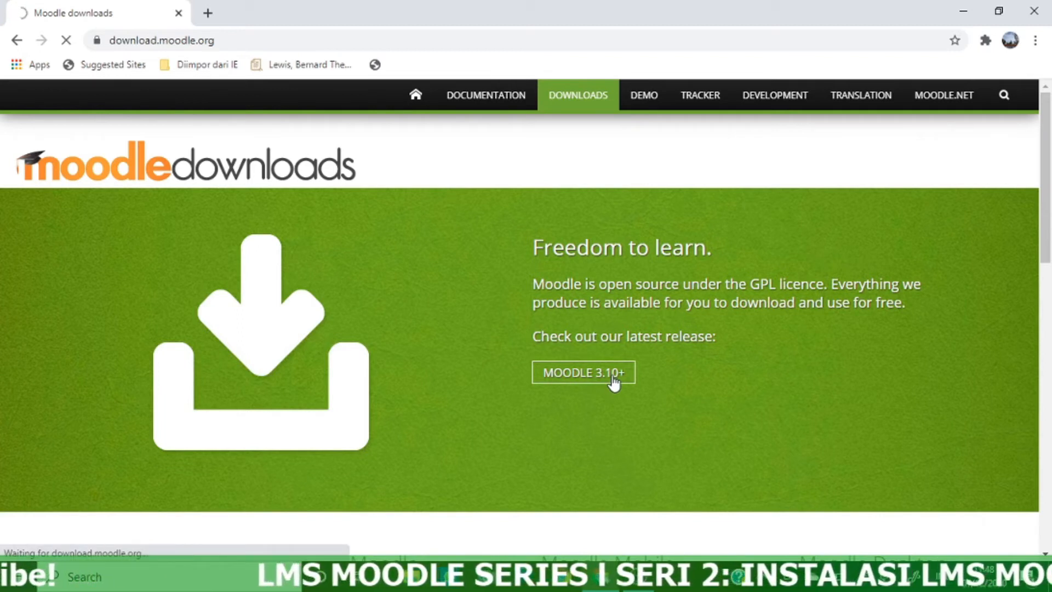
Download the Moodle 3.11dev Windows installer zip from moodle.org
{"action": "scroll", "coordinate": [499, 317], "scroll_direction": "down", "scroll_amount": 4}
{"action": "scroll", "coordinate": [496, 313], "scroll_direction": "down", "scroll_amount": 3}
{"action": "scroll", "coordinate": [497, 312], "scroll_direction": "up", "scroll_amount": 4}
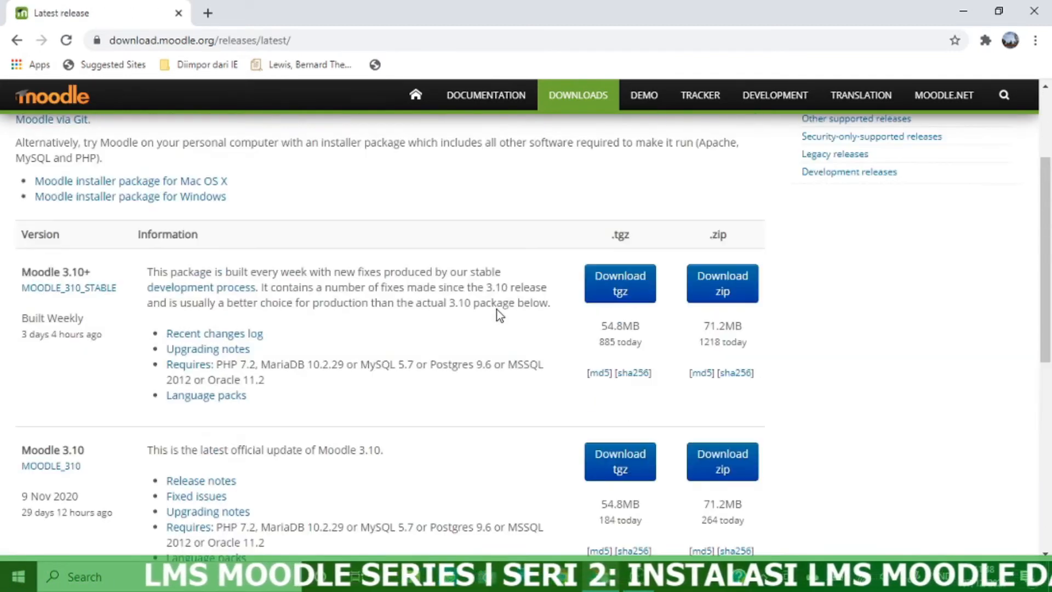
{"action": "left_click", "coordinate": [194, 201]}
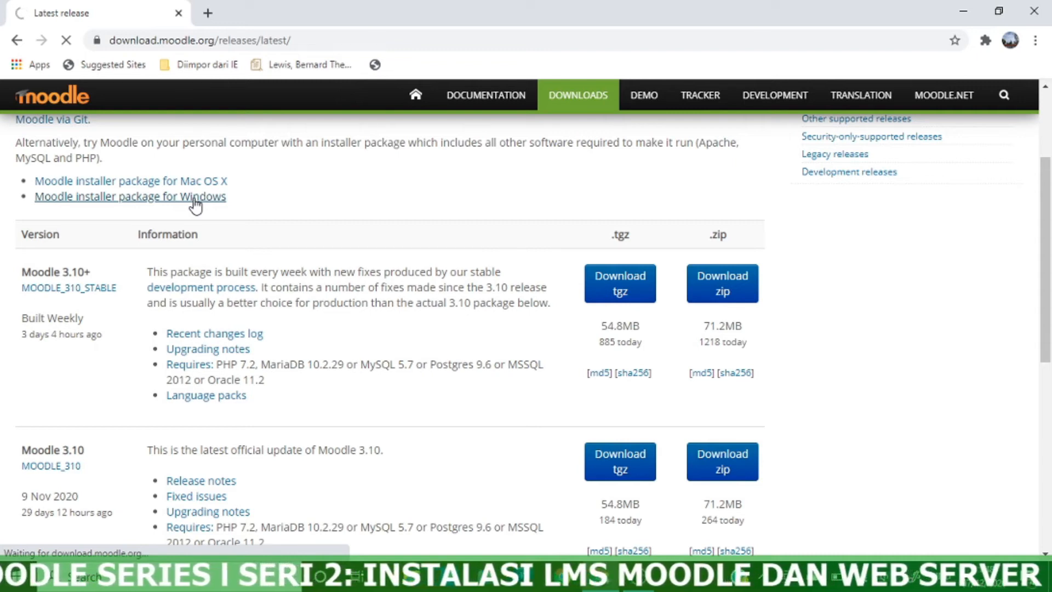
{"action": "scroll", "coordinate": [235, 251], "scroll_direction": "down", "scroll_amount": 5}
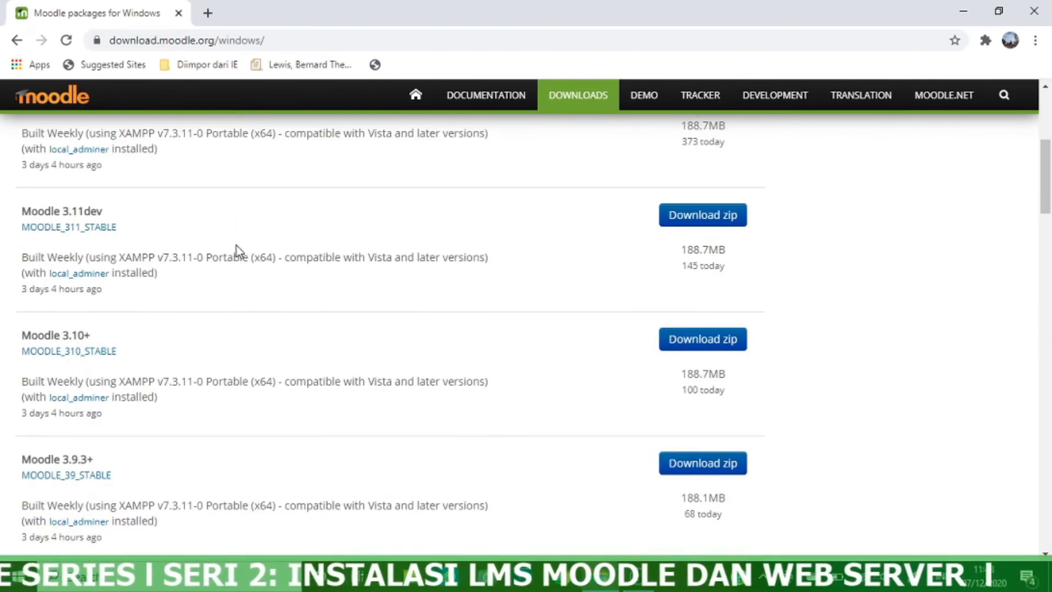
{"action": "scroll", "coordinate": [237, 251], "scroll_direction": "up", "scroll_amount": 3}
{"action": "scroll", "coordinate": [240, 251], "scroll_direction": "down", "scroll_amount": 1}
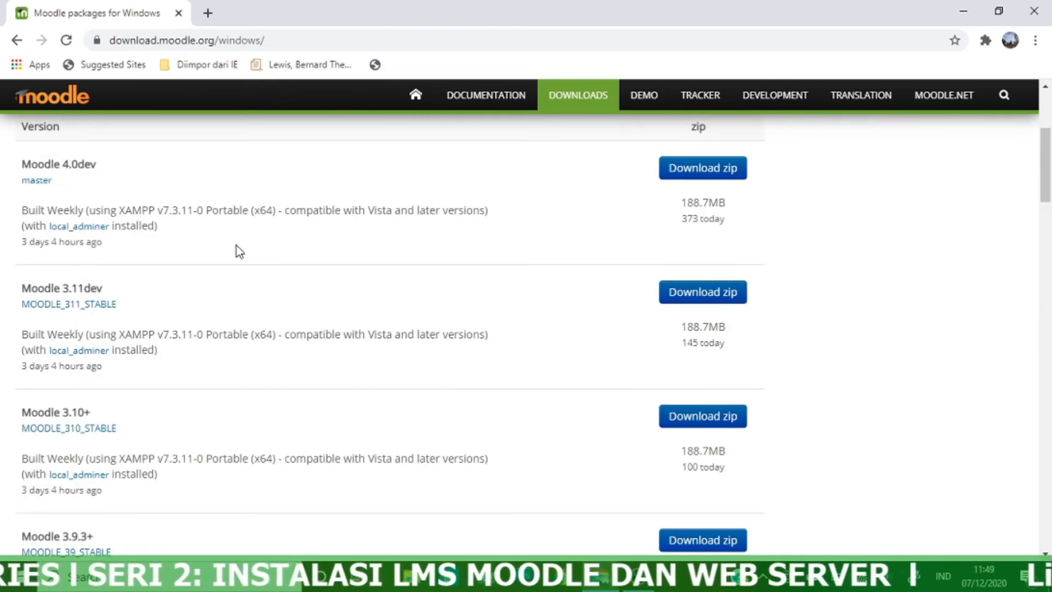
{"action": "scroll", "coordinate": [239, 252], "scroll_direction": "down", "scroll_amount": 3}
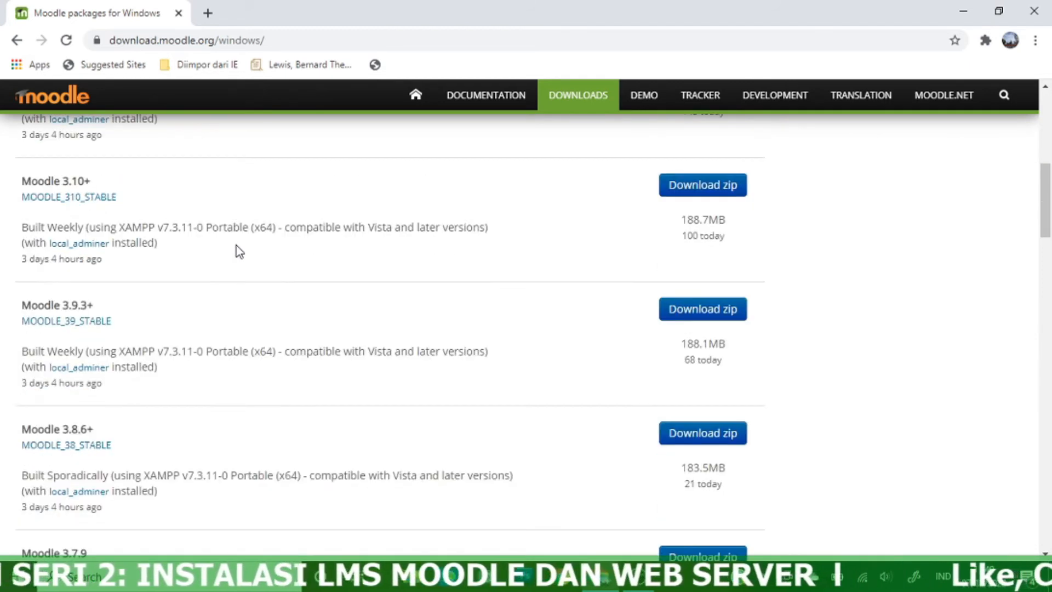
{"action": "scroll", "coordinate": [240, 252], "scroll_direction": "up", "scroll_amount": 1}
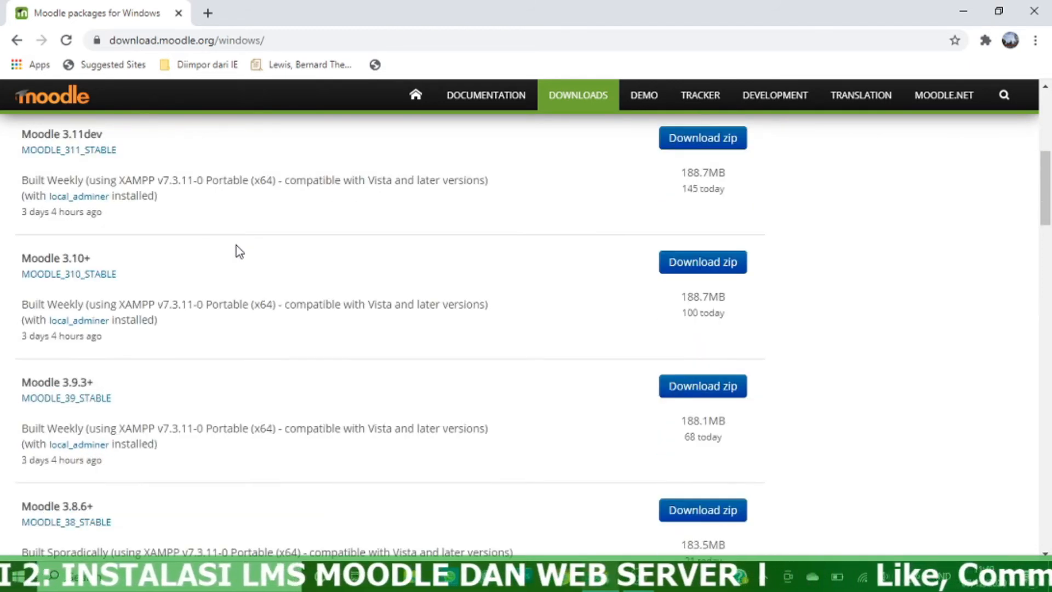
{"action": "scroll", "coordinate": [240, 251], "scroll_direction": "up", "scroll_amount": 1}
{"action": "scroll", "coordinate": [243, 251], "scroll_direction": "up", "scroll_amount": 1}
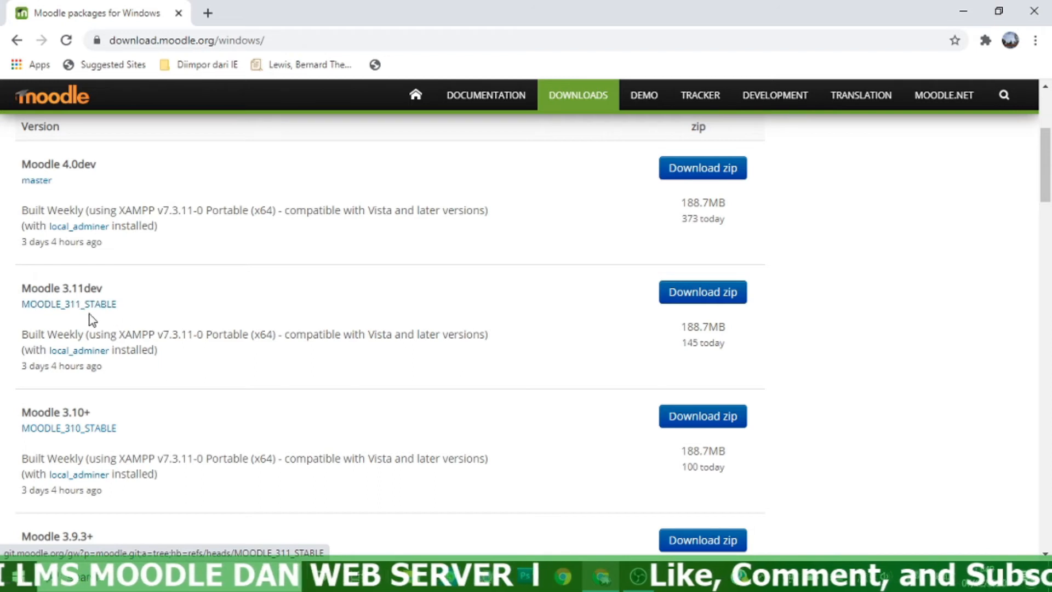
{"action": "left_click", "coordinate": [698, 298]}
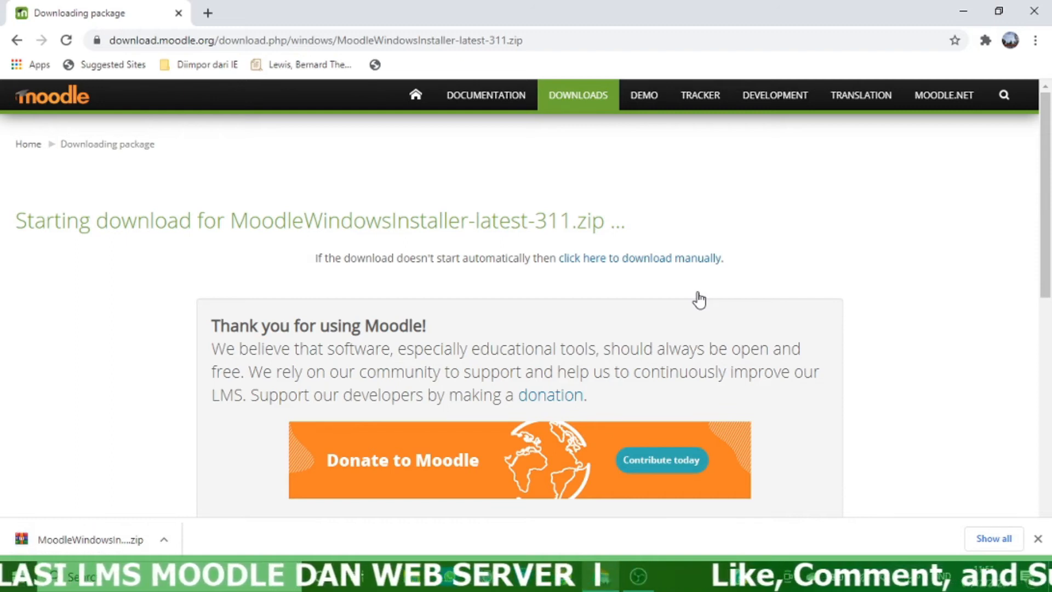
Show MoodleWindowsInstaller-latest-311.zip in the Downloads folder and select it
{"action": "right_click", "coordinate": [51, 544]}
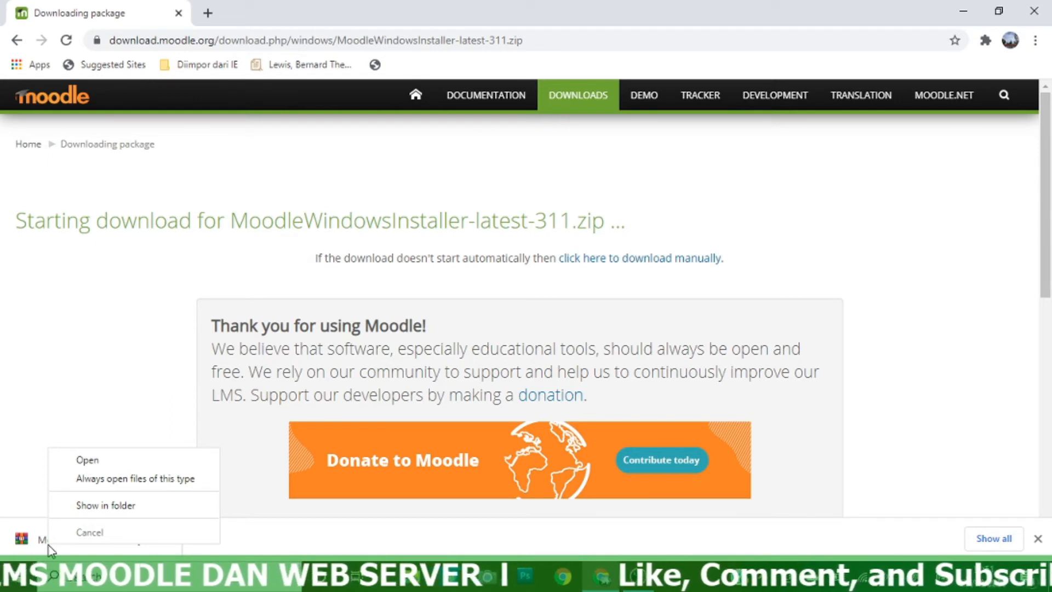
{"action": "left_click", "coordinate": [87, 506]}
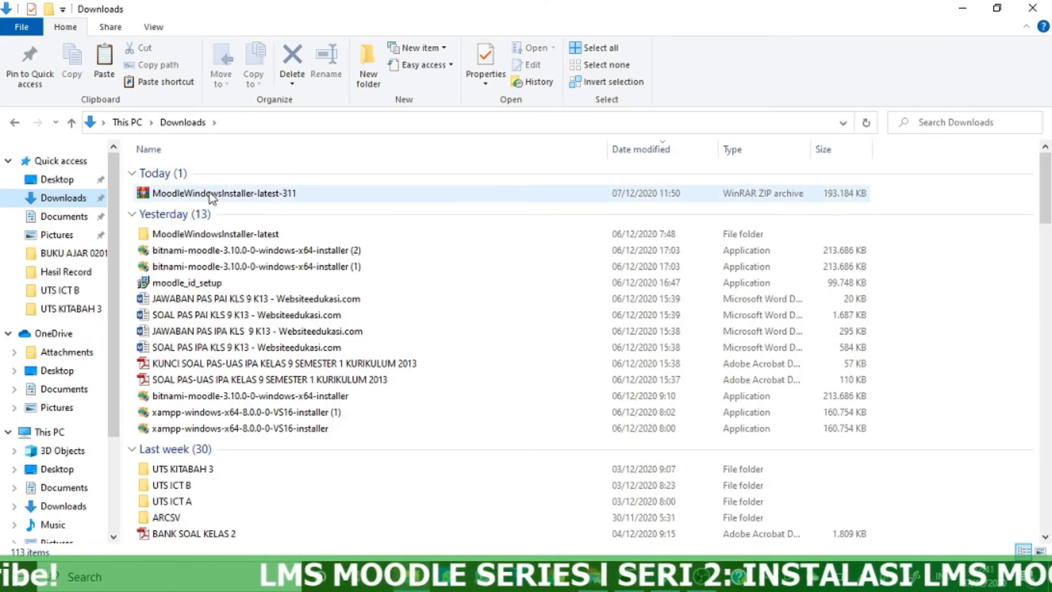
{"action": "left_click", "coordinate": [209, 194]}
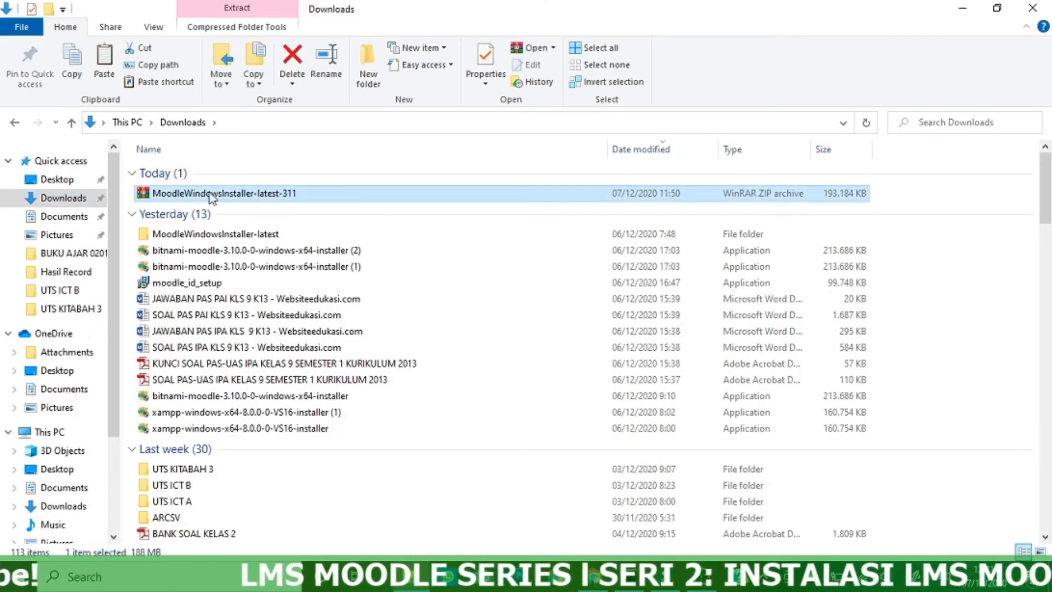
Copy the installer zip, then create and open a new MOODLE folder on Data (E:)
{"action": "right_click", "coordinate": [210, 192]}
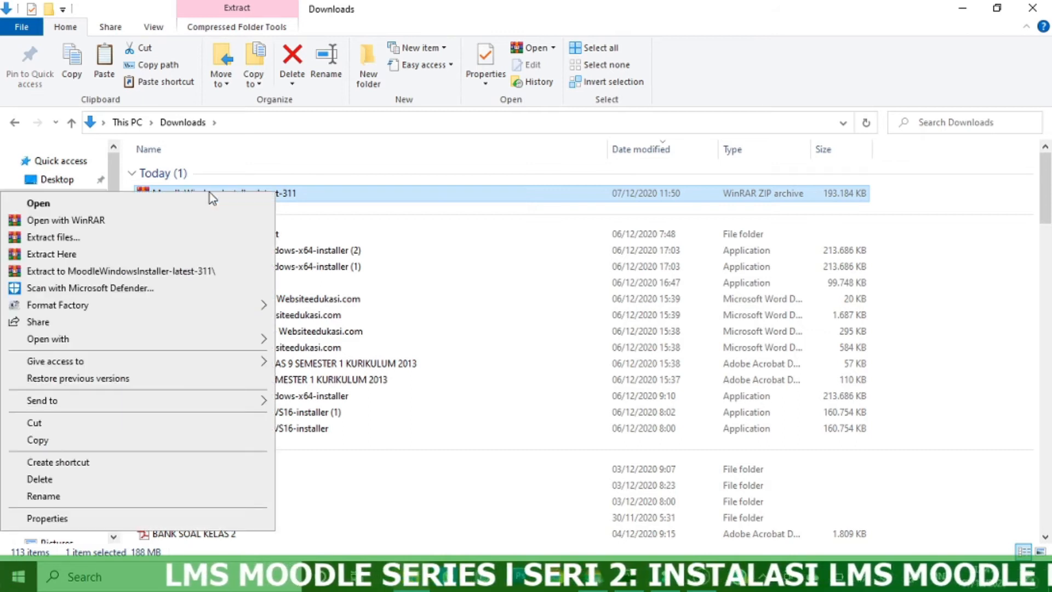
{"action": "left_click", "coordinate": [125, 443]}
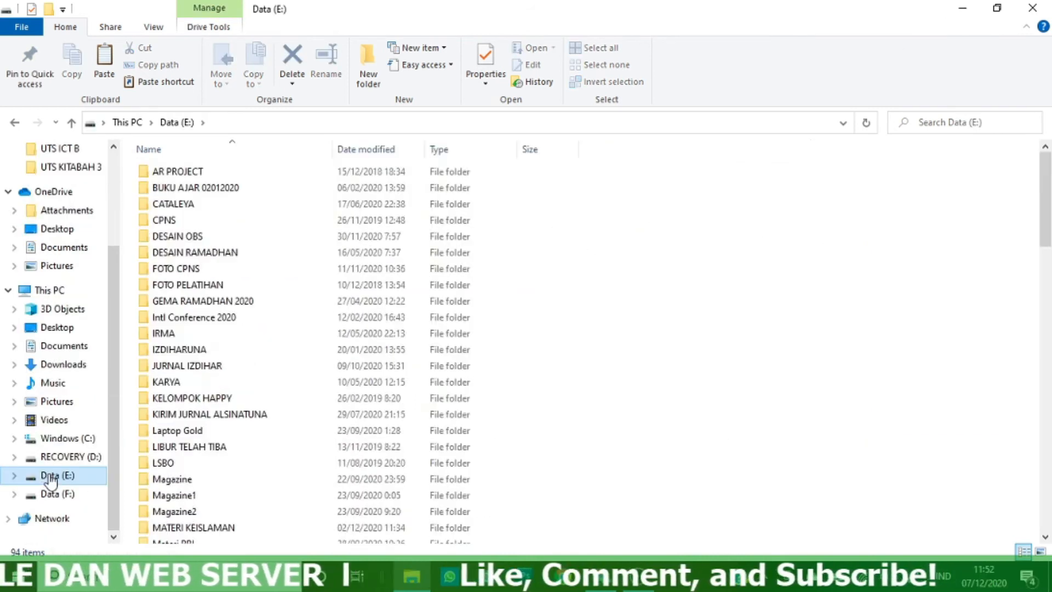
{"action": "left_click", "coordinate": [368, 66]}
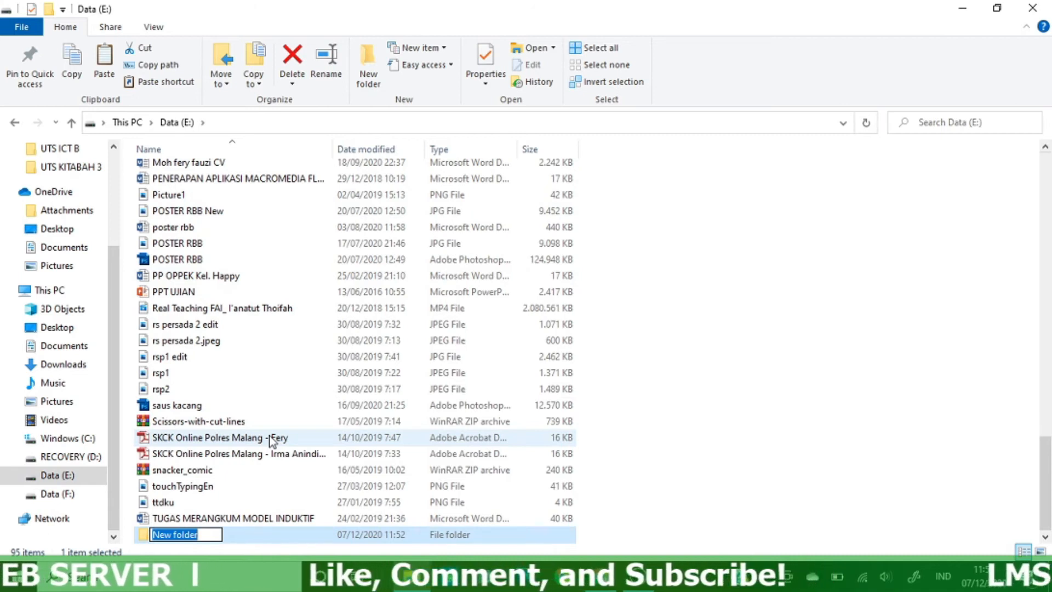
{"action": "type", "text": "MOODLE"}
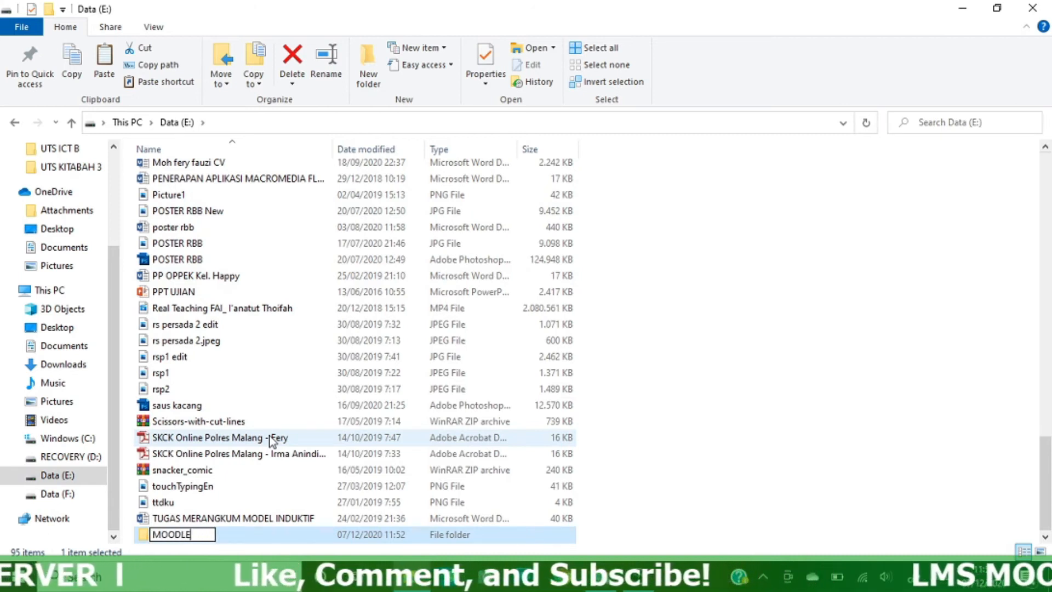
{"action": "key", "text": "Return"}
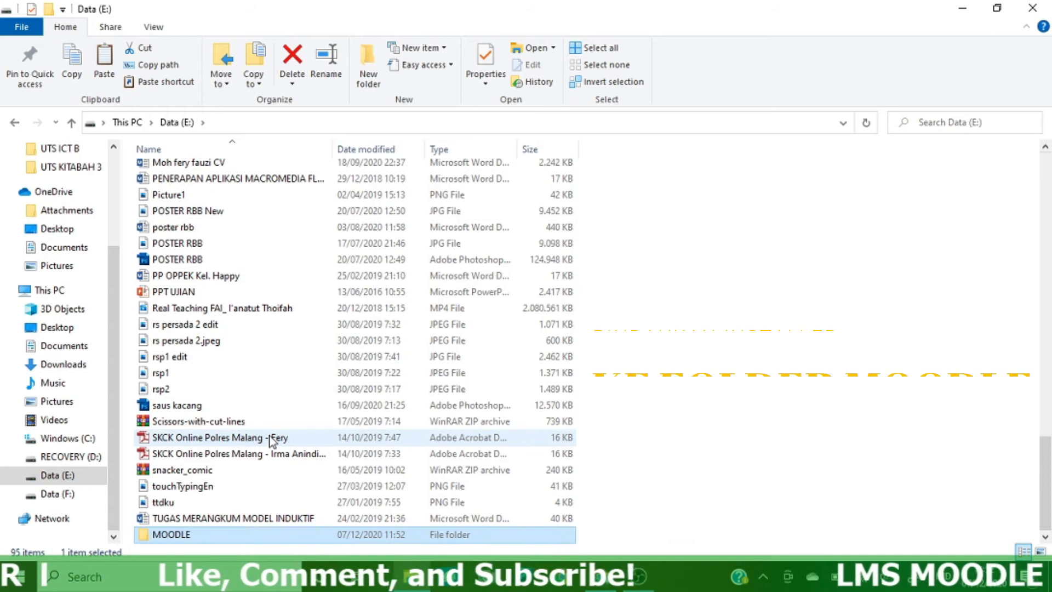
{"action": "key", "text": "Return"}
Paste the installer zip into E:\MOODLE and extract it there with Extract Here
{"action": "right_click", "coordinate": [299, 305]}
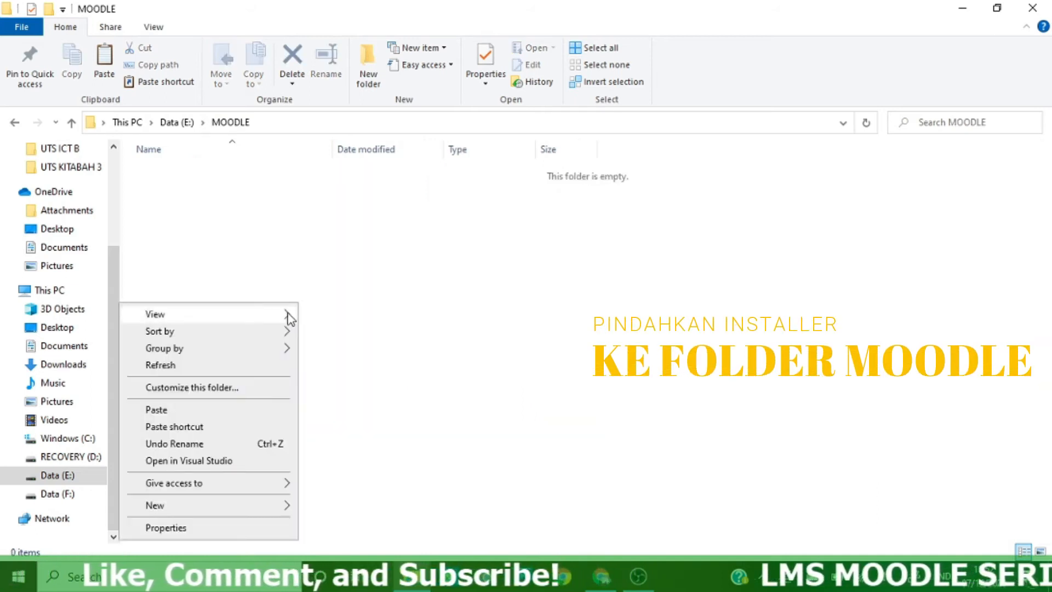
{"action": "left_click", "coordinate": [189, 411]}
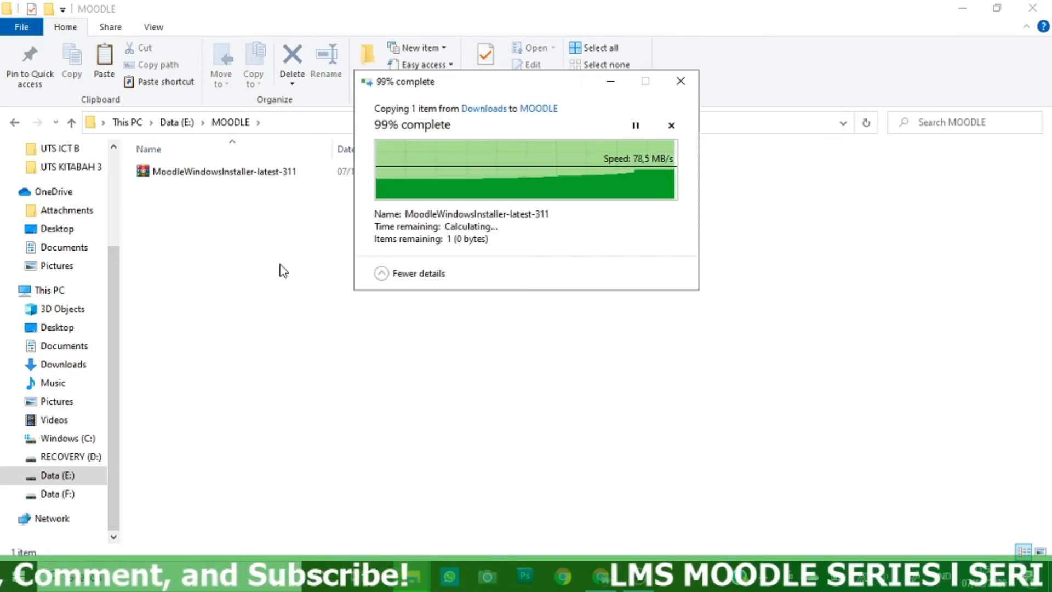
{"action": "right_click", "coordinate": [248, 175]}
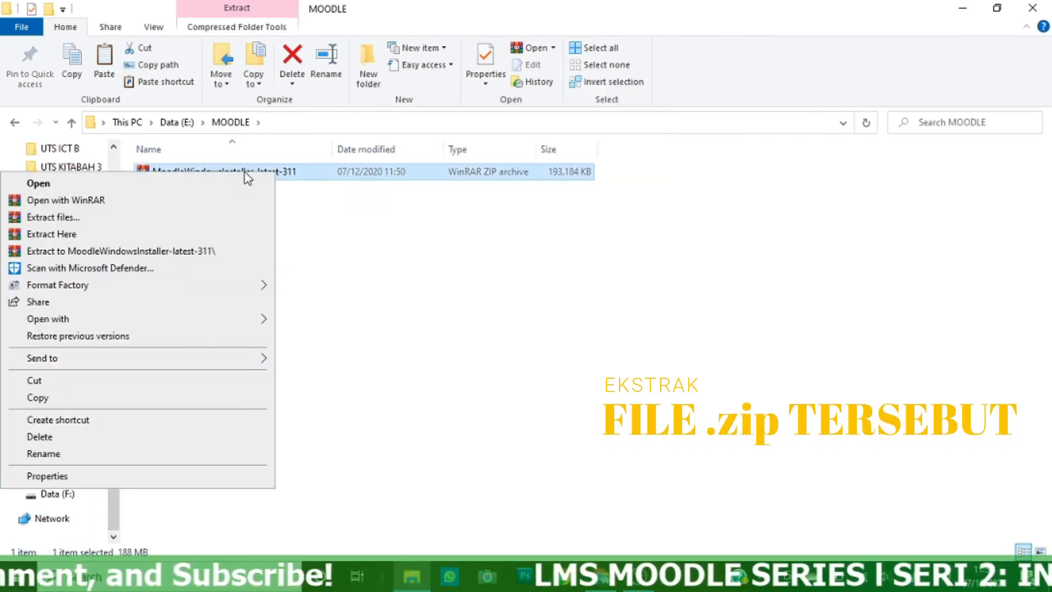
{"action": "left_click", "coordinate": [210, 234]}
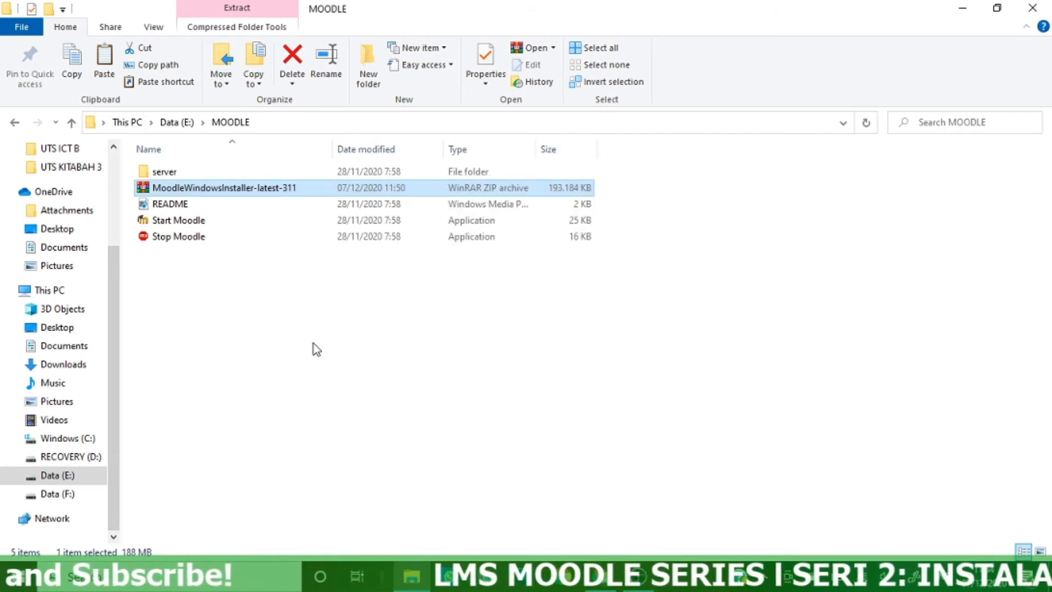
Run Start Moodle from the MOODLE folder to launch the XAMPP server console
{"action": "double_click", "coordinate": [164, 222]}
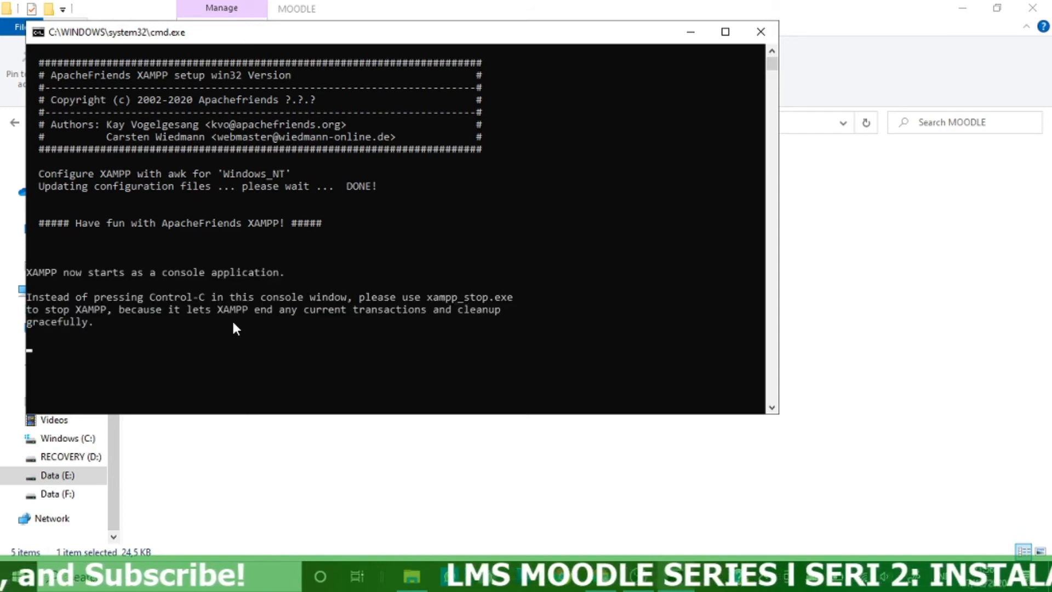
{"action": "scroll", "coordinate": [241, 327], "scroll_direction": "down", "scroll_amount": 6}
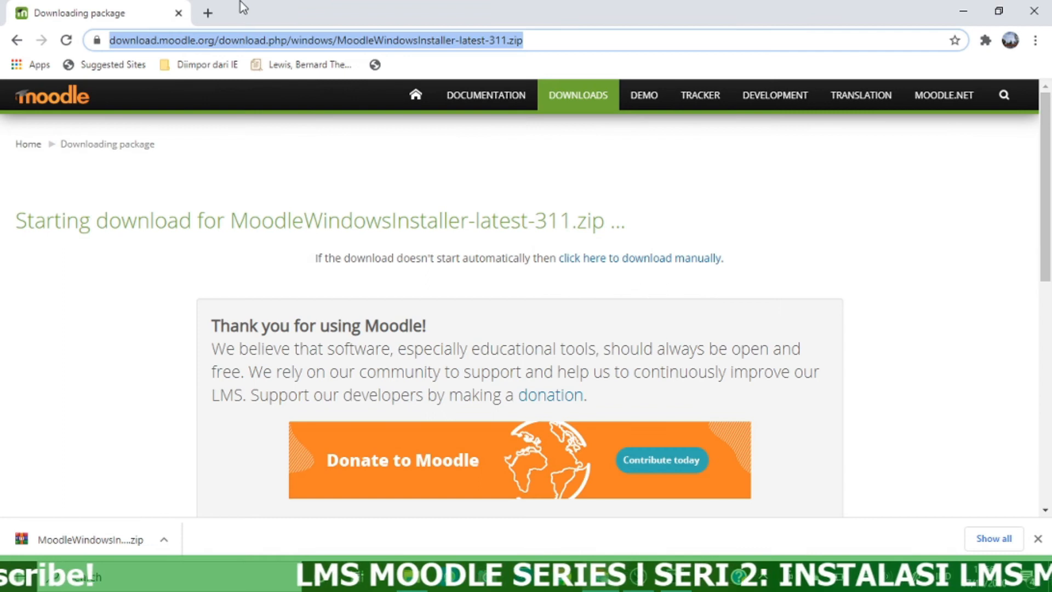
Open localhost in a new Chrome tab to reach the Moodle 3.11dev install.php language page
{"action": "left_click", "coordinate": [209, 14]}
{"action": "type", "text": "loc"}
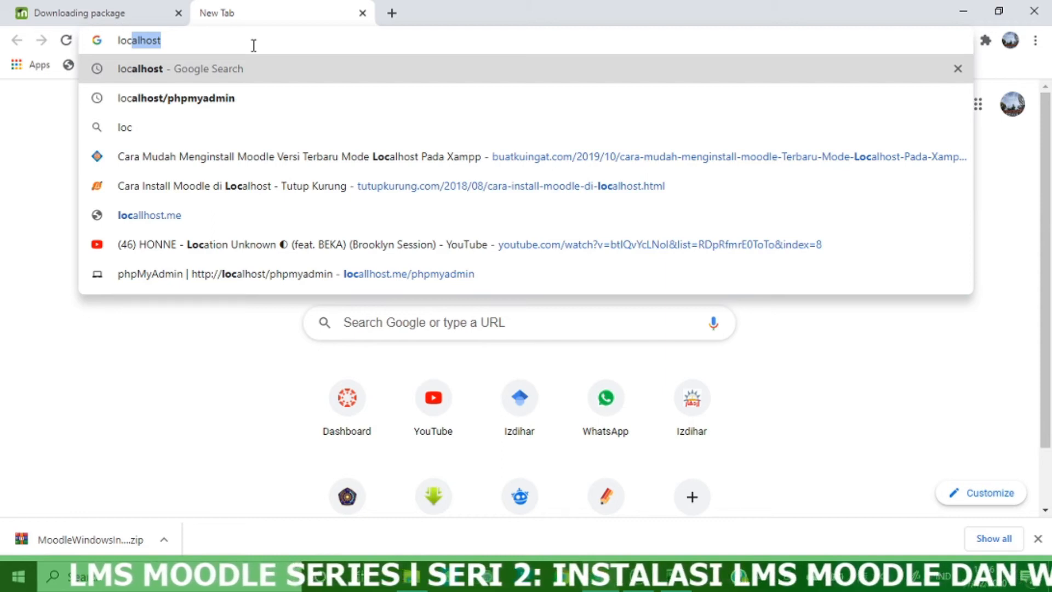
{"action": "type", "text": "alhost"}
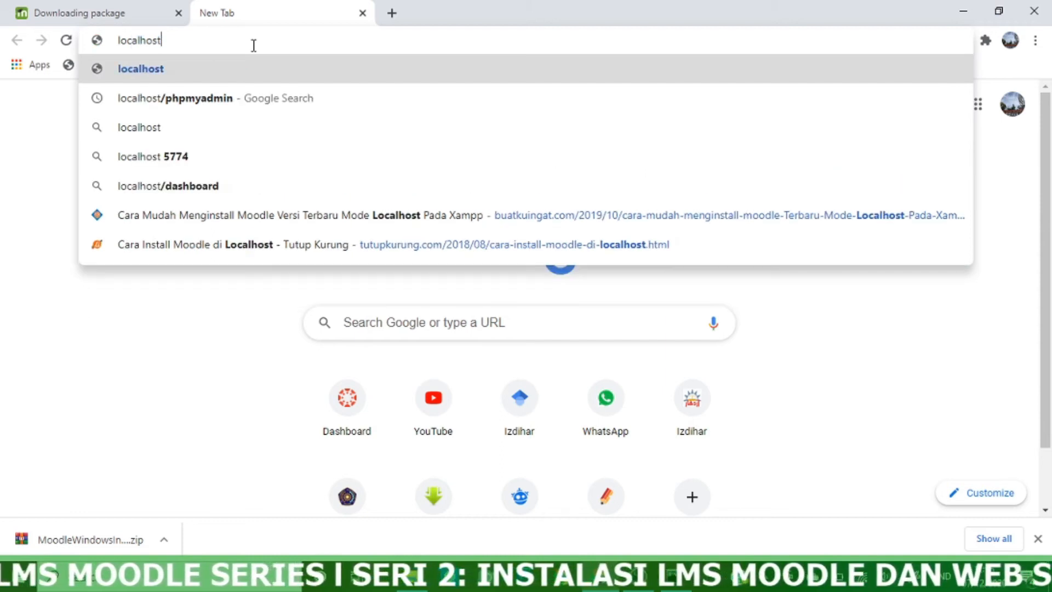
{"action": "key", "text": "Return"}
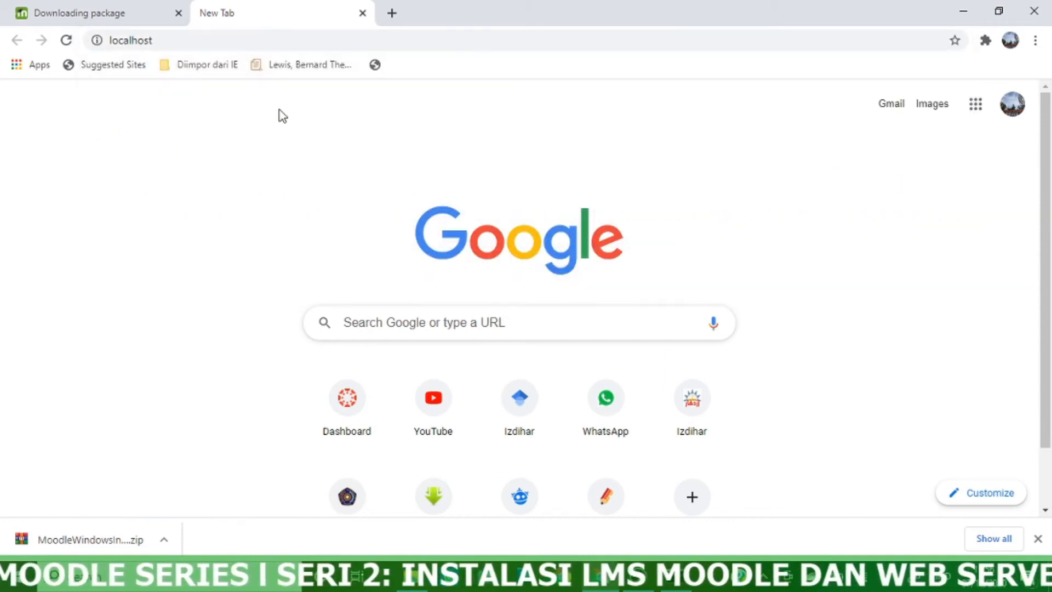
{"action": "left_click", "coordinate": [664, 584]}
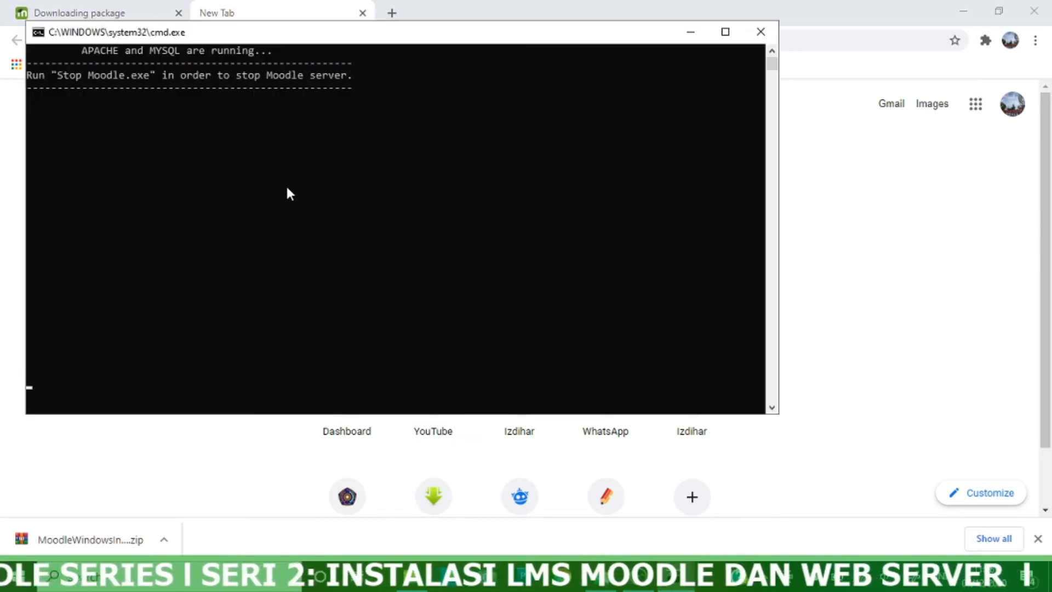
{"action": "left_click", "coordinate": [690, 33]}
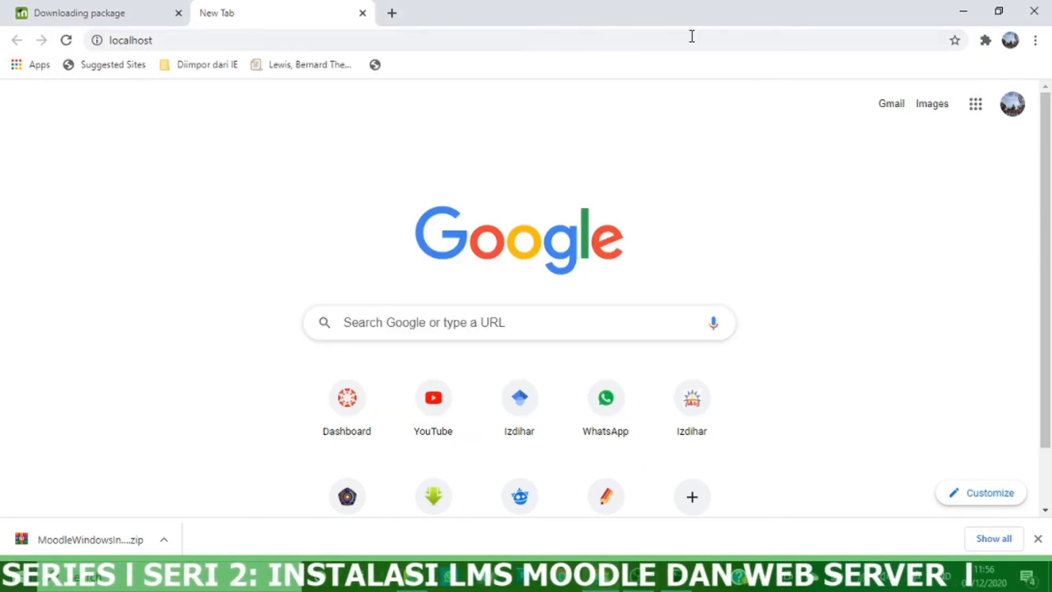
{"action": "left_click", "coordinate": [240, 35]}
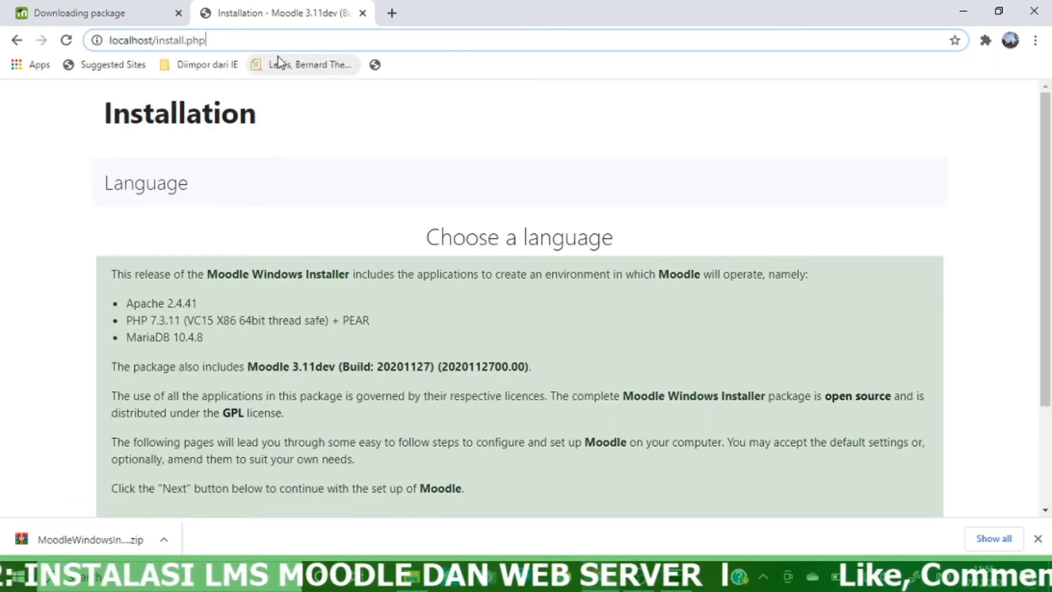
{"action": "left_click", "coordinate": [174, 178]}
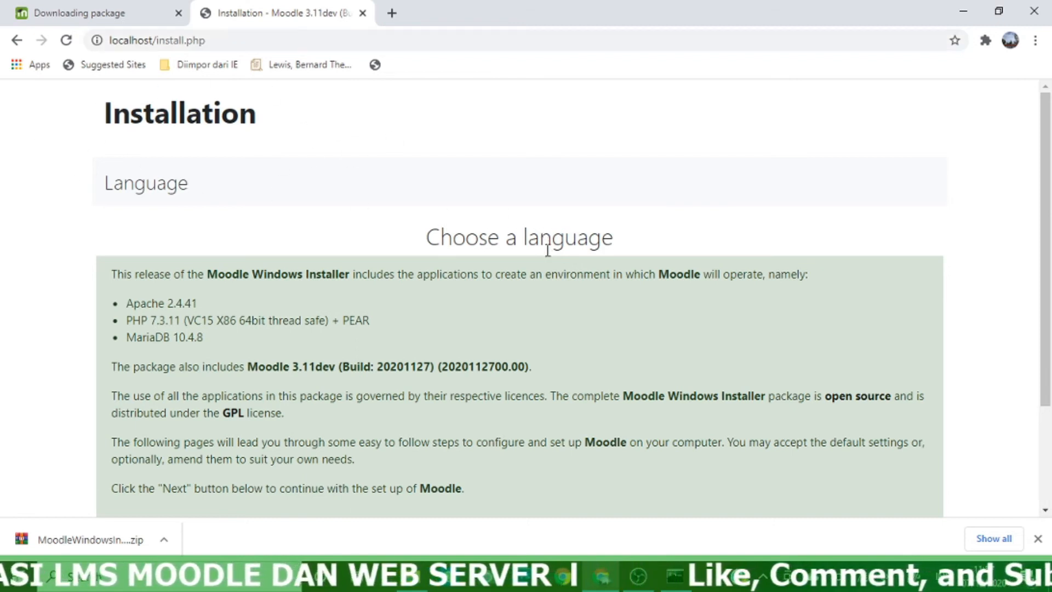
Choose Indonesian (id) as the installer language and continue to the next installer step
{"action": "scroll", "coordinate": [547, 250], "scroll_direction": "down", "scroll_amount": 3}
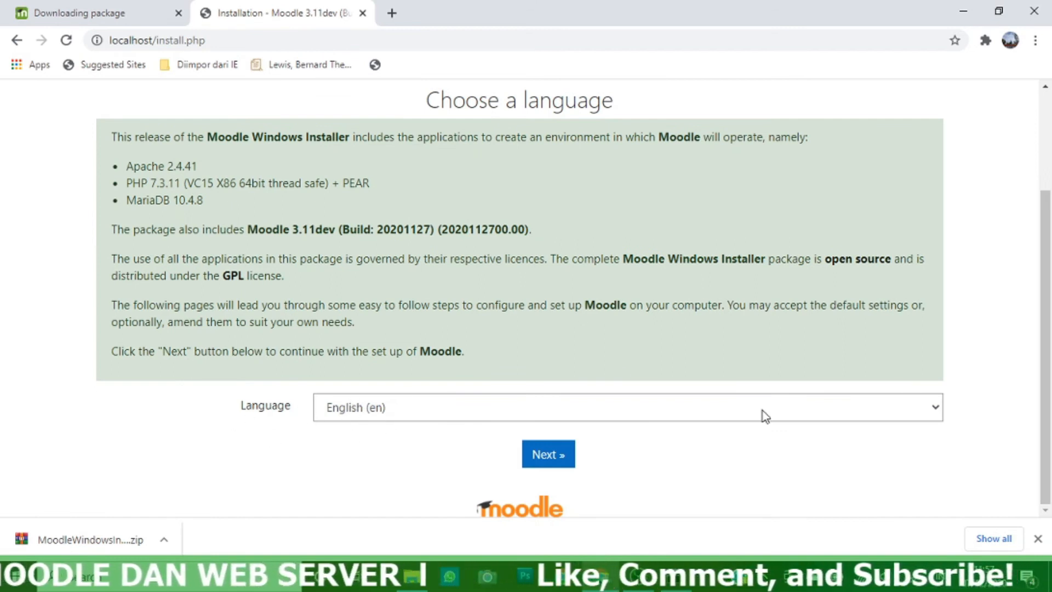
{"action": "left_click", "coordinate": [936, 408]}
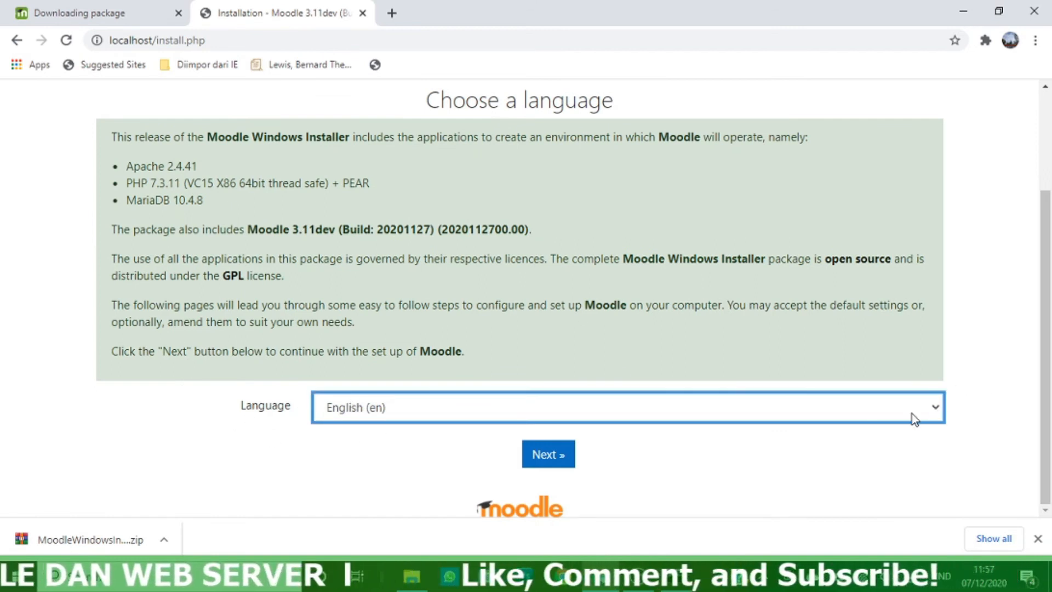
{"action": "left_click", "coordinate": [439, 407]}
{"action": "scroll", "coordinate": [554, 321], "scroll_direction": "down", "scroll_amount": 15}
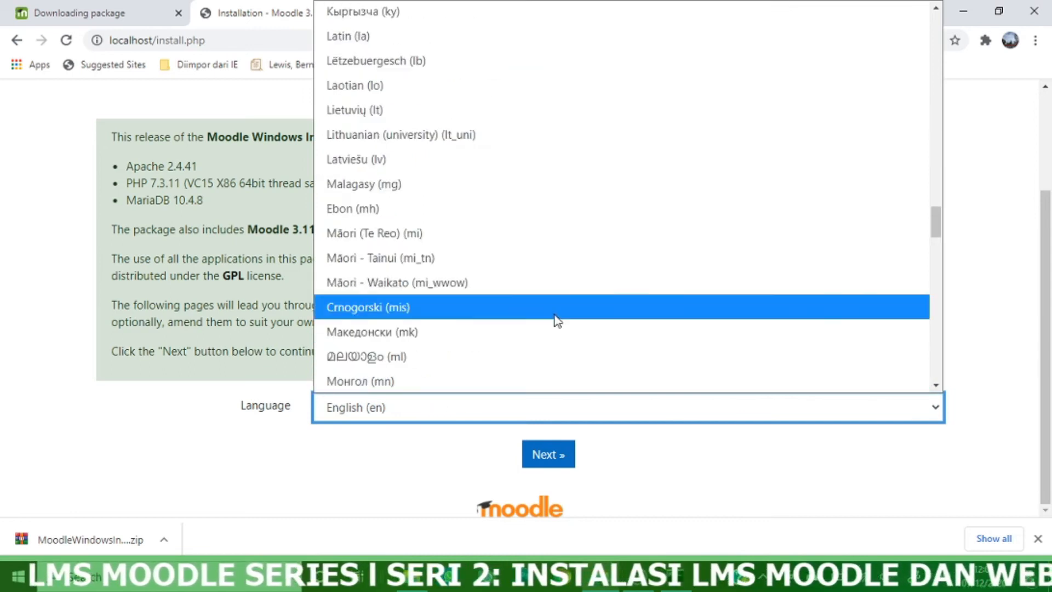
{"action": "scroll", "coordinate": [555, 316], "scroll_direction": "down", "scroll_amount": 10}
{"action": "scroll", "coordinate": [554, 316], "scroll_direction": "up", "scroll_amount": 20}
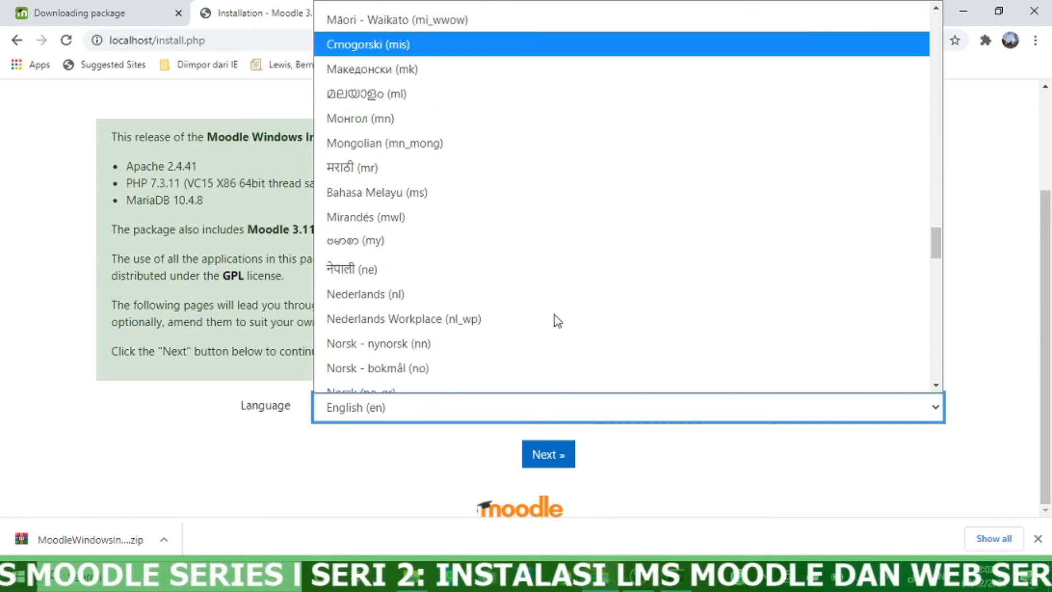
{"action": "scroll", "coordinate": [554, 314], "scroll_direction": "up", "scroll_amount": 2}
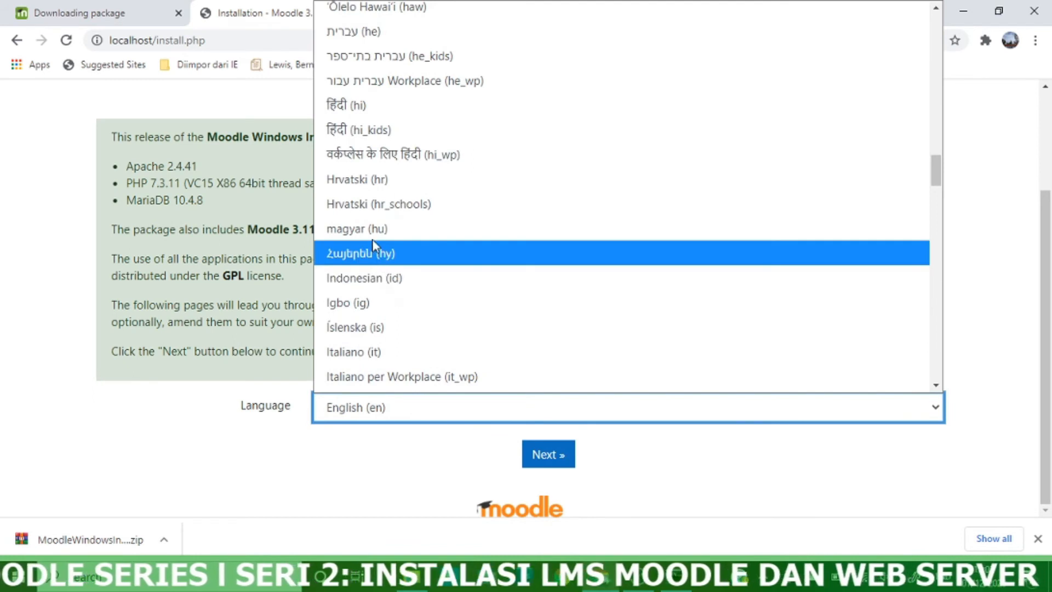
{"action": "scroll", "coordinate": [378, 248], "scroll_direction": "down", "scroll_amount": 2}
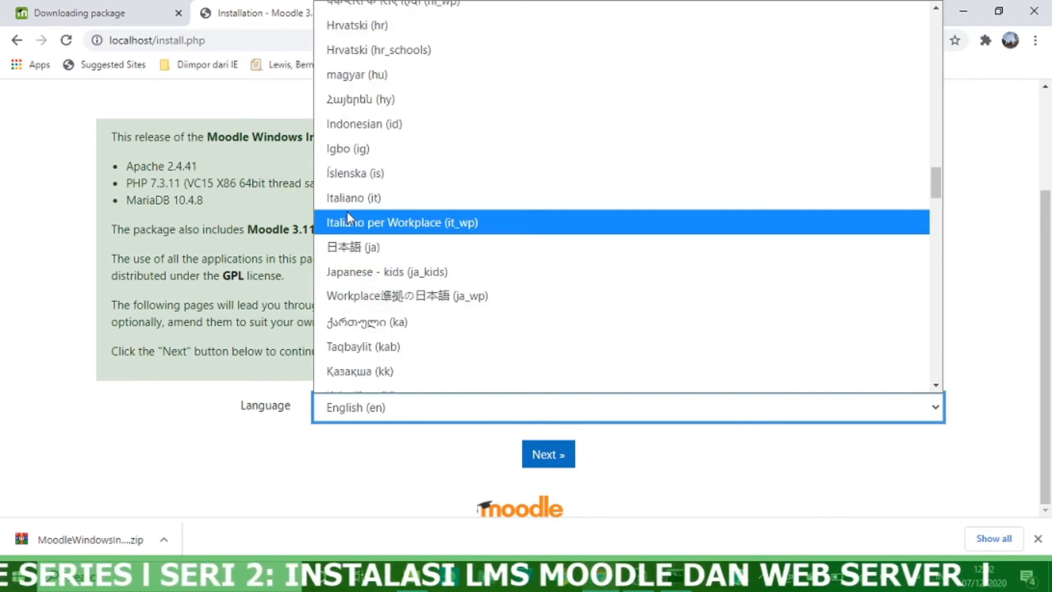
{"action": "left_click", "coordinate": [367, 125]}
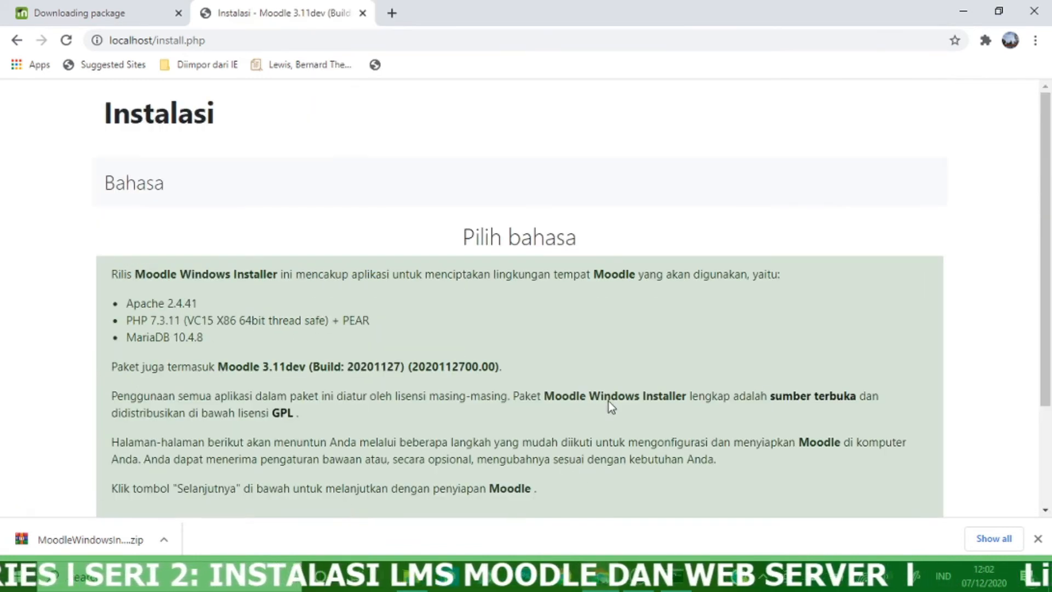
{"action": "scroll", "coordinate": [601, 357], "scroll_direction": "down", "scroll_amount": 3}
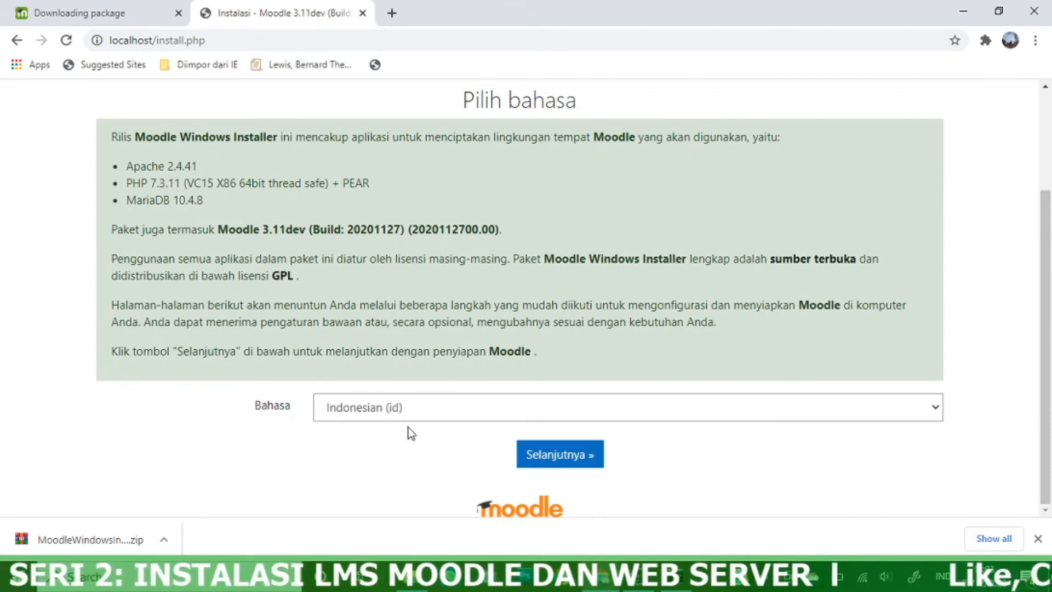
{"action": "left_click", "coordinate": [558, 463]}
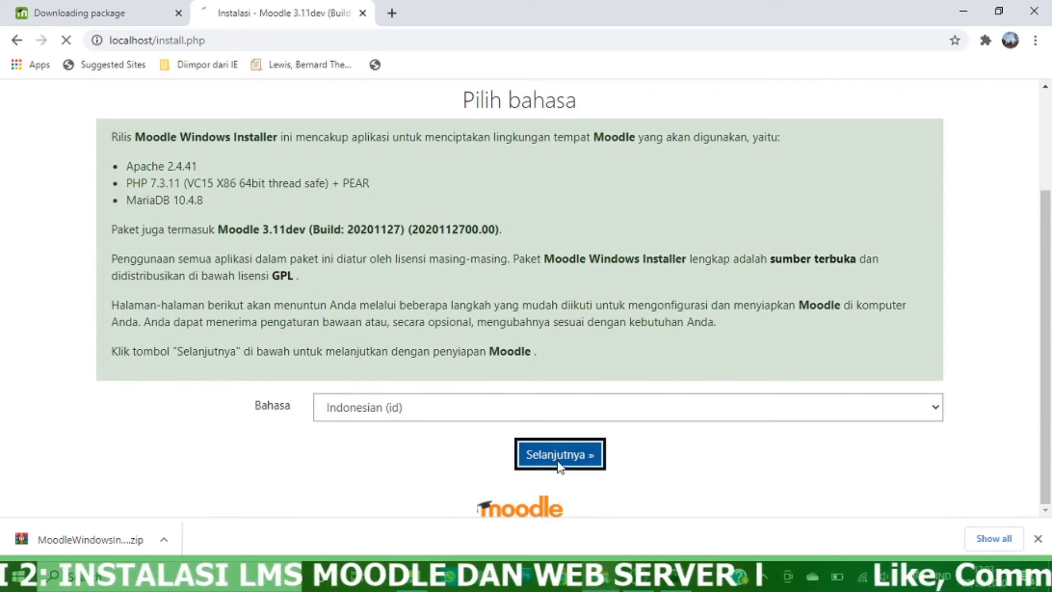
Accept the suggested web address and directories, enter the database password, and submit the database settings
{"action": "scroll", "coordinate": [550, 277], "scroll_direction": "down", "scroll_amount": 7}
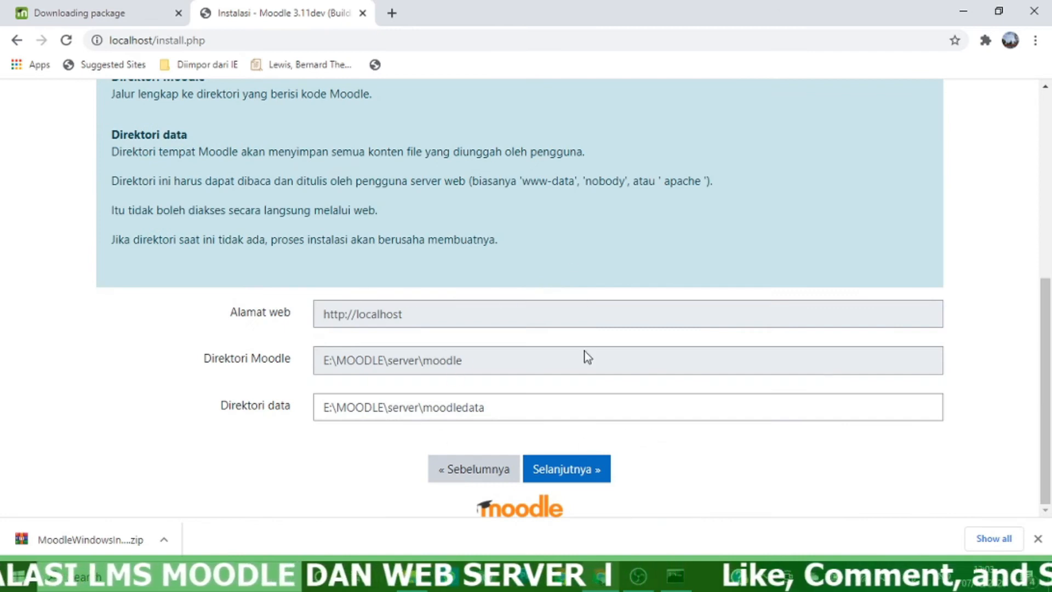
{"action": "left_click", "coordinate": [587, 477]}
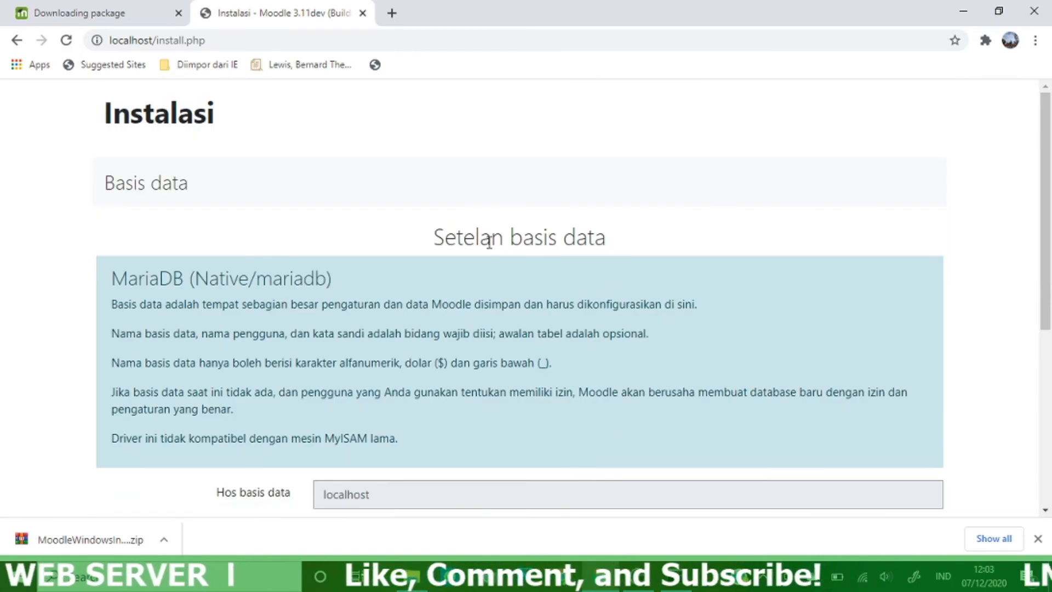
{"action": "scroll", "coordinate": [547, 252], "scroll_direction": "down", "scroll_amount": 4}
{"action": "scroll", "coordinate": [573, 260], "scroll_direction": "down", "scroll_amount": 1}
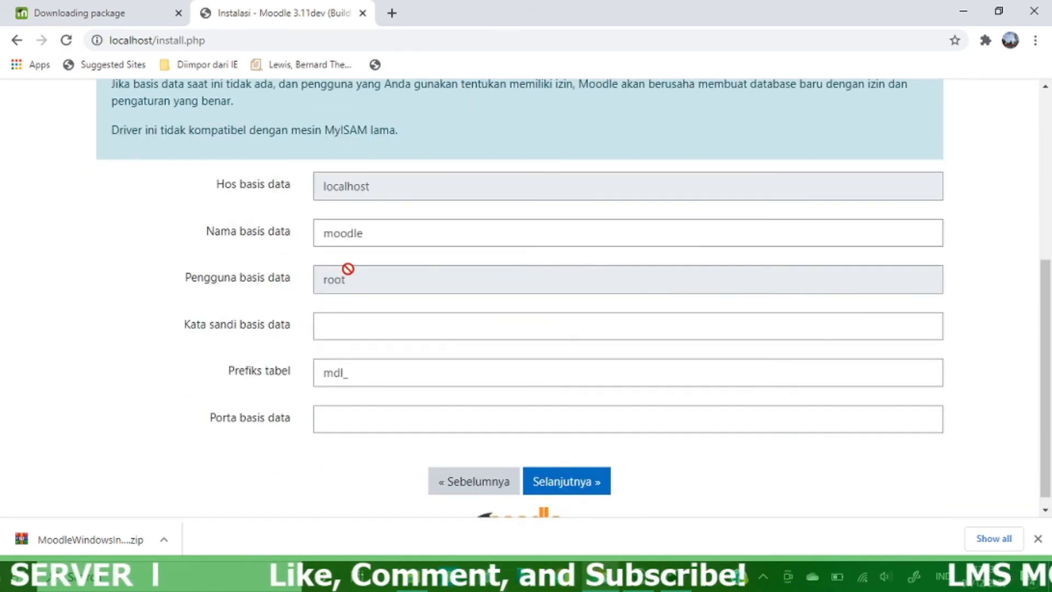
{"action": "left_click", "coordinate": [361, 327]}
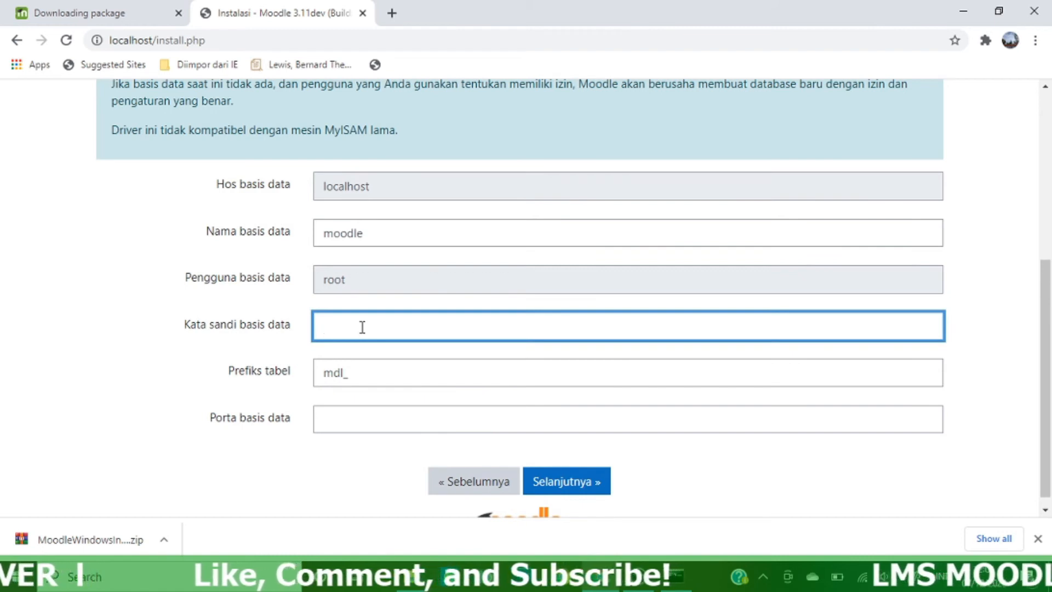
{"action": "type", "text": "1234567"}
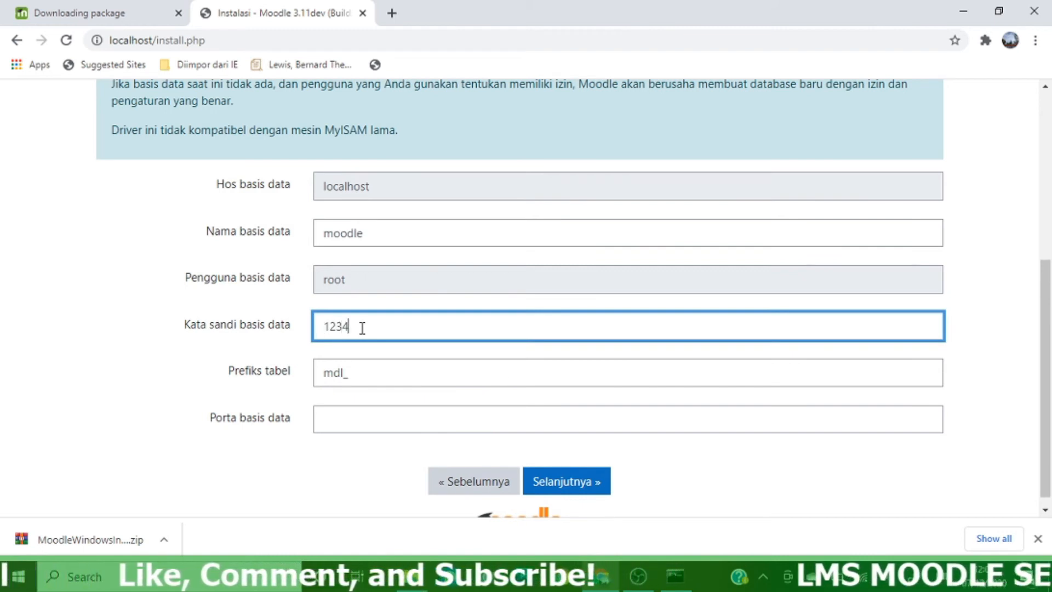
{"action": "left_click", "coordinate": [574, 489]}
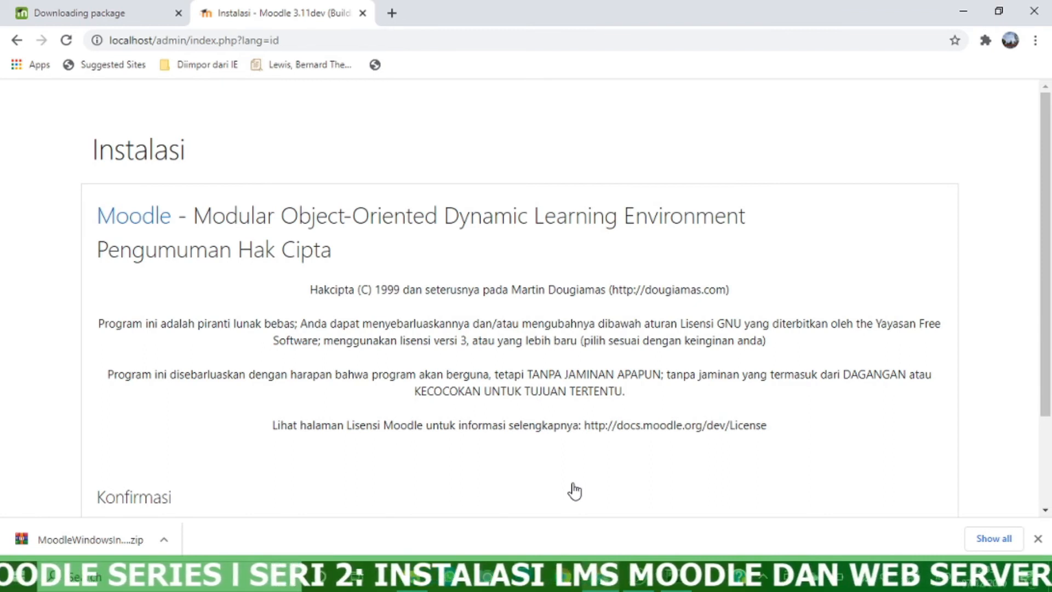
Scroll down to the Konfirmasi section of the Pengumuman Hak Cipta page
{"action": "scroll", "coordinate": [486, 318], "scroll_direction": "down", "scroll_amount": 2}
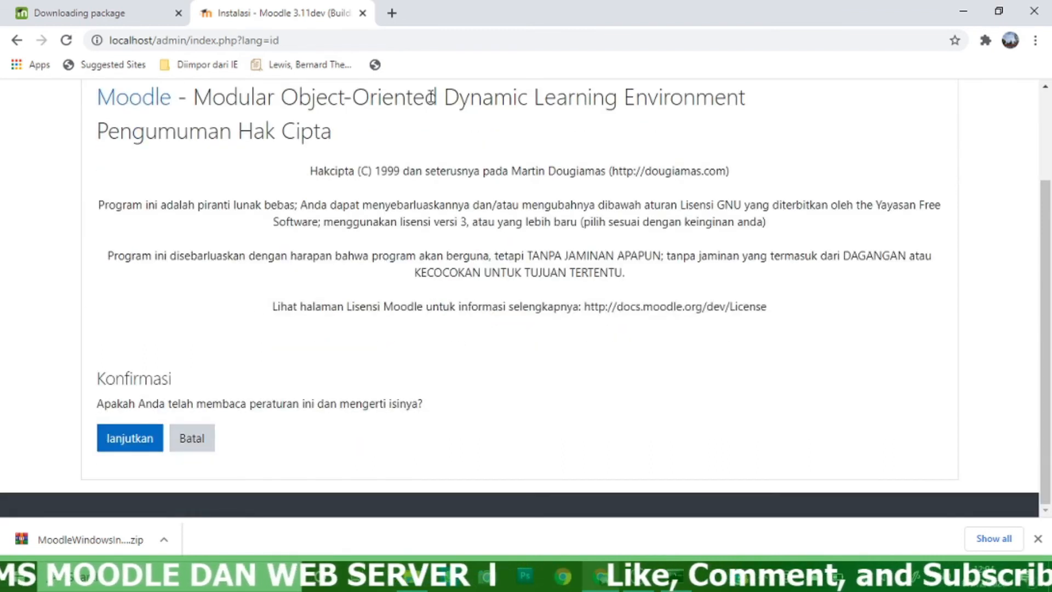
Agree to the copyright licence, pass the server checks, and continue once every component reports Sukses
{"action": "left_click", "coordinate": [130, 443]}
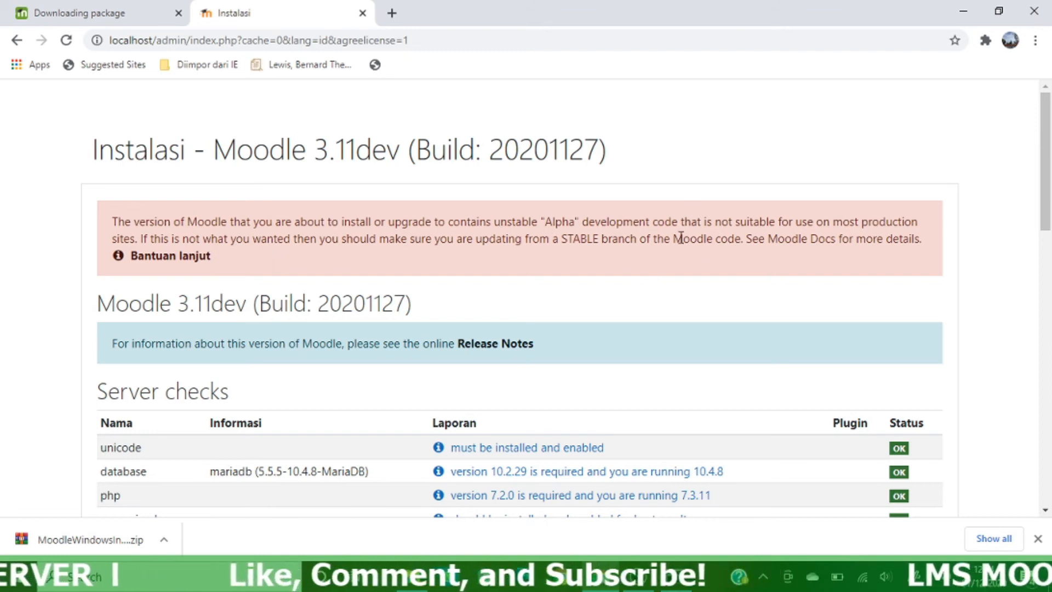
{"action": "scroll", "coordinate": [643, 304], "scroll_direction": "down", "scroll_amount": 5}
{"action": "scroll", "coordinate": [643, 304], "scroll_direction": "down", "scroll_amount": 7}
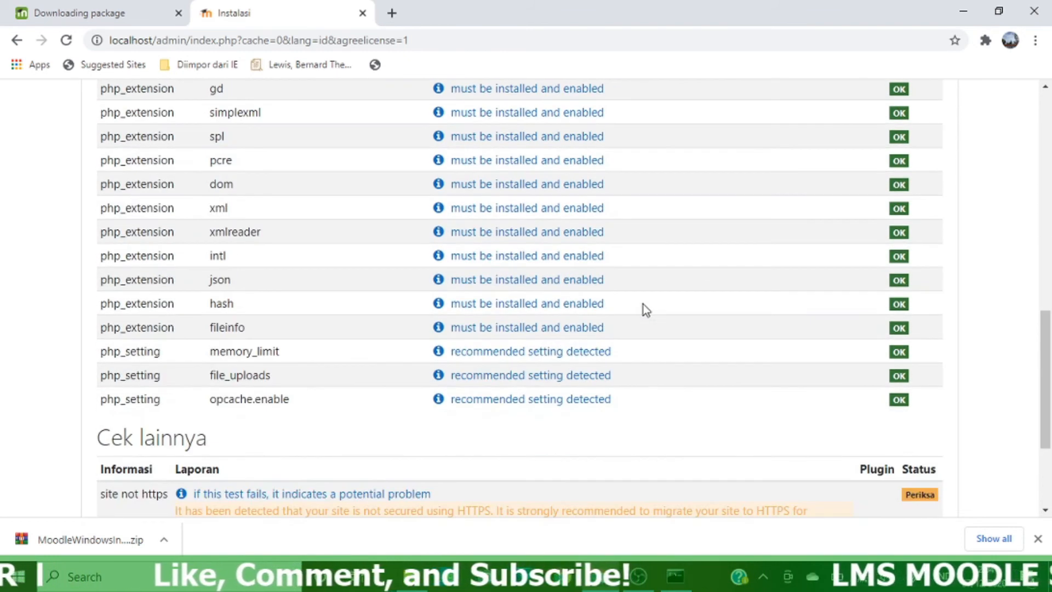
{"action": "scroll", "coordinate": [643, 304], "scroll_direction": "down", "scroll_amount": 3}
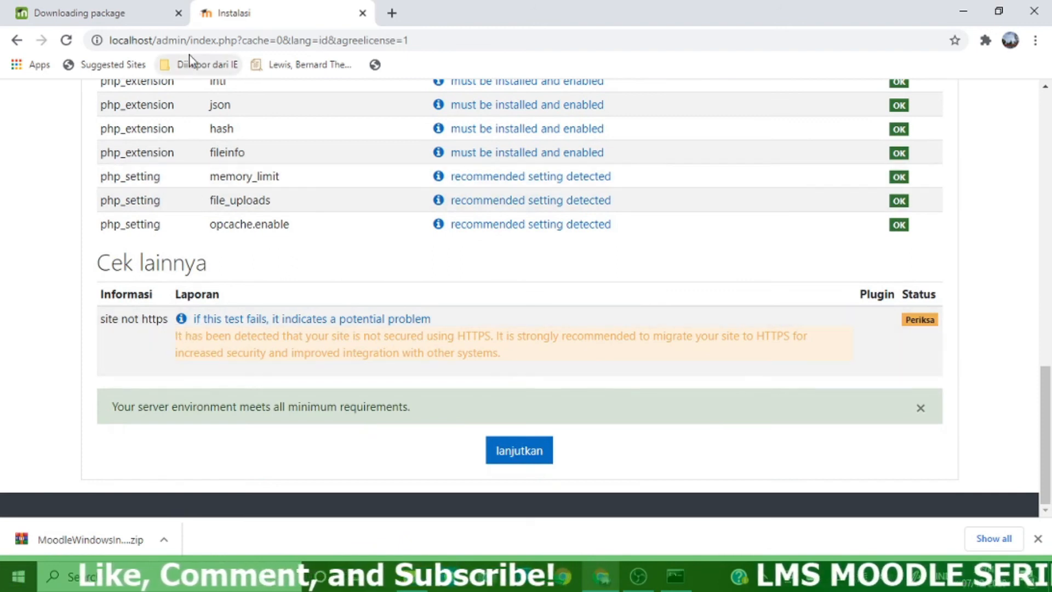
{"action": "left_click", "coordinate": [499, 462]}
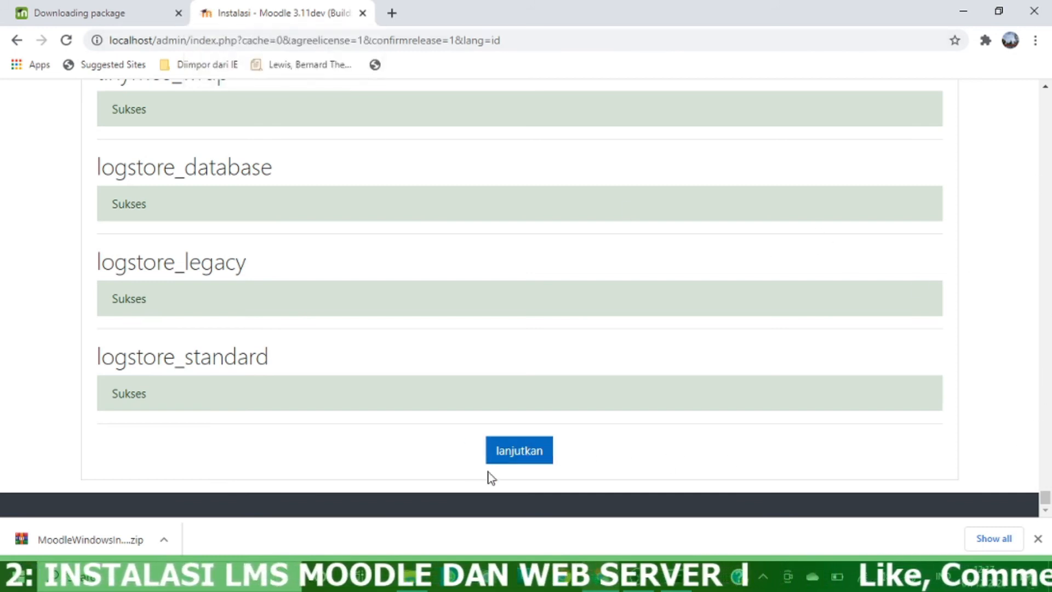
{"action": "left_click", "coordinate": [531, 453]}
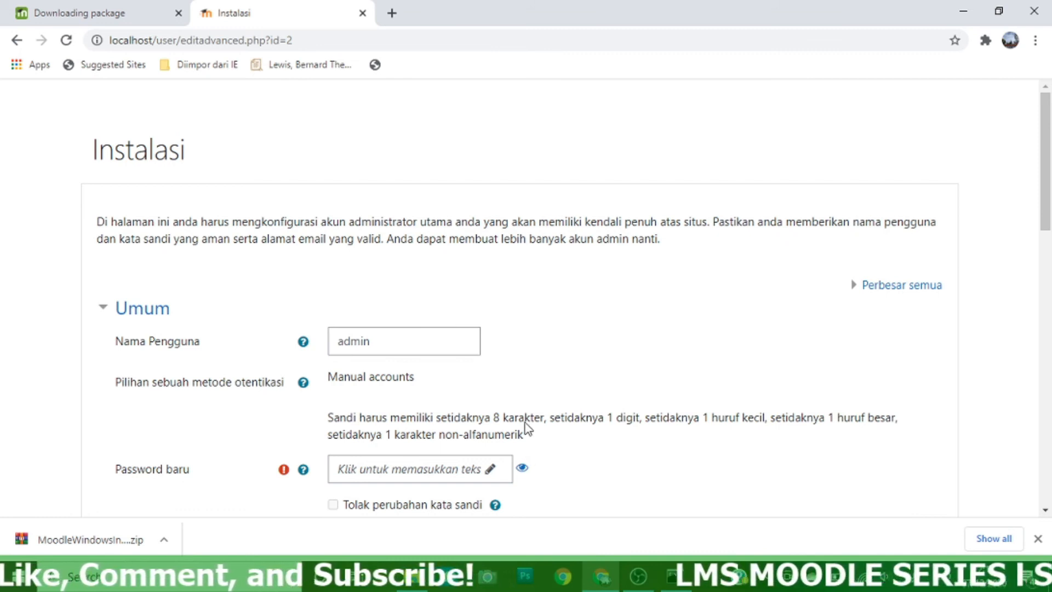
Enter a new password for the main administrator in Password baru
{"action": "scroll", "coordinate": [486, 453], "scroll_direction": "down", "scroll_amount": 3}
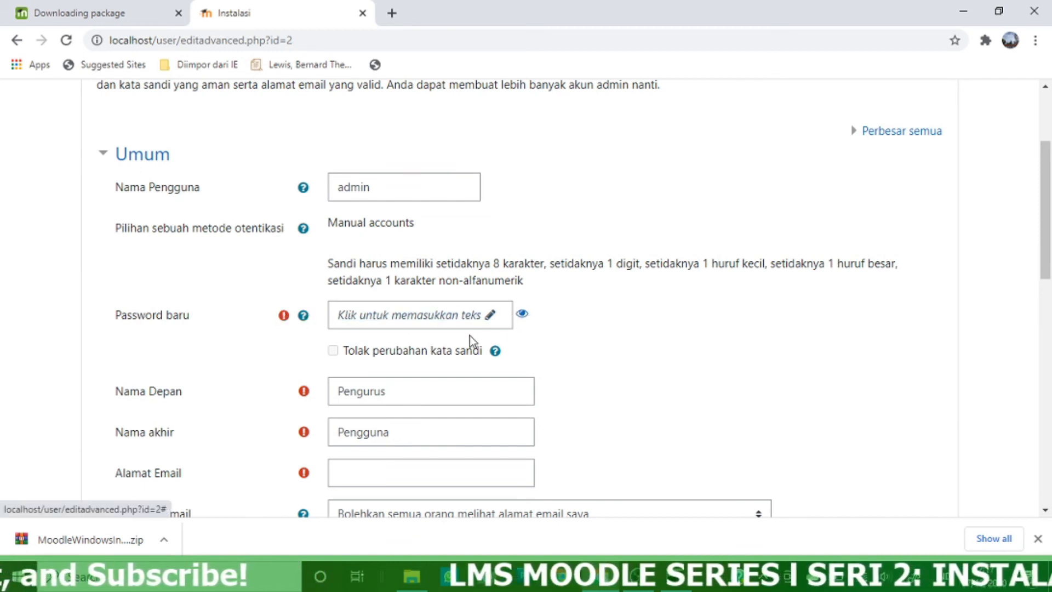
{"action": "left_click", "coordinate": [410, 319]}
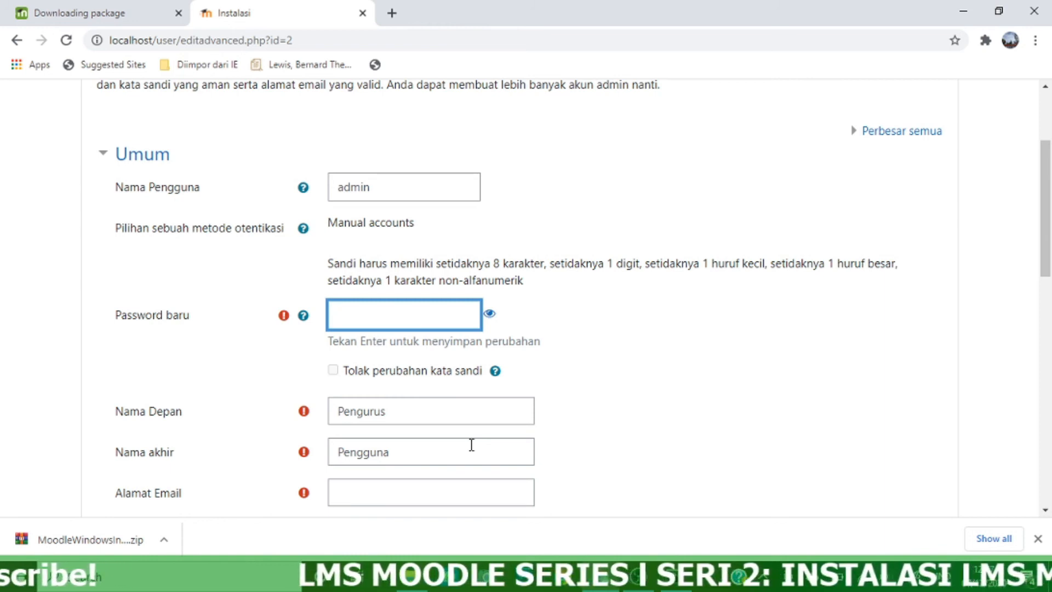
{"action": "type", "text": "••"}
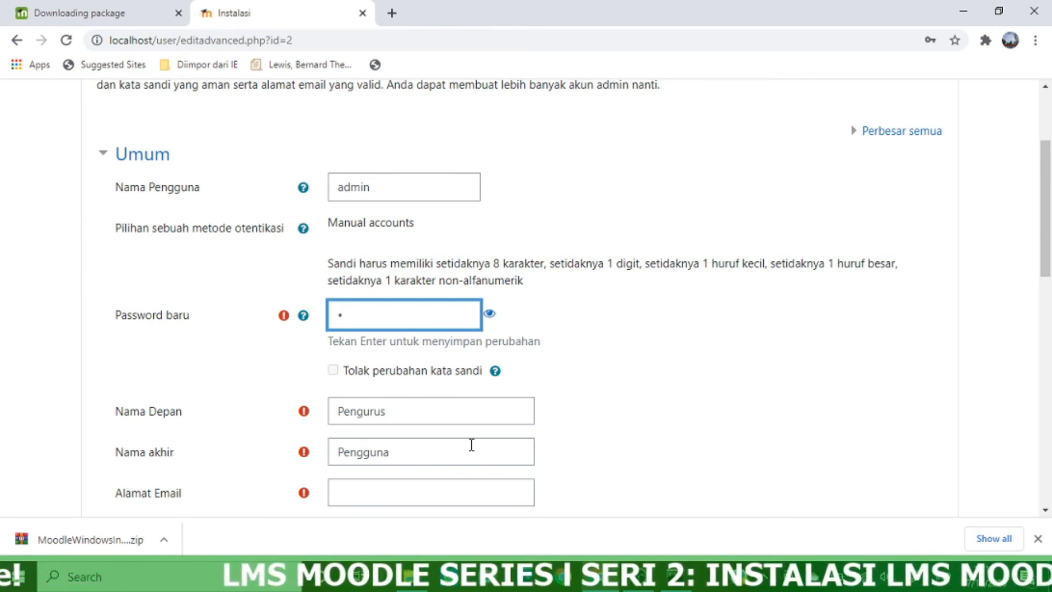
{"action": "type", "text": "•••••••"}
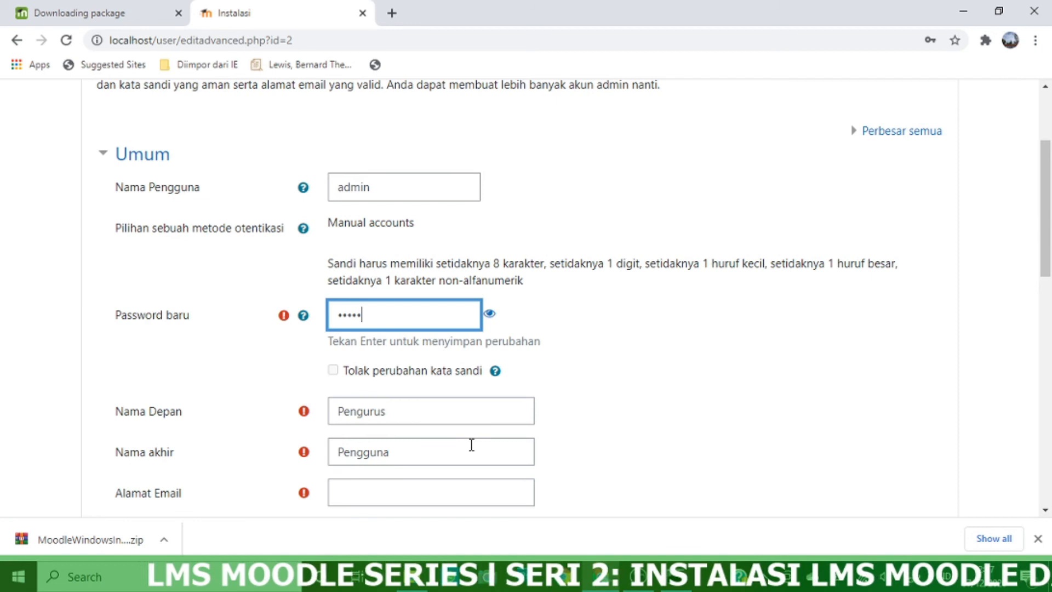
{"action": "type", "text": "•"}
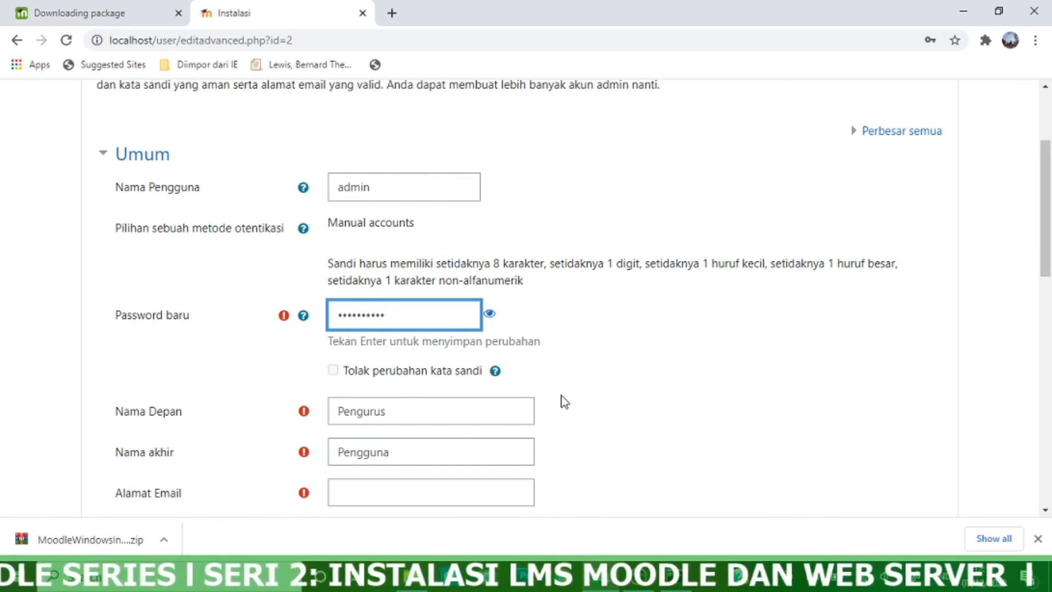
Replace Nama Depan and Nama akhir with the administrator's first and last name
{"action": "scroll", "coordinate": [575, 415], "scroll_direction": "down", "scroll_amount": 3}
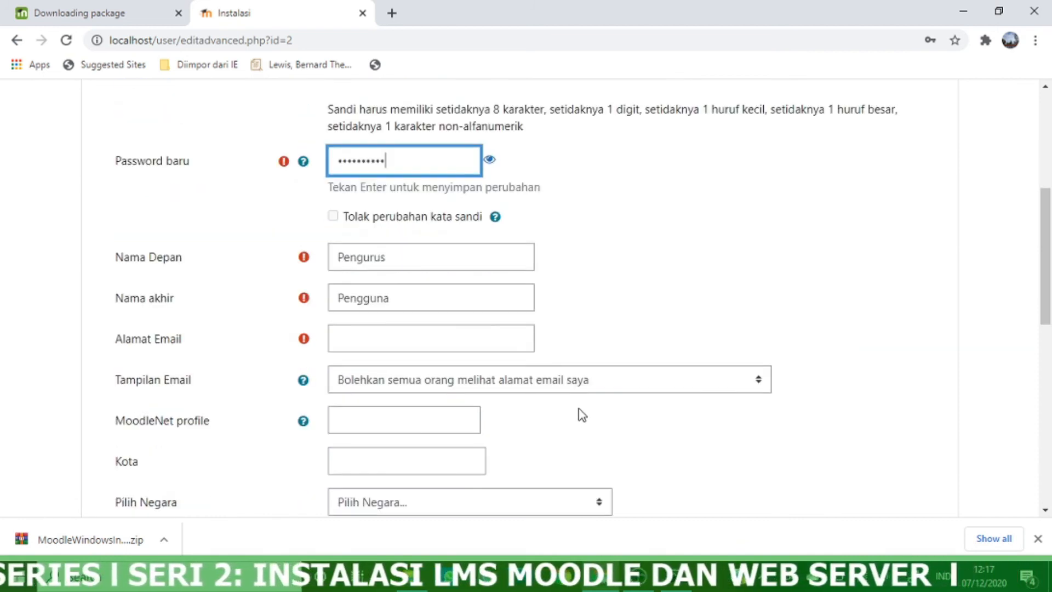
{"action": "left_click", "coordinate": [404, 262]}
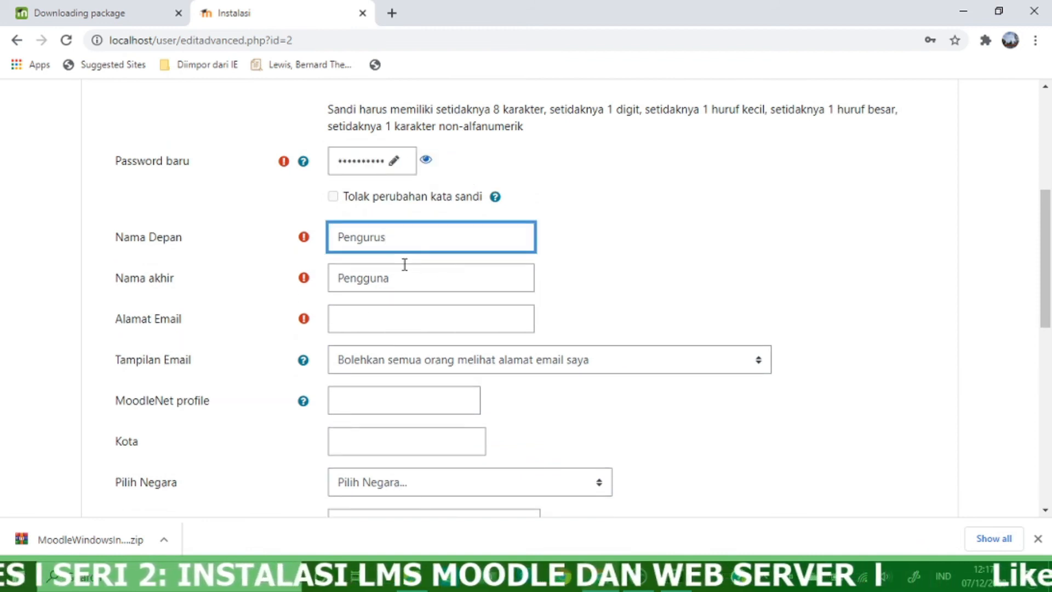
{"action": "scroll", "coordinate": [420, 275], "scroll_direction": "up", "scroll_amount": 3}
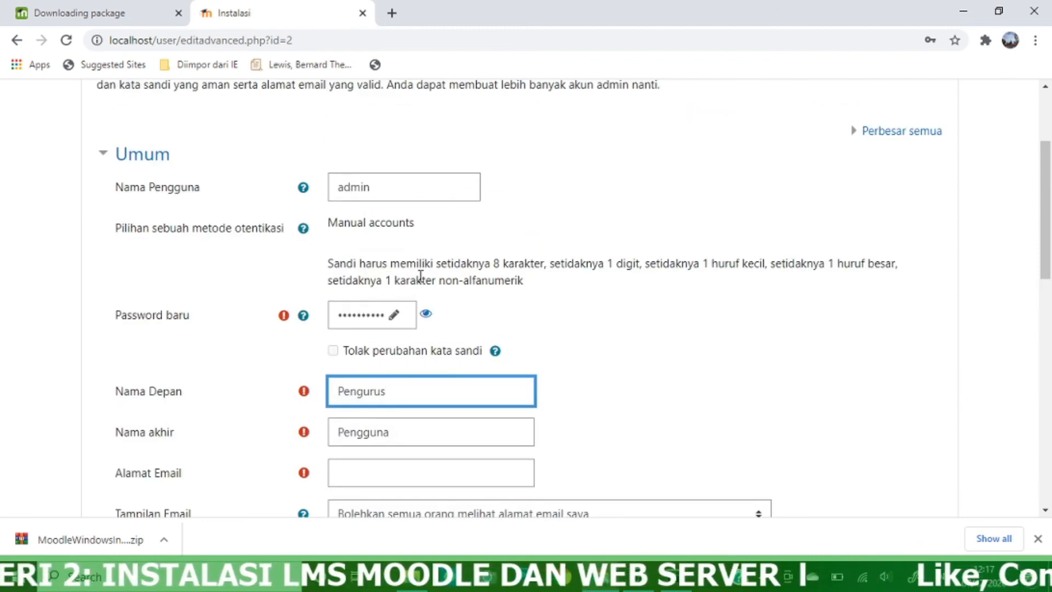
{"action": "scroll", "coordinate": [421, 275], "scroll_direction": "down", "scroll_amount": 3}
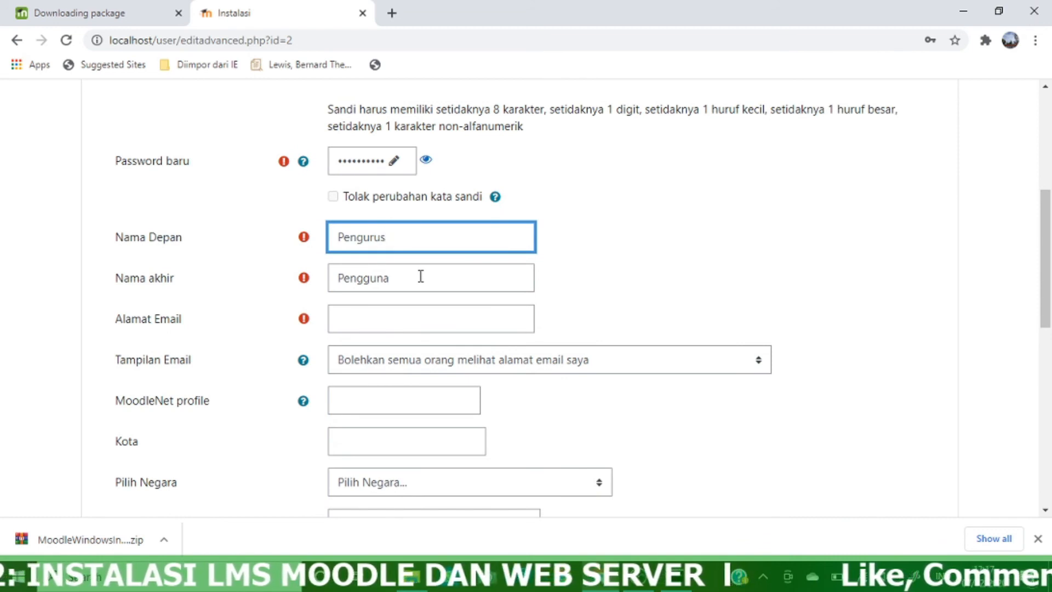
{"action": "type", "text": "in"}
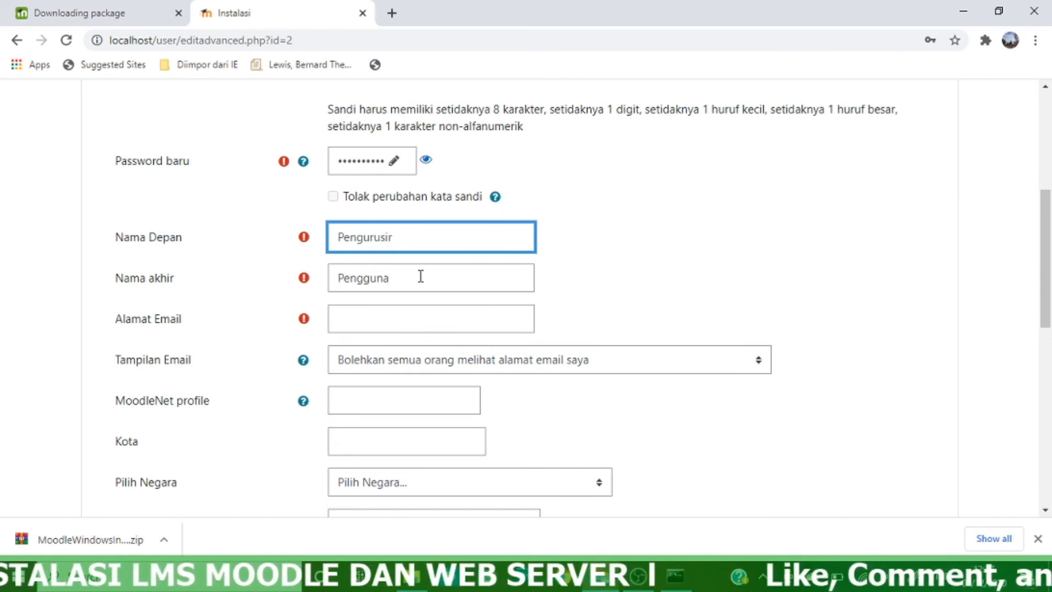
{"action": "key", "text": "BackSpace"}
{"action": "key", "text": "BackSpace"}
{"action": "key", "text": "BackSpace"}
{"action": "key", "text": "BackSpace"}
{"action": "key", "text": "BackSpace"}
{"action": "key", "text": "BackSpace"}
{"action": "key", "text": "BackSpace"}
{"action": "key", "text": "BackSpace"}
{"action": "key", "text": "BackSpace"}
{"action": "key", "text": "BackSpace"}
{"action": "key", "text": "Tab"}
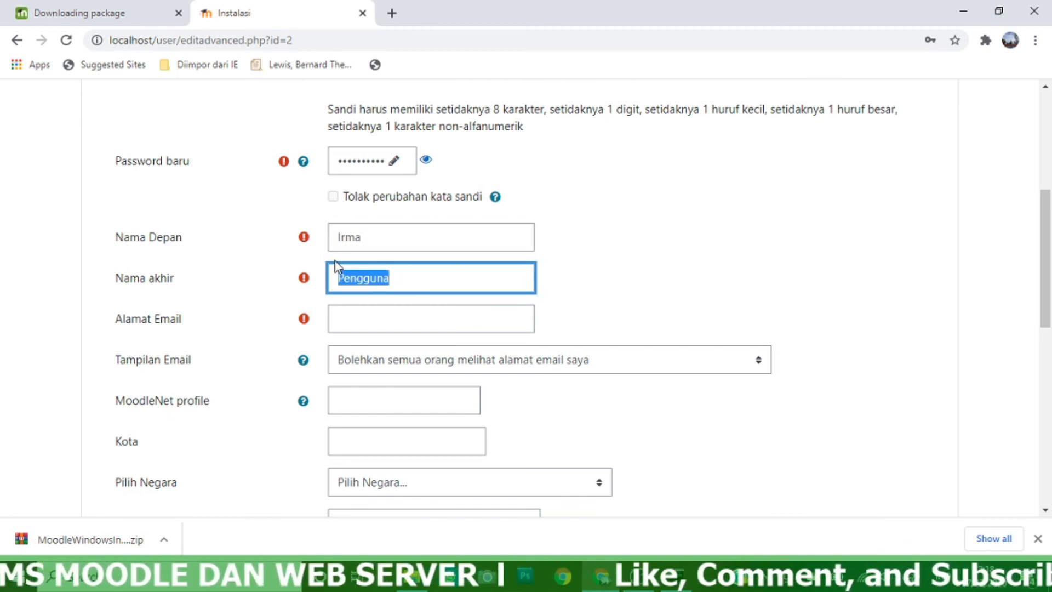
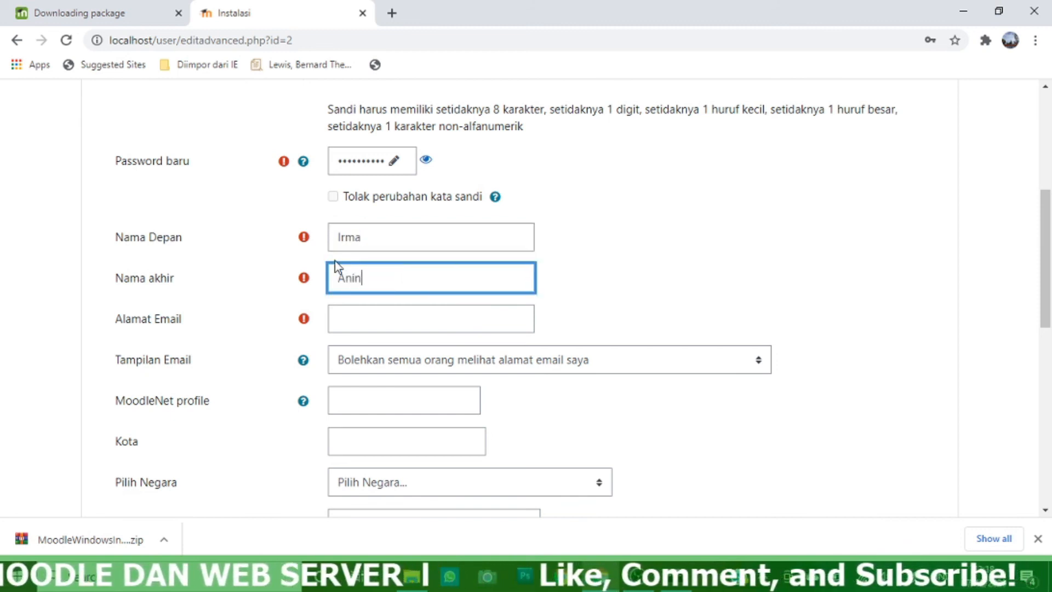
Fill in the administrator's e-mail address in Alamat Email
{"action": "left_click", "coordinate": [412, 313]}
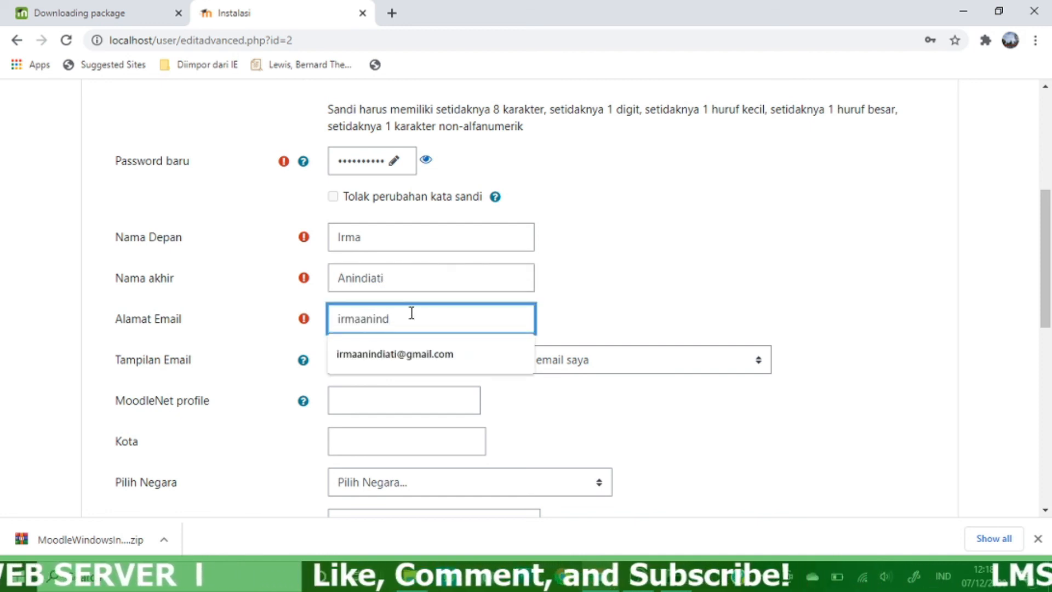
{"action": "left_click", "coordinate": [432, 344]}
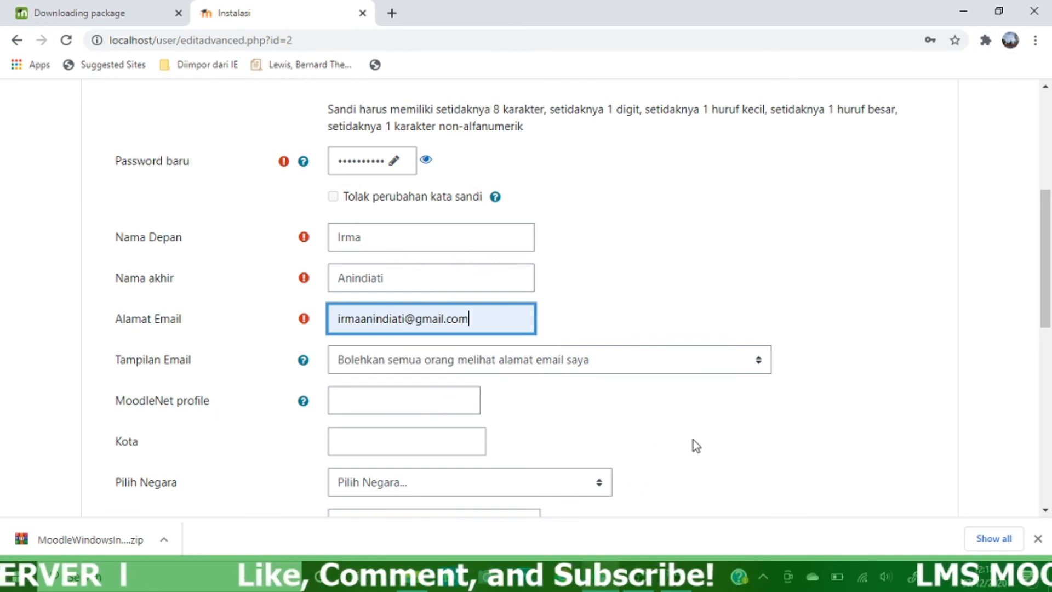
{"action": "scroll", "coordinate": [702, 442], "scroll_direction": "down", "scroll_amount": 4}
{"action": "scroll", "coordinate": [704, 438], "scroll_direction": "up", "scroll_amount": 1}
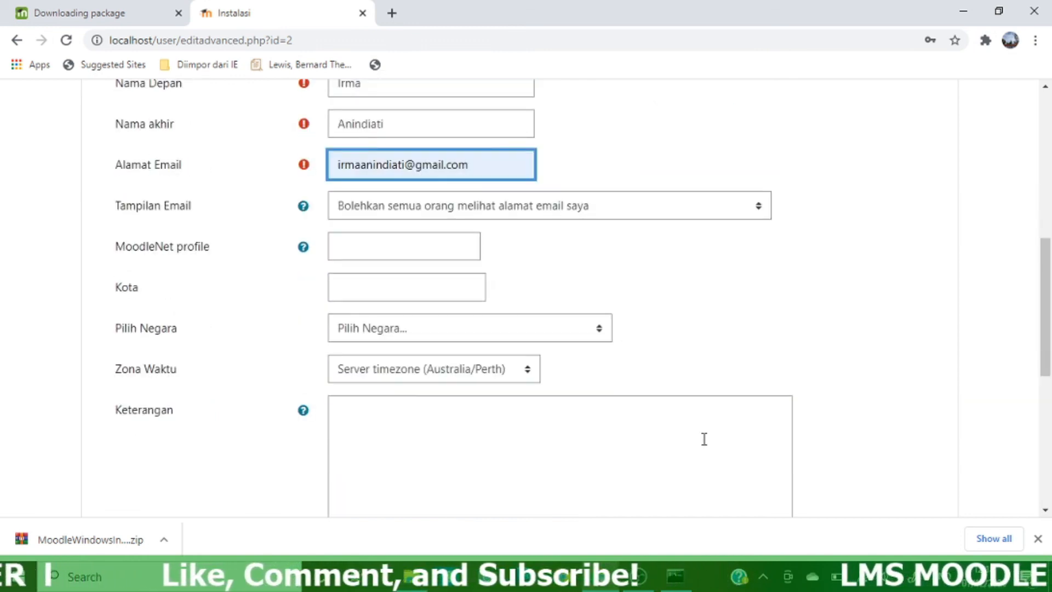